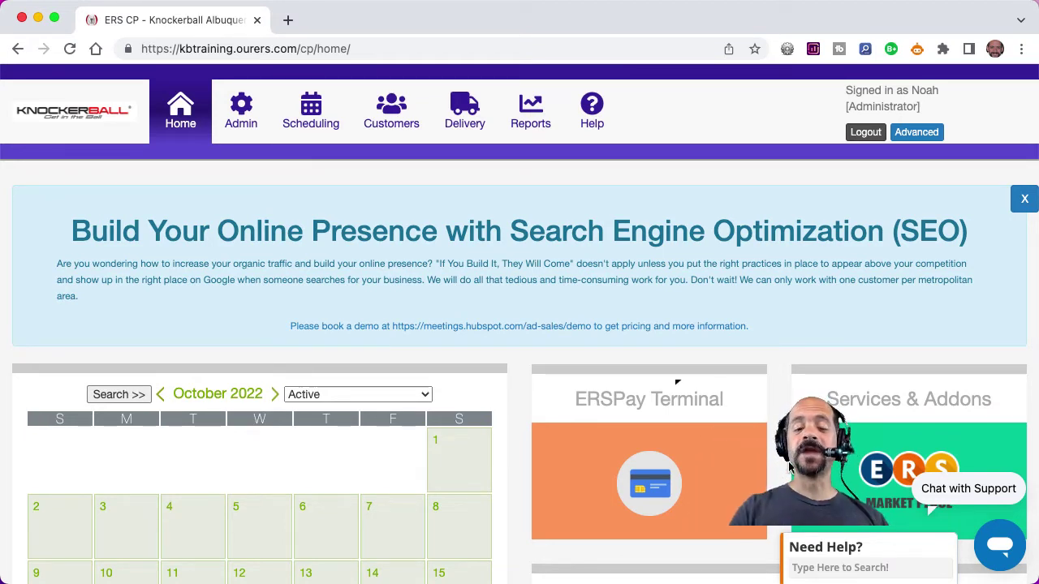
Open the Knockerball storefront website and start a new booking from its home page
{"action": "left_click", "coordinate": [80, 112]}
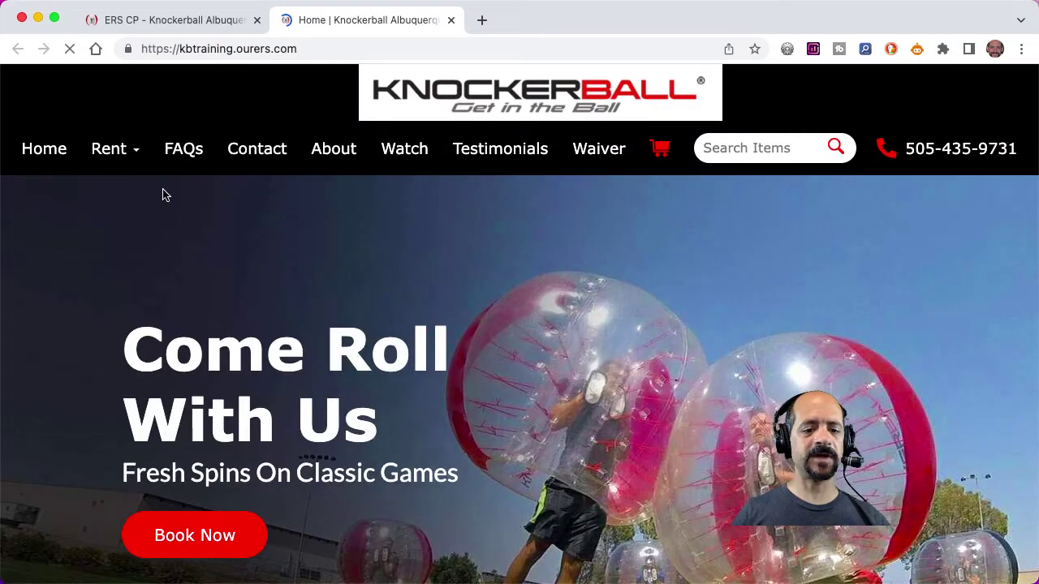
{"action": "left_click", "coordinate": [189, 540]}
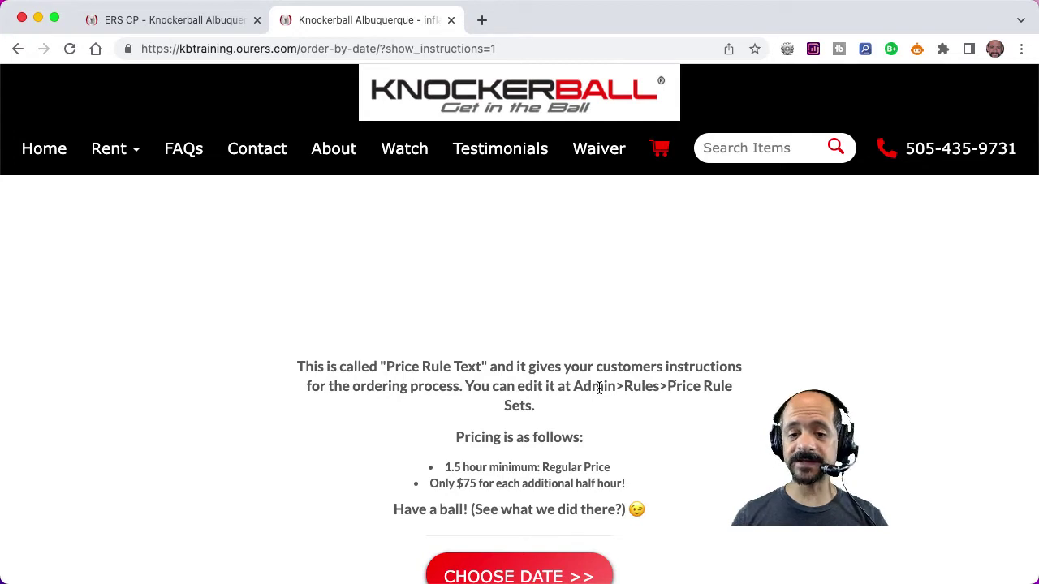
Switch to the ERS control panel and view the Price Rule Sets in the admin rules
{"action": "left_click", "coordinate": [167, 31]}
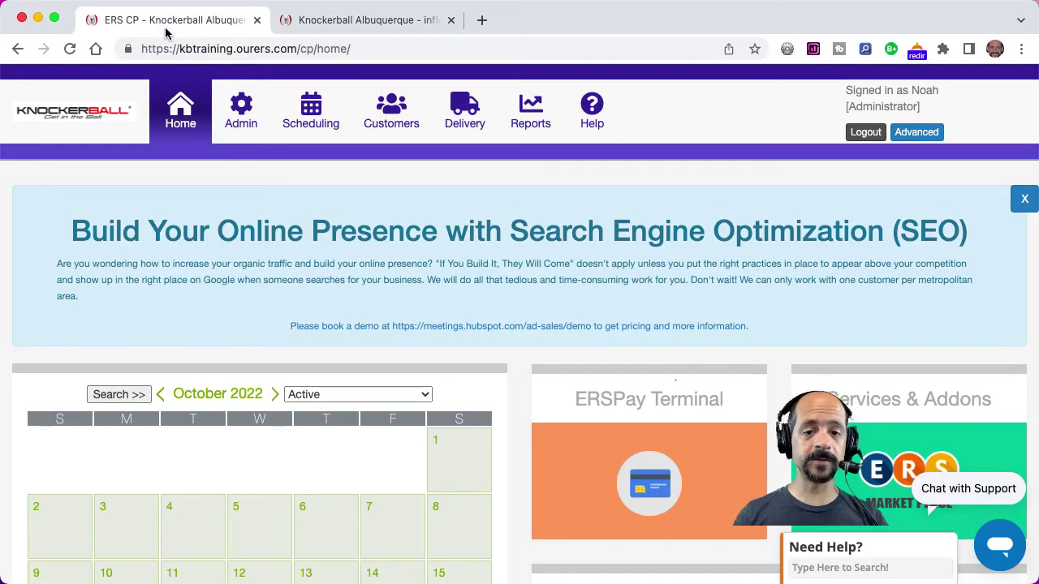
{"action": "left_click", "coordinate": [244, 118]}
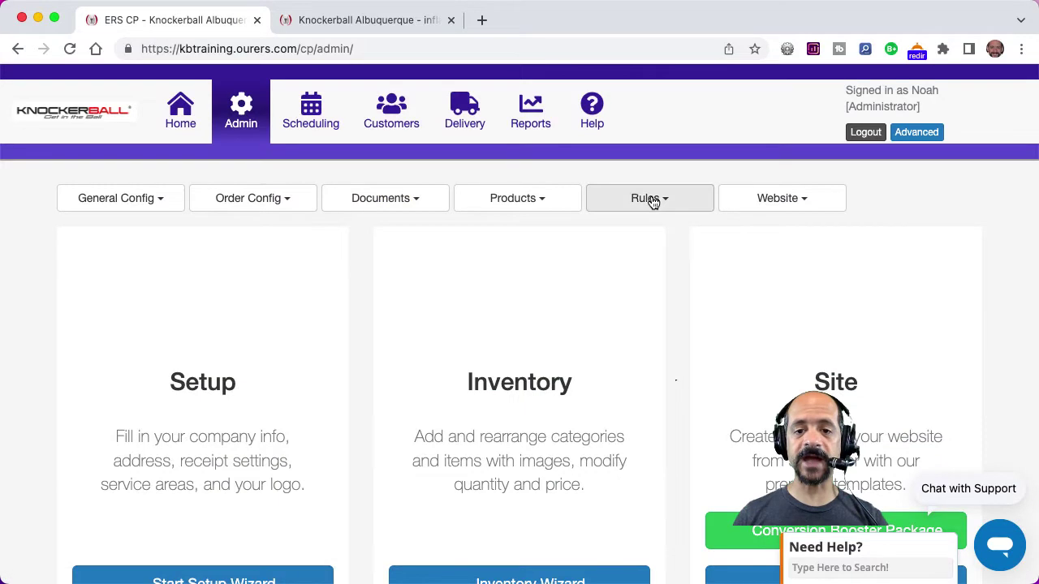
{"action": "left_click", "coordinate": [651, 203]}
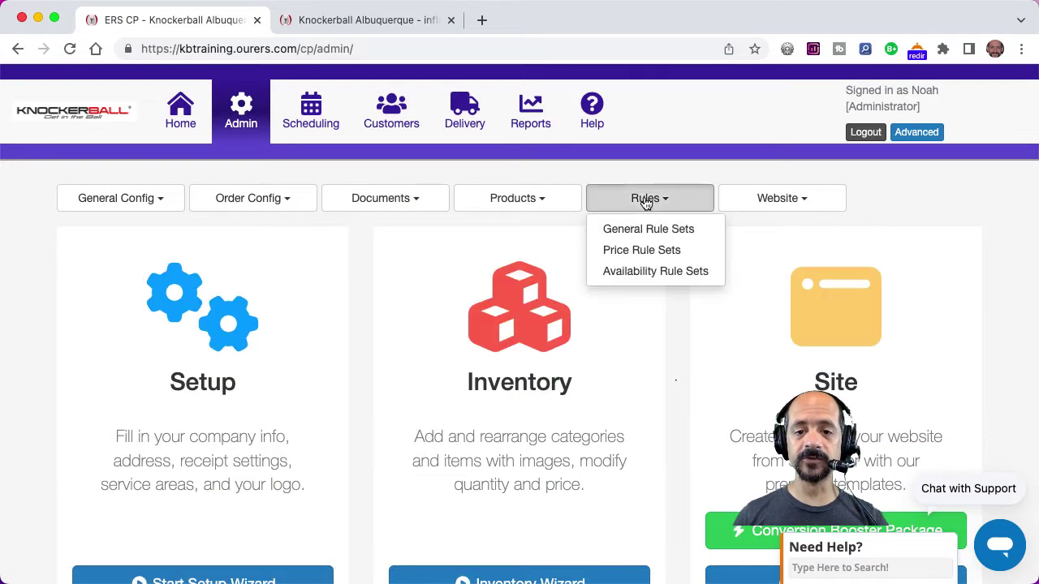
{"action": "left_click", "coordinate": [642, 249]}
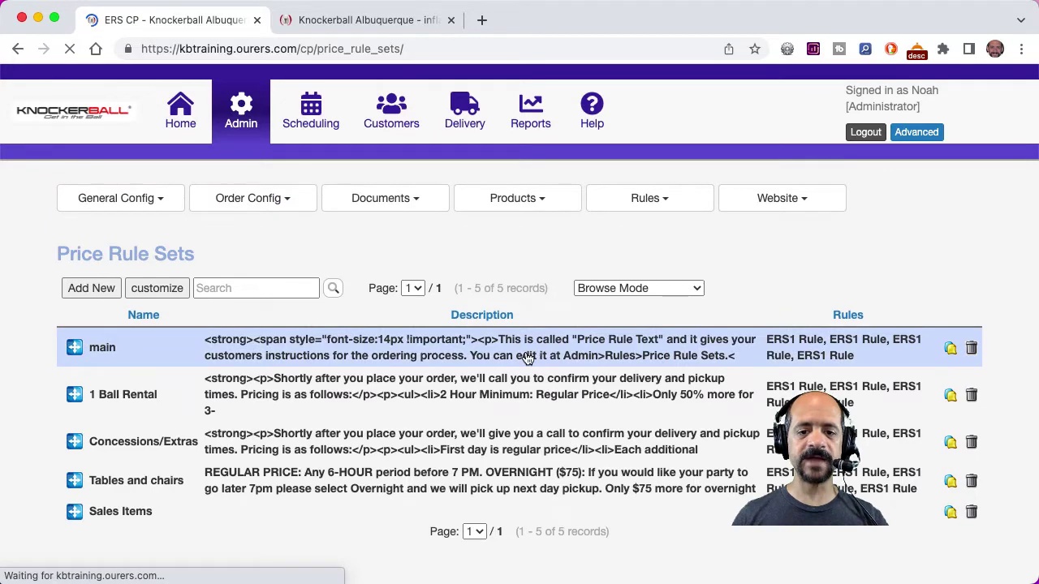
Return to the storefront booking page and set the rental for Saturday, October 1, 2022, from 9:00am to 1:00pm
{"action": "left_click", "coordinate": [370, 24]}
{"action": "scroll", "coordinate": [511, 446], "scroll_direction": "down", "scroll_amount": 3}
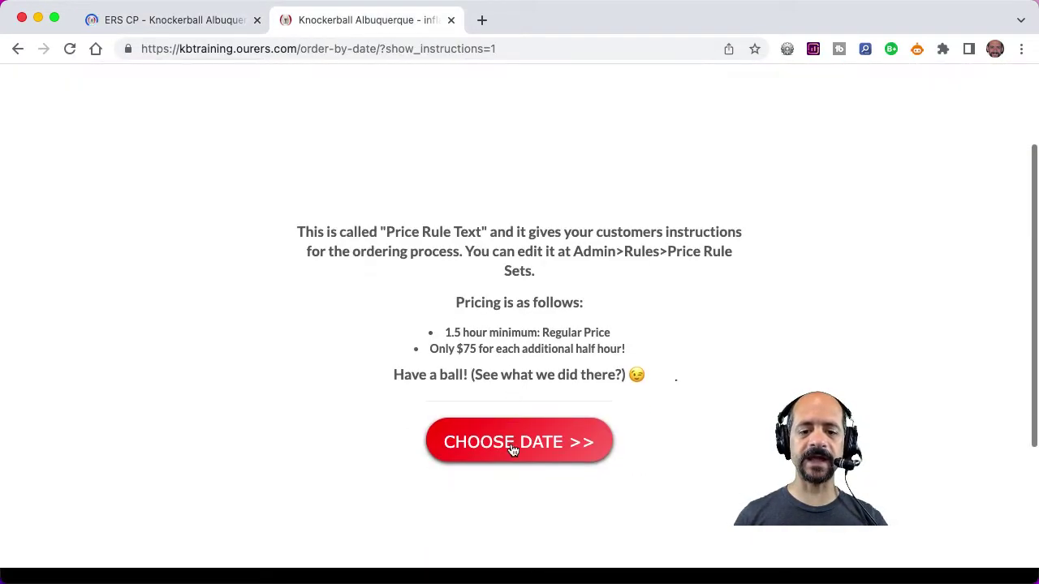
{"action": "left_click", "coordinate": [512, 447]}
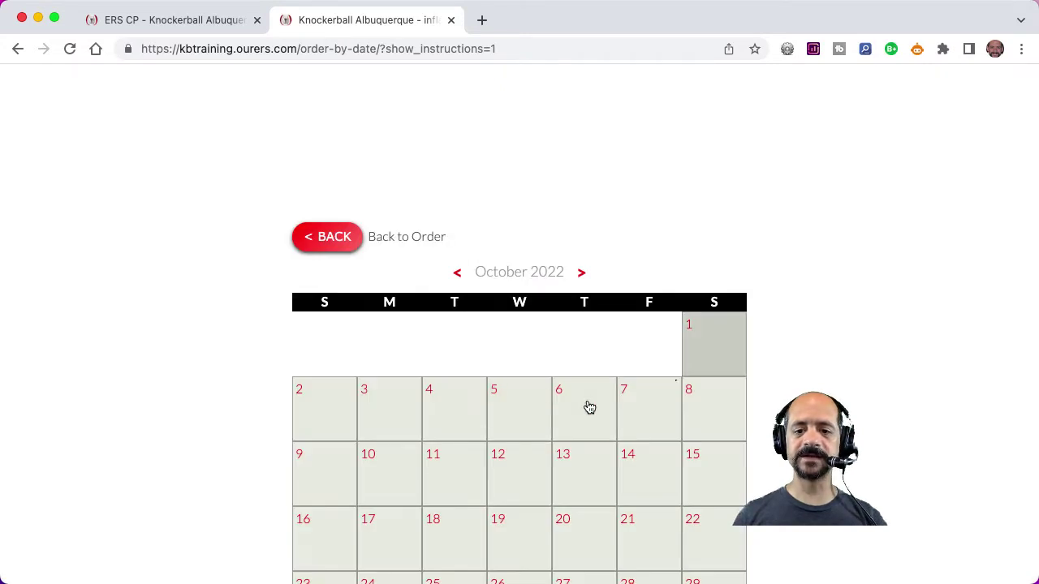
{"action": "left_click", "coordinate": [721, 352]}
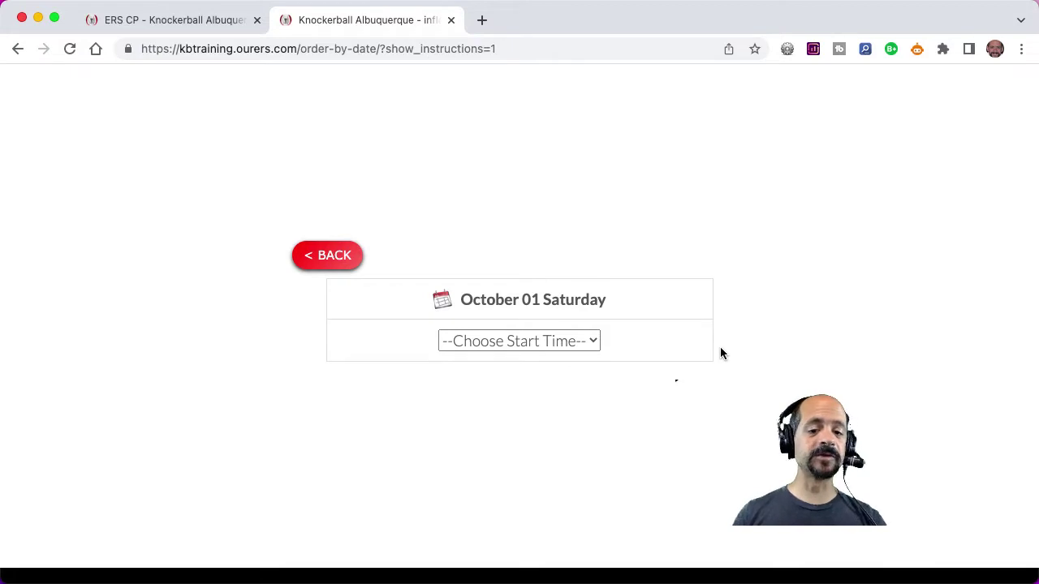
{"action": "left_click", "coordinate": [559, 344]}
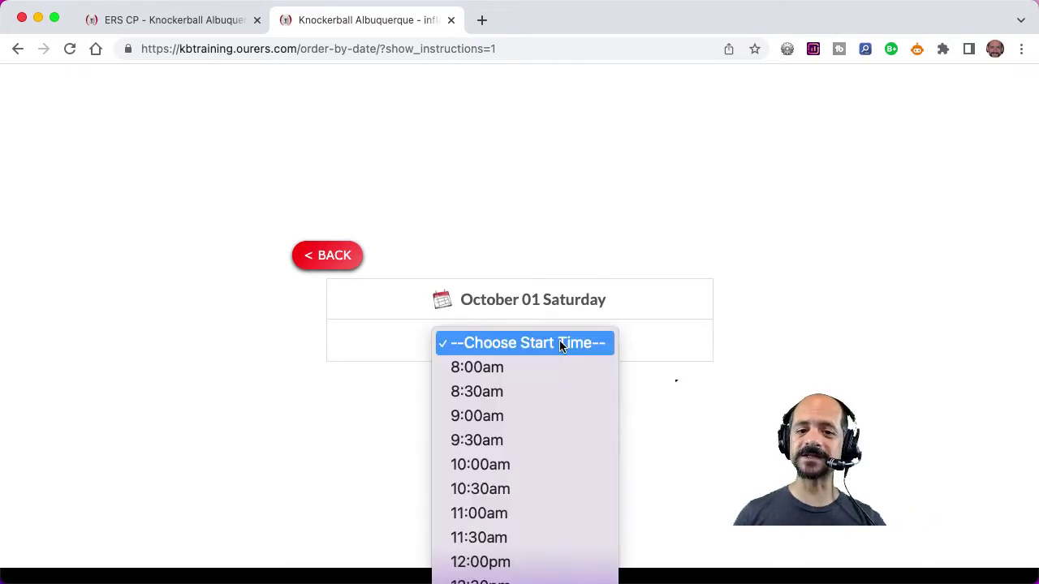
{"action": "left_click", "coordinate": [523, 419]}
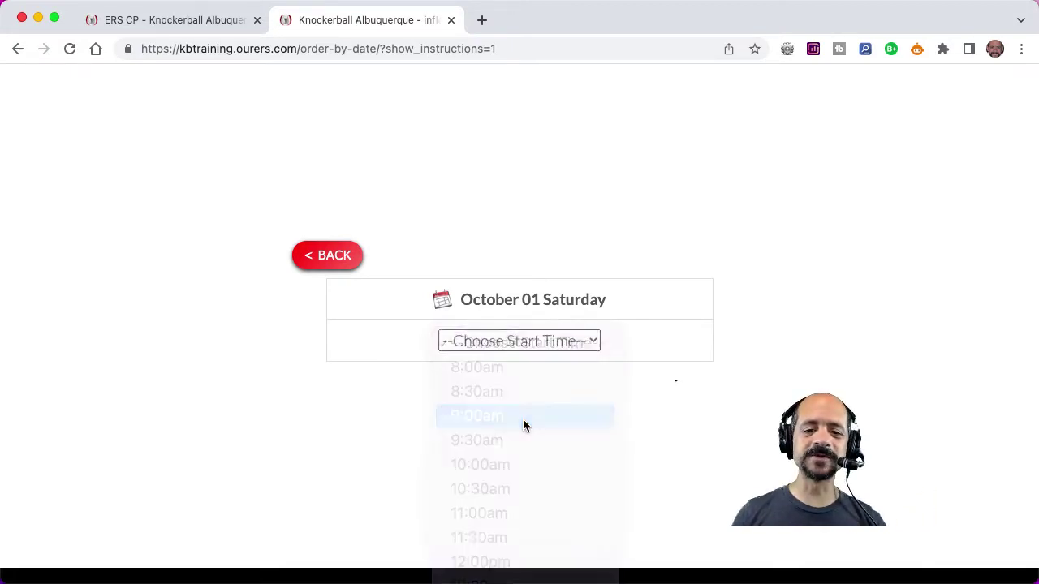
{"action": "left_click", "coordinate": [528, 385]}
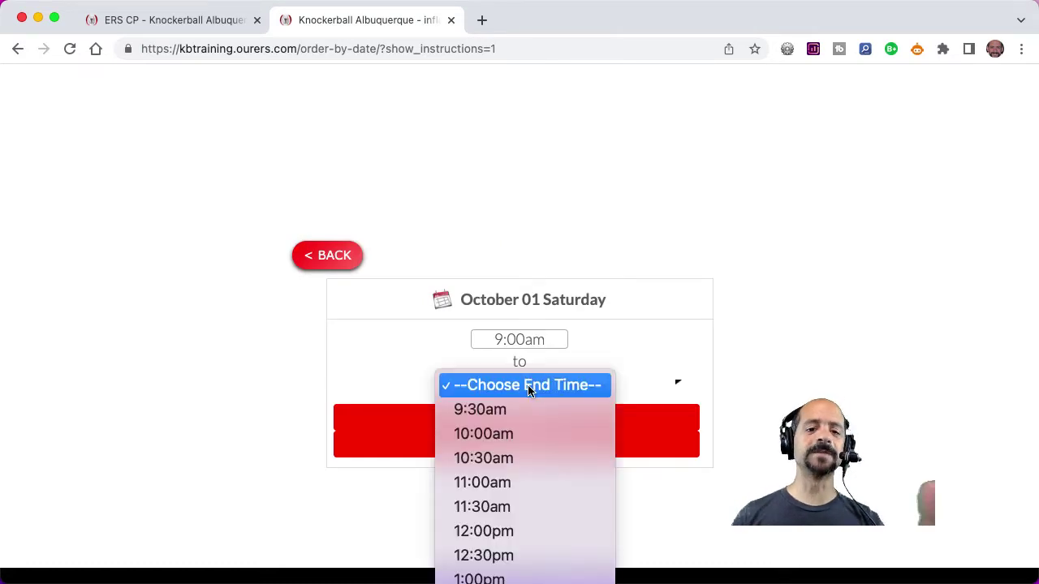
{"action": "left_click", "coordinate": [506, 578]}
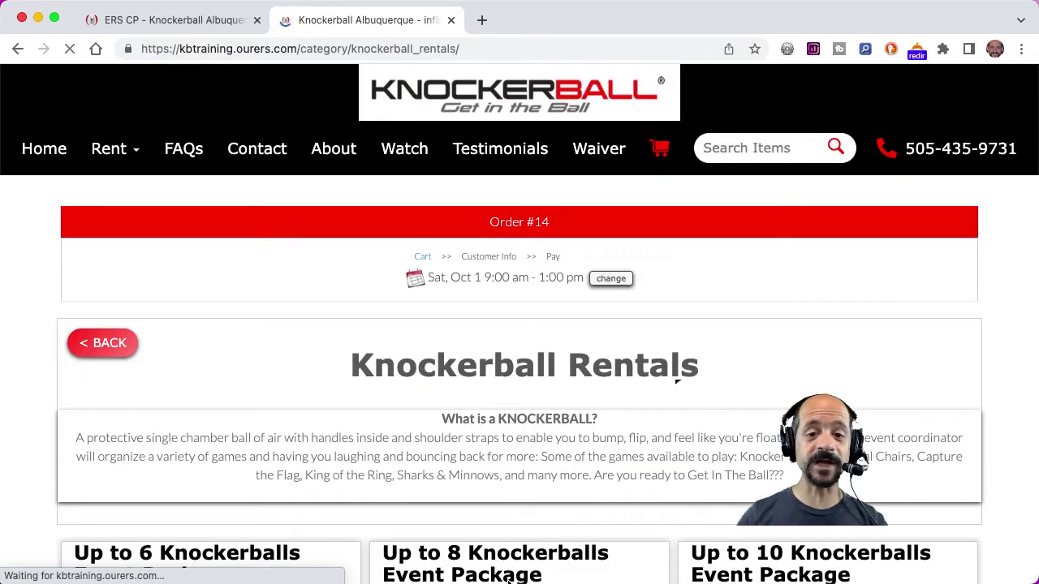
Add the Up to 6 Knockerballs Event Package to the cart with 2 large and 4 medium Knockerballs
{"action": "scroll", "coordinate": [509, 580], "scroll_direction": "down", "scroll_amount": 5}
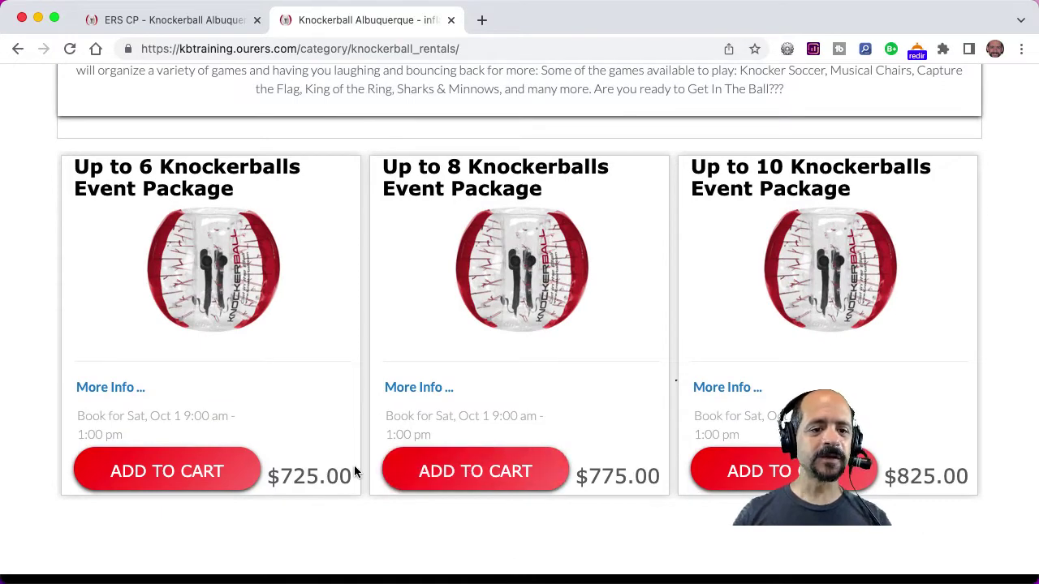
{"action": "left_click", "coordinate": [184, 475]}
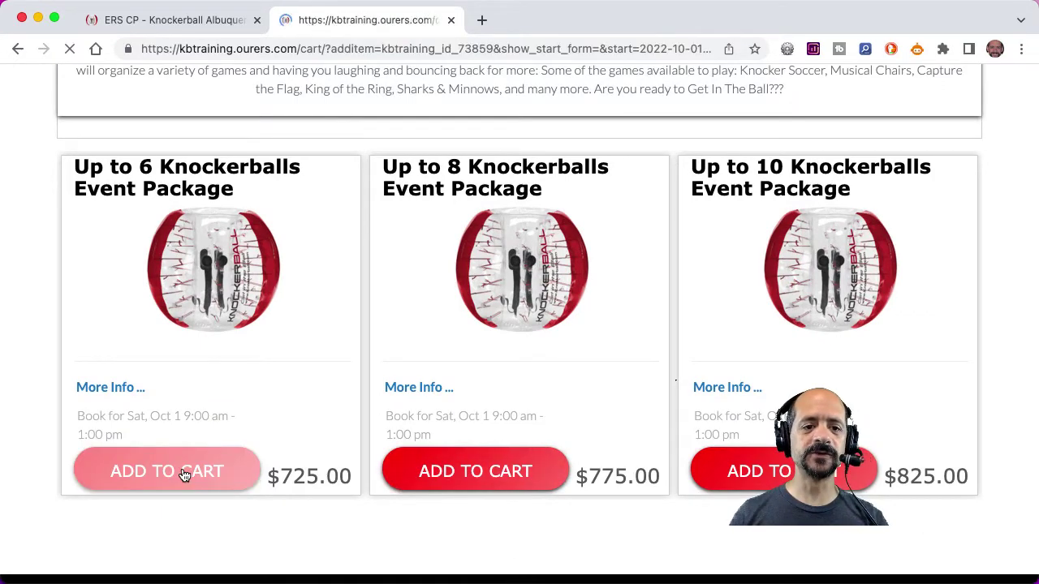
{"action": "scroll", "coordinate": [382, 451], "scroll_direction": "down", "scroll_amount": 4}
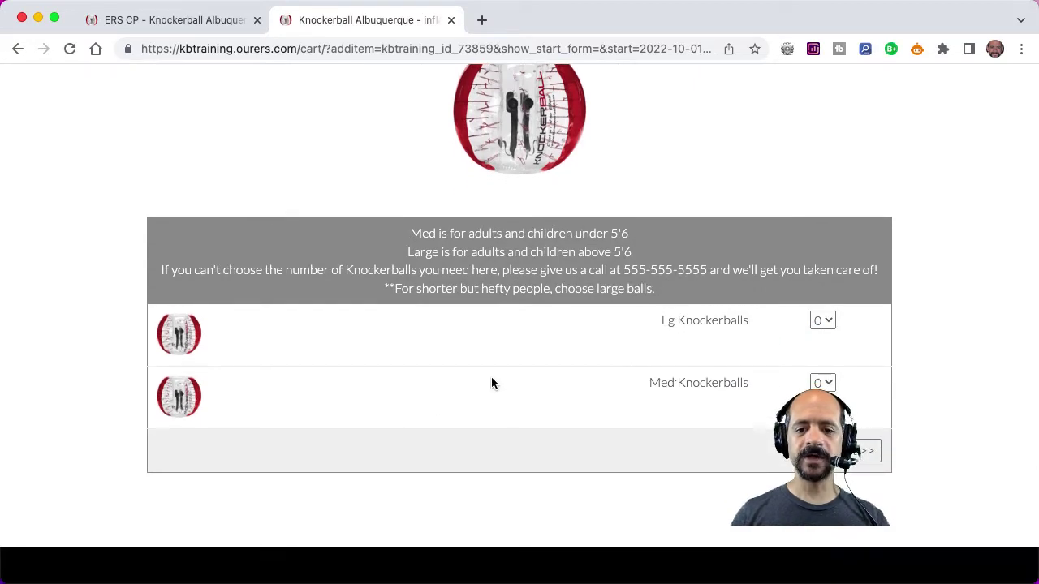
{"action": "left_click", "coordinate": [820, 320]}
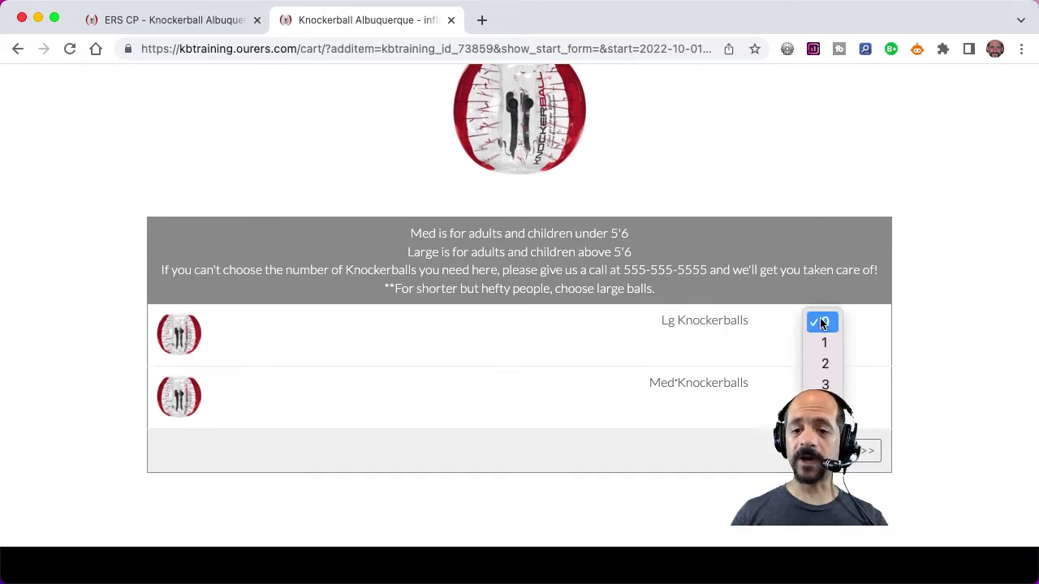
{"action": "left_click", "coordinate": [824, 363]}
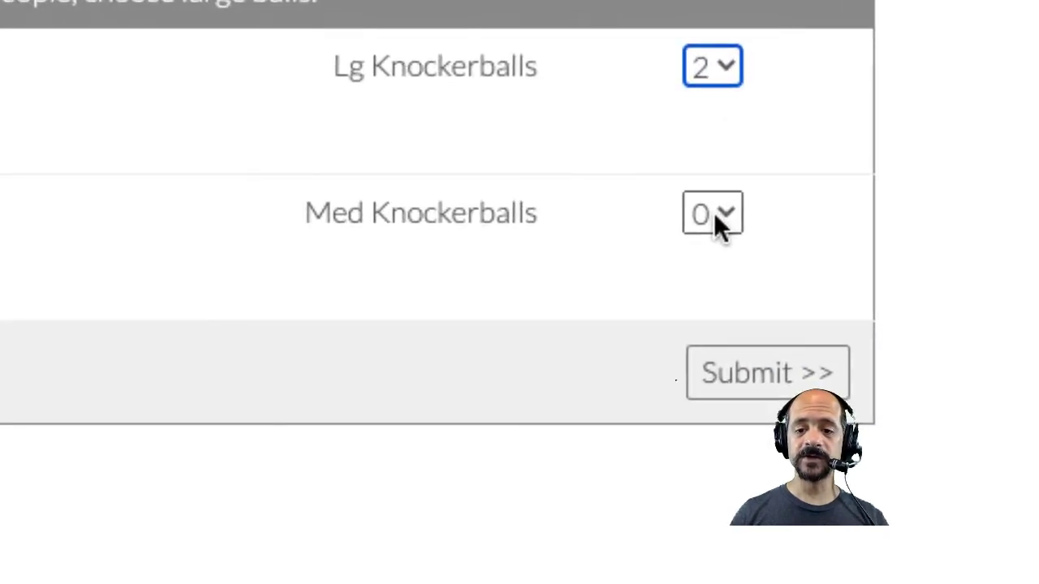
{"action": "left_click", "coordinate": [817, 373]}
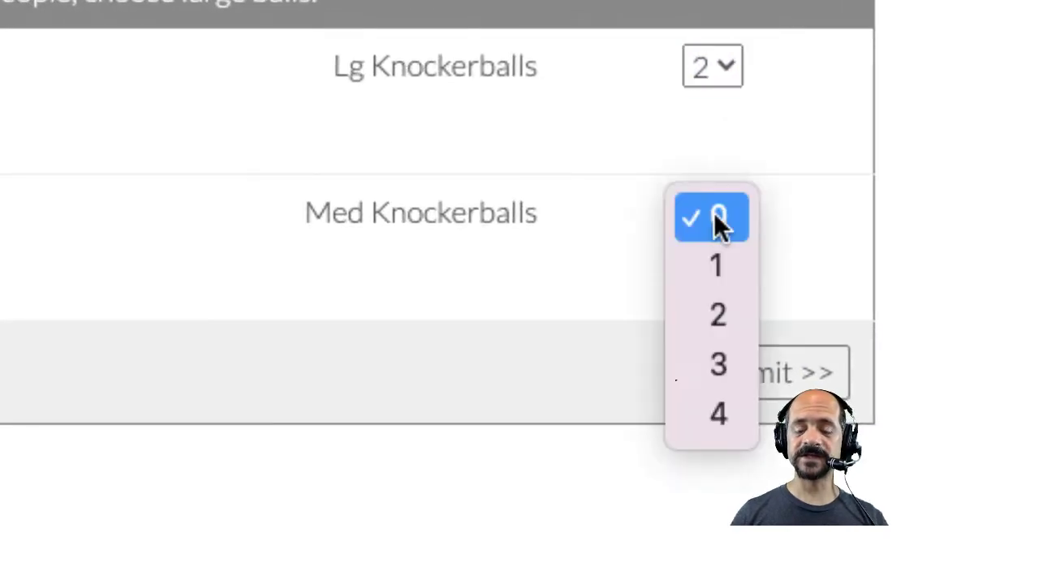
{"action": "left_click", "coordinate": [719, 414]}
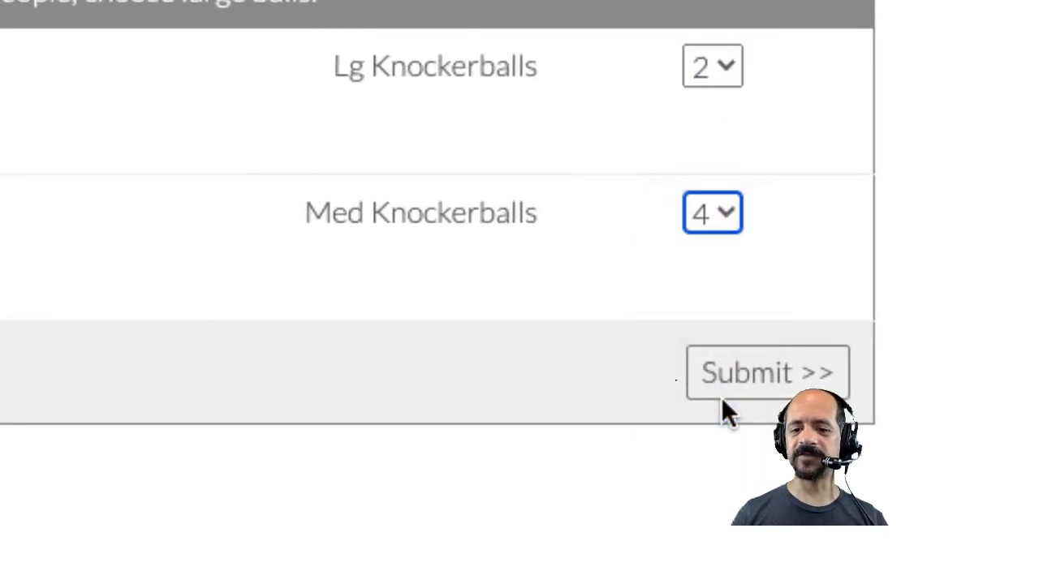
{"action": "left_click", "coordinate": [745, 372]}
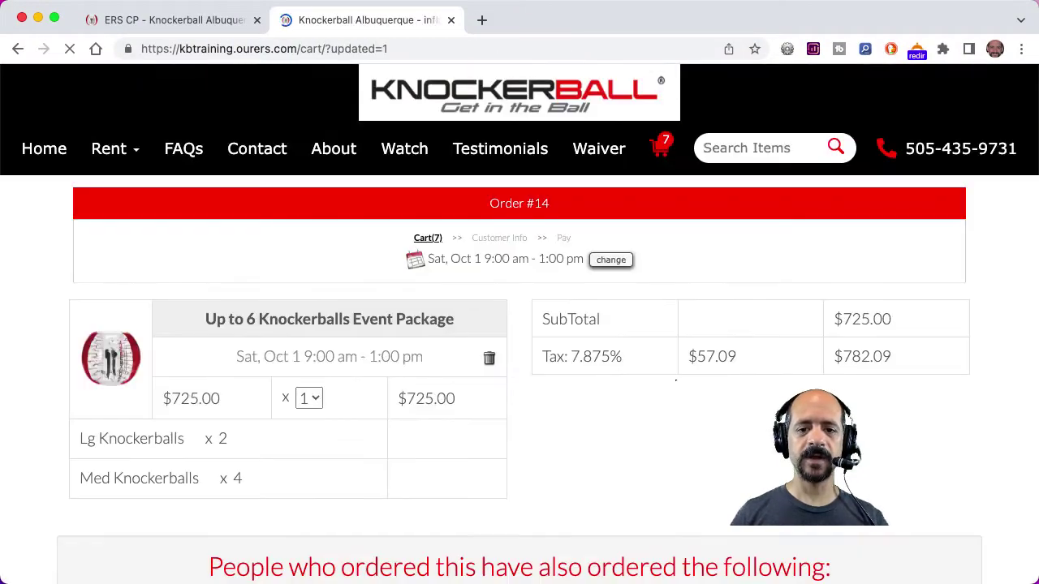
Add the suggested 24' Water Slide to the cart and review the updated order
{"action": "scroll", "coordinate": [755, 461], "scroll_direction": "down", "scroll_amount": 2}
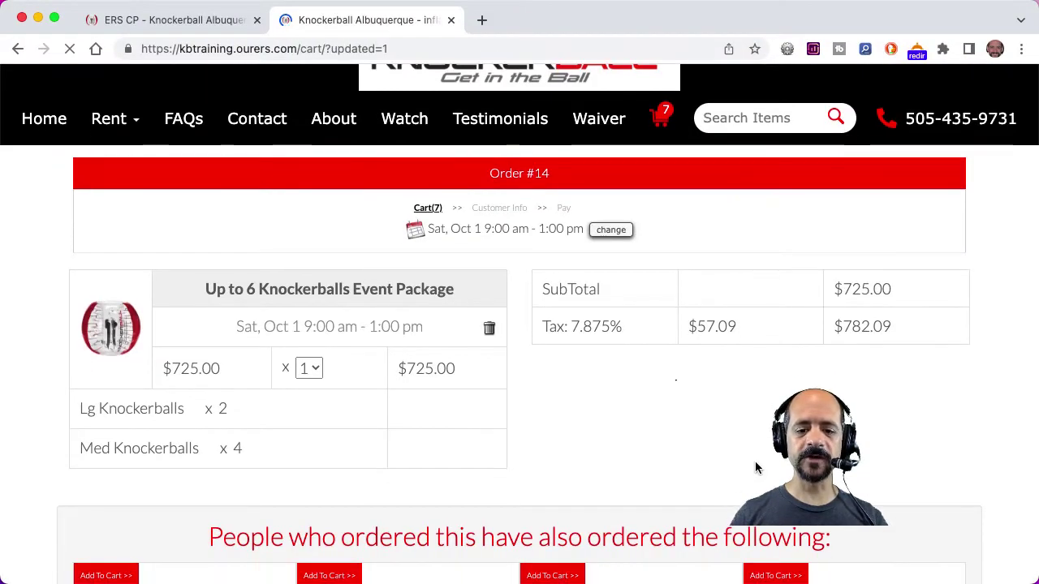
{"action": "scroll", "coordinate": [755, 461], "scroll_direction": "down", "scroll_amount": 3}
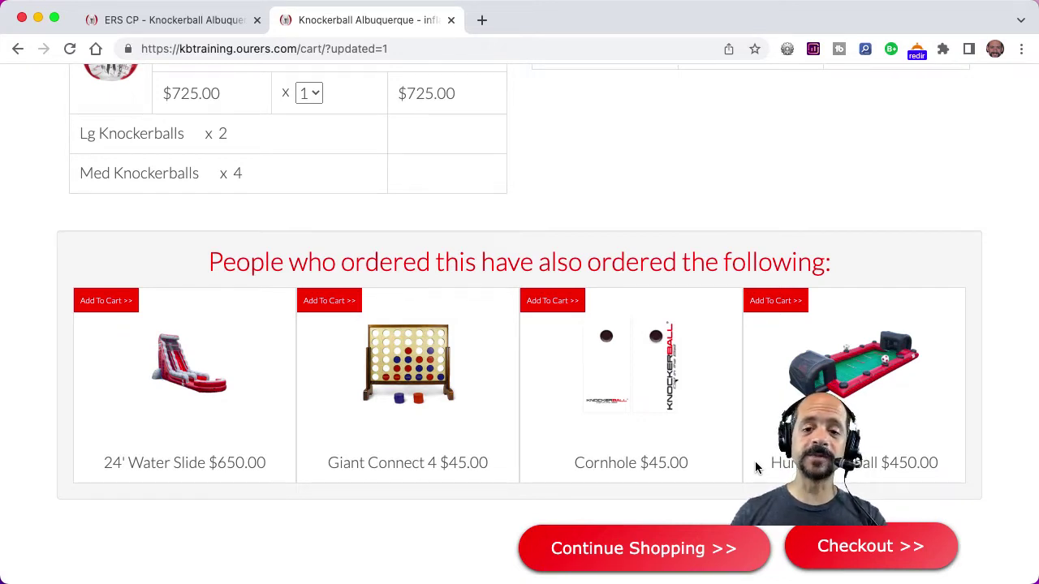
{"action": "scroll", "coordinate": [755, 461], "scroll_direction": "down", "scroll_amount": 1}
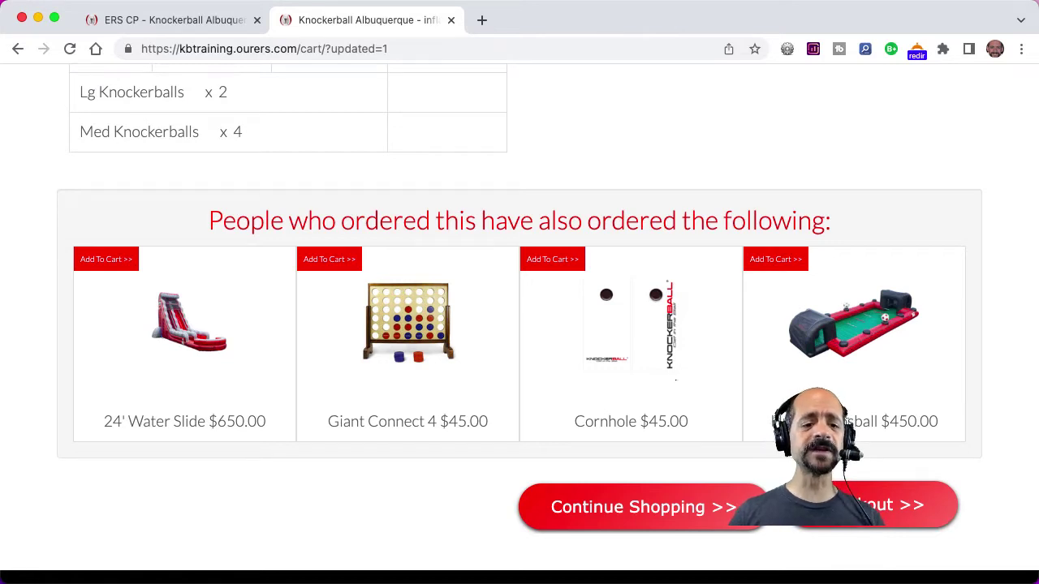
{"action": "left_click", "coordinate": [105, 267]}
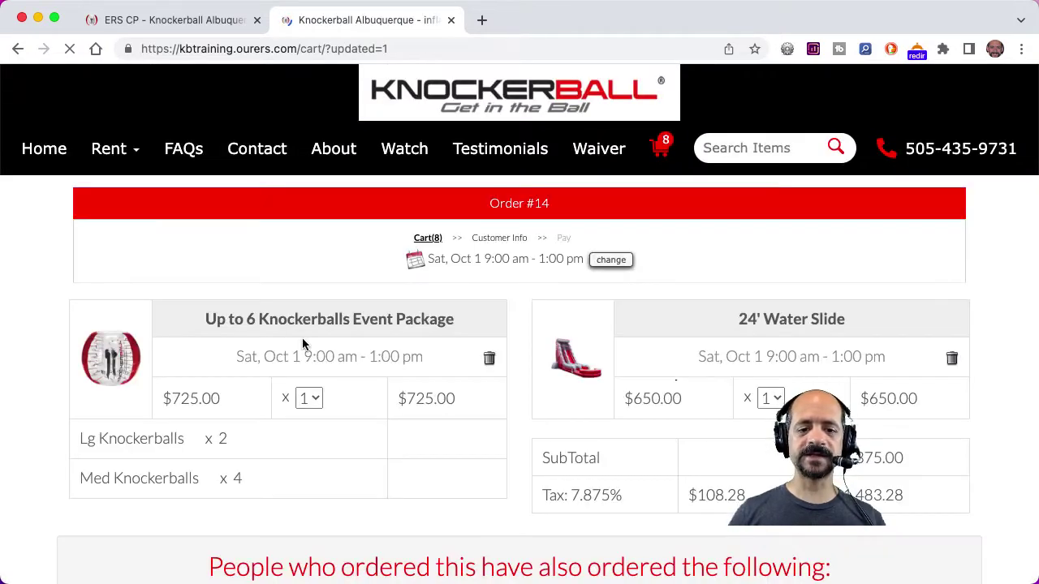
{"action": "scroll", "coordinate": [302, 338], "scroll_direction": "down", "scroll_amount": 3}
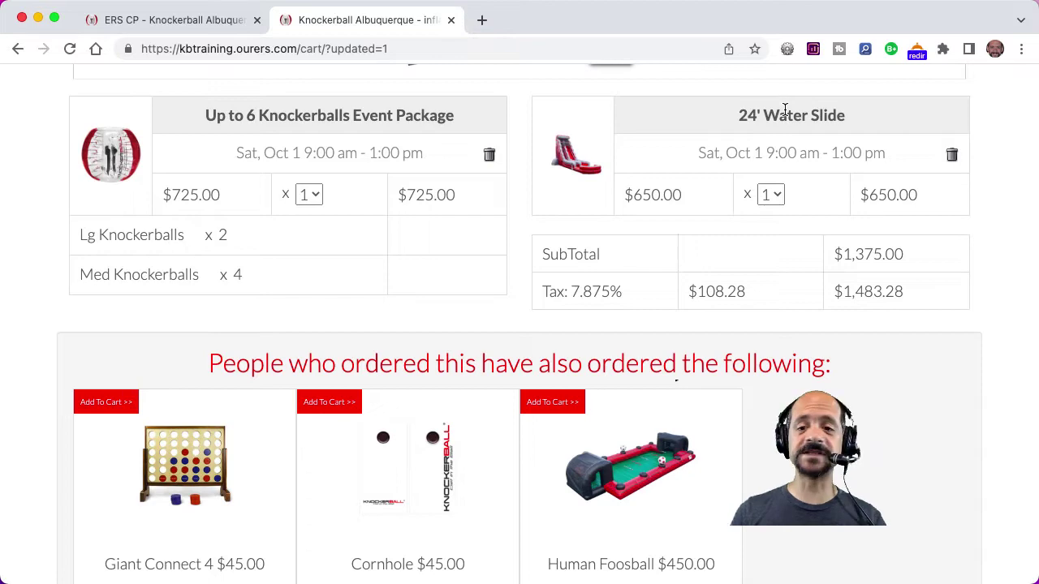
Switch to the ERS control panel and start a new record in the product items list
{"action": "left_click", "coordinate": [200, 27]}
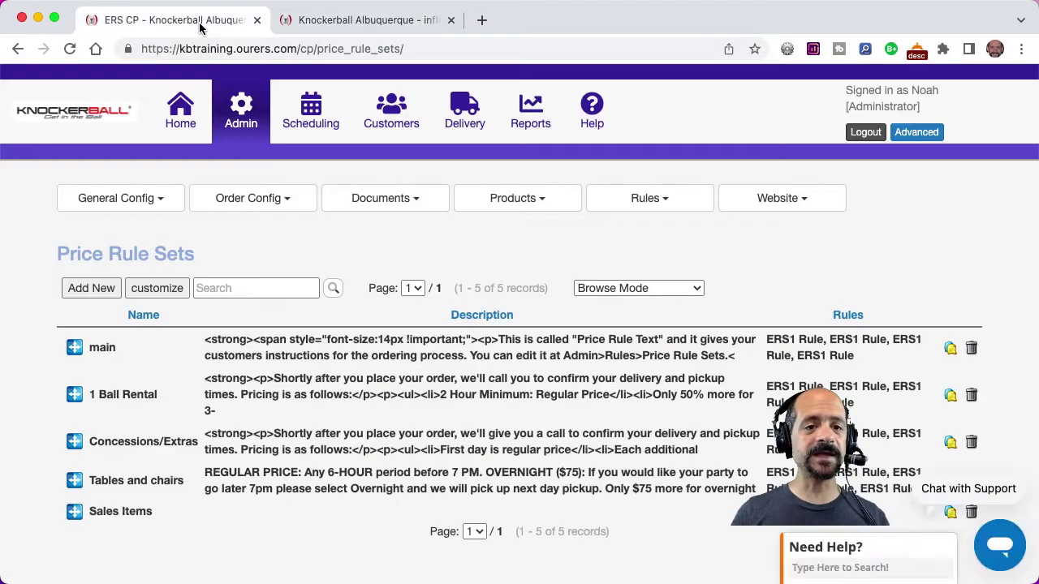
{"action": "left_click", "coordinate": [511, 197]}
{"action": "left_click", "coordinate": [503, 245]}
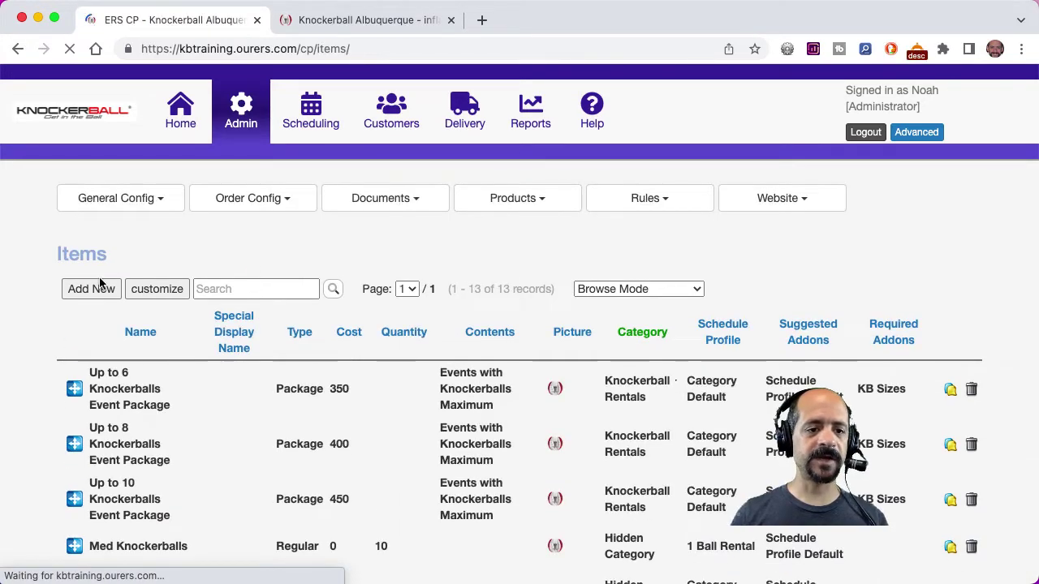
{"action": "left_click", "coordinate": [91, 292]}
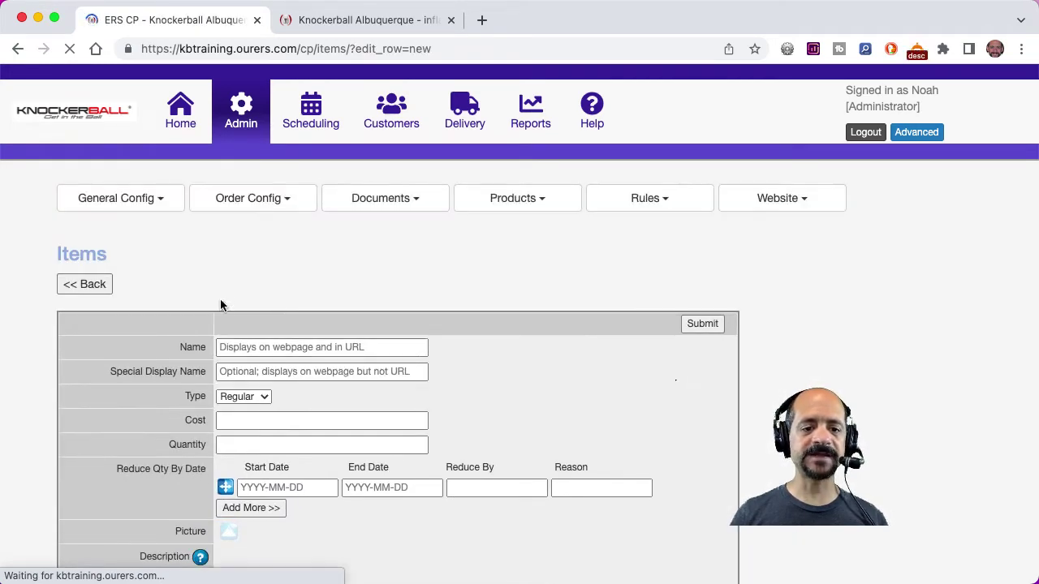
Name the new item Sno Cone Machine, with a cost of 99 and a quantity of 1
{"action": "left_click", "coordinate": [245, 344]}
{"action": "type", "text": "Sno Cone Machine"}
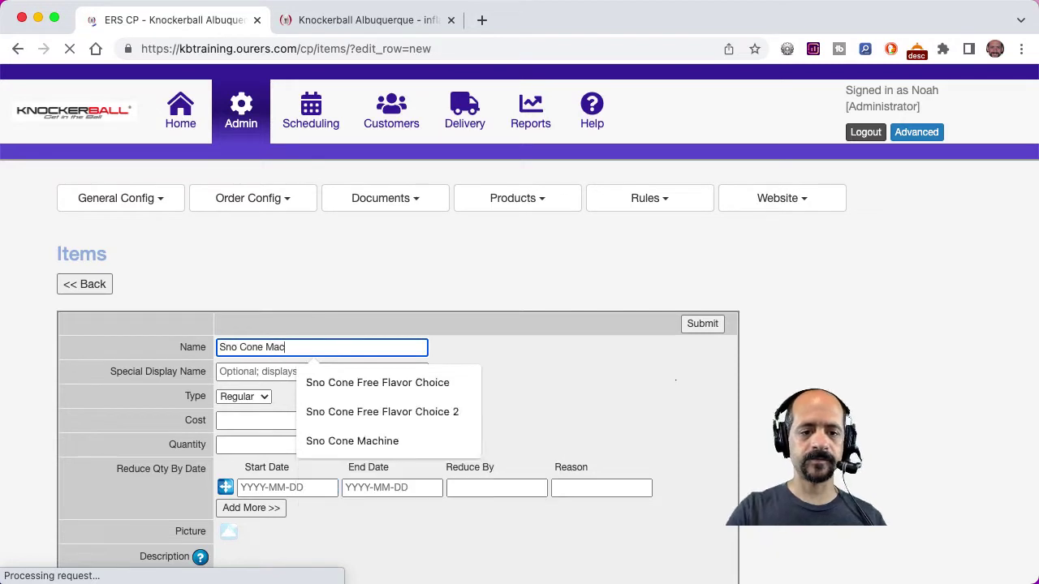
{"action": "left_click", "coordinate": [249, 420]}
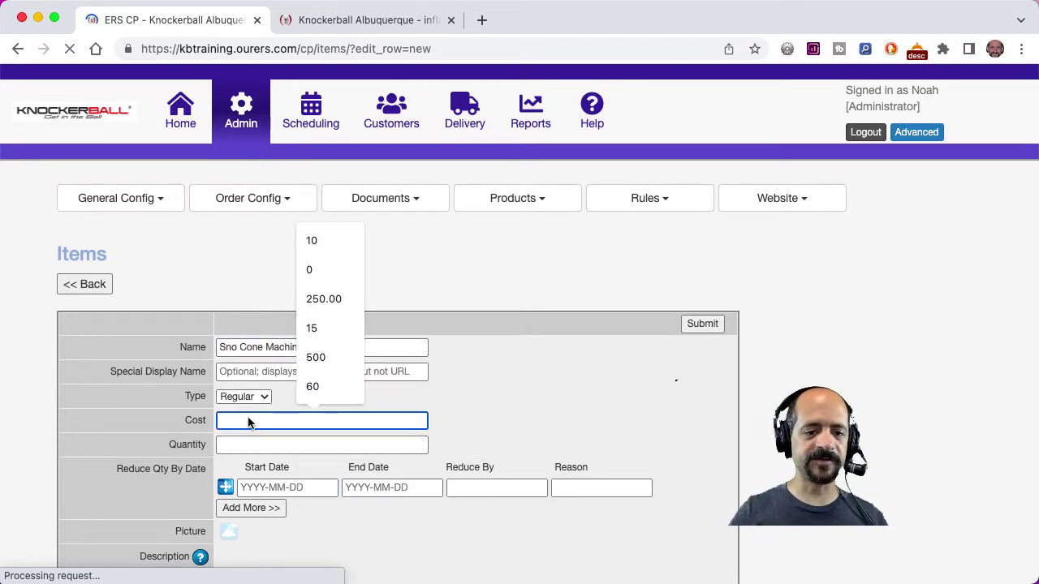
{"action": "type", "text": "99"}
{"action": "left_click", "coordinate": [242, 444]}
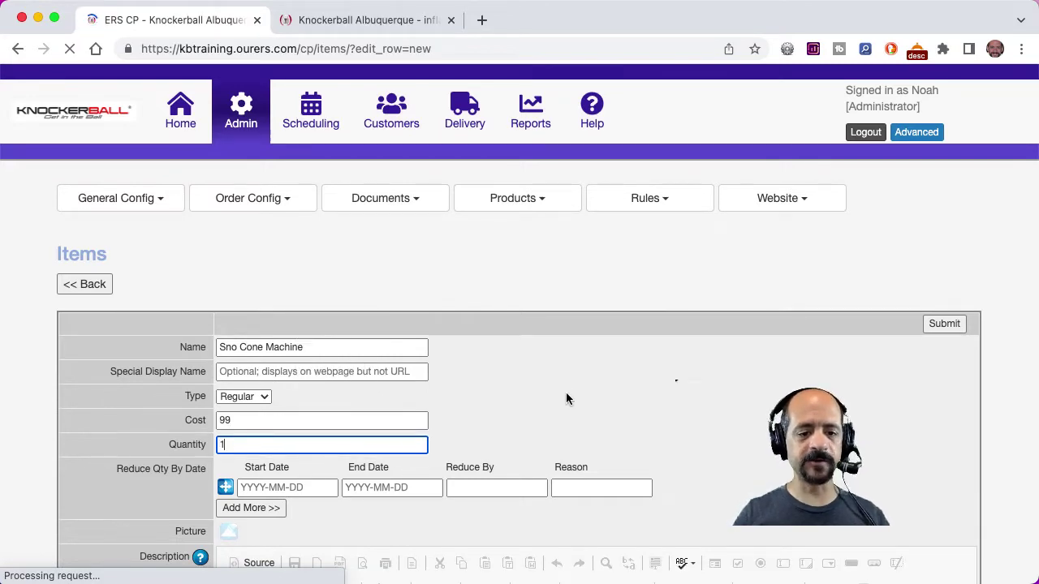
Upload Sno Cone Machine.png from the Frequently Used Images folder as the new item's picture
{"action": "scroll", "coordinate": [565, 399], "scroll_direction": "down", "scroll_amount": 3}
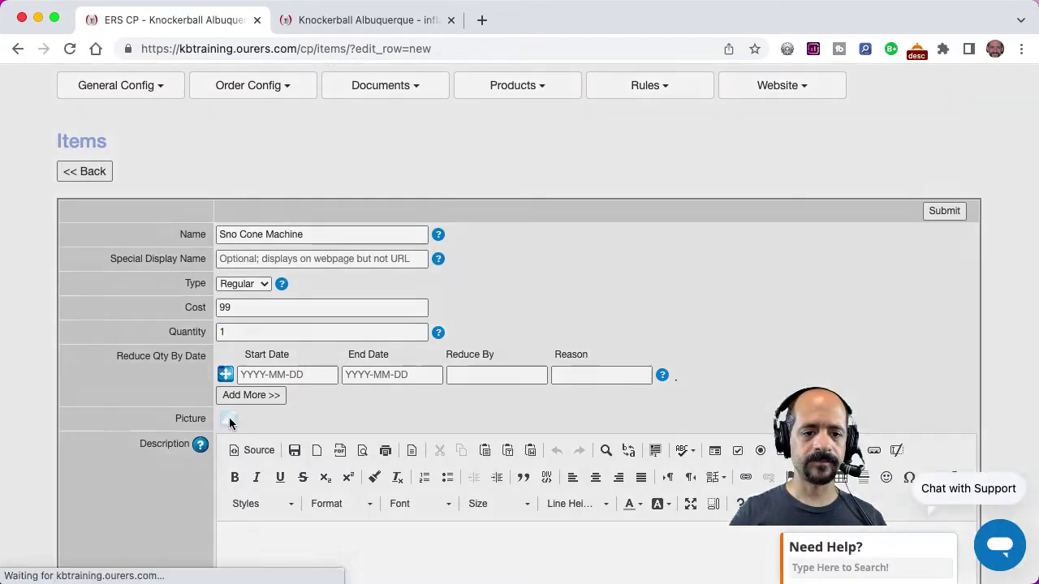
{"action": "left_click", "coordinate": [229, 419]}
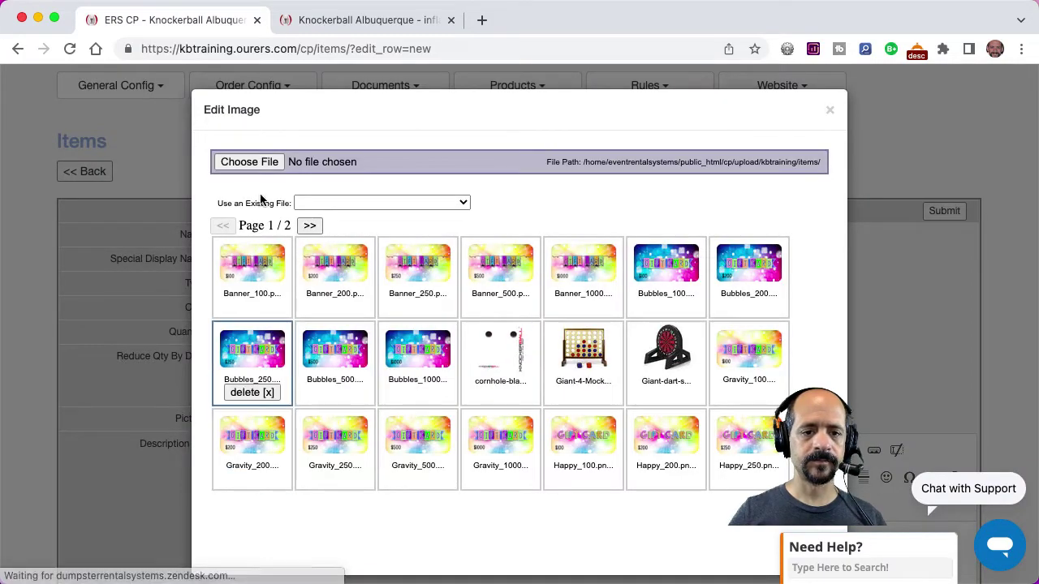
{"action": "left_click", "coordinate": [252, 162]}
{"action": "left_click", "coordinate": [319, 229]}
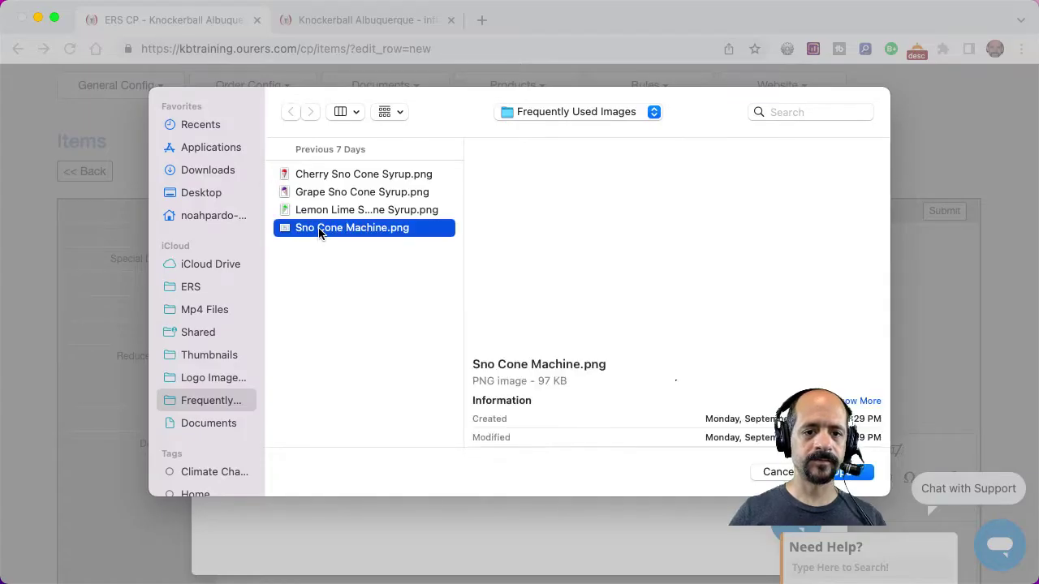
{"action": "left_click", "coordinate": [849, 472]}
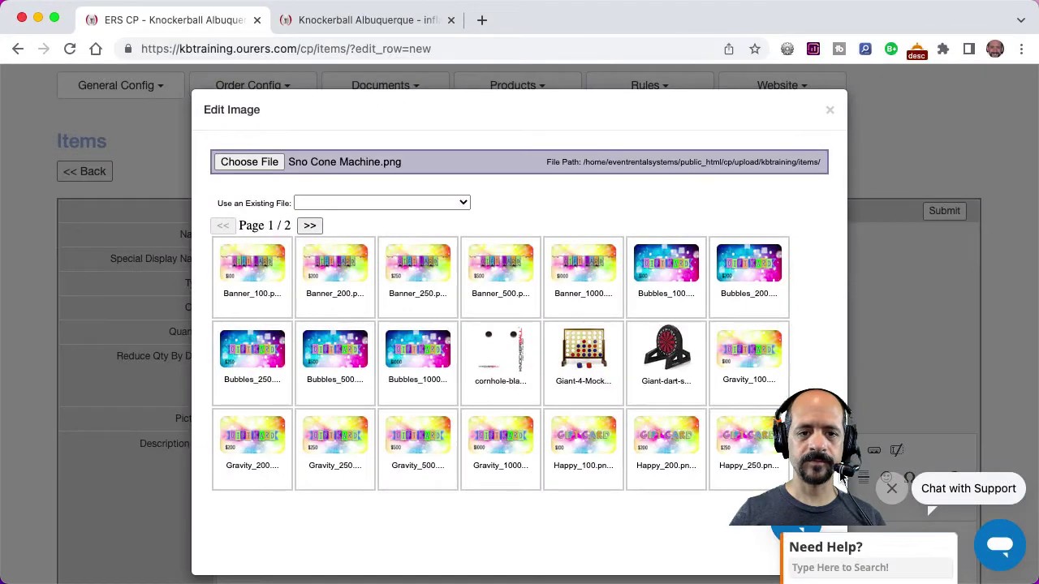
Assign the Sno Cone Machine to the Concessions and Add-Ons category and submit the item
{"action": "scroll", "coordinate": [643, 460], "scroll_direction": "down", "scroll_amount": 10}
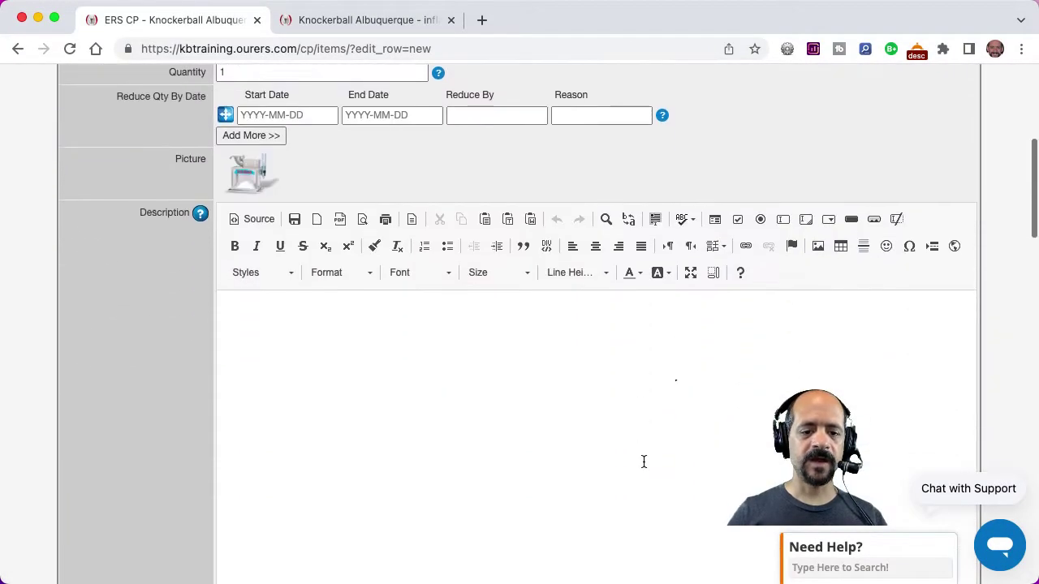
{"action": "scroll", "coordinate": [643, 467], "scroll_direction": "down", "scroll_amount": 5}
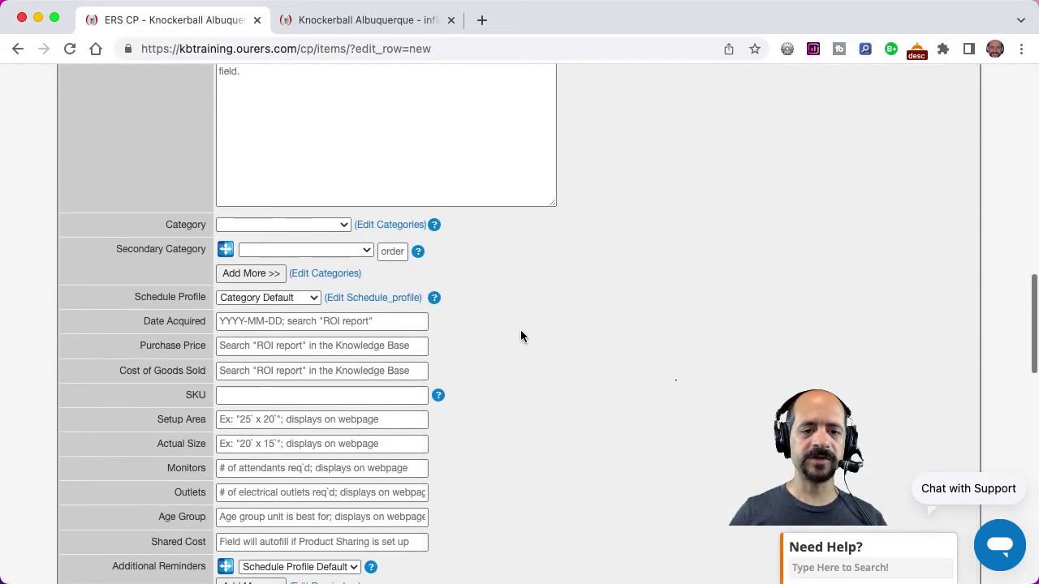
{"action": "left_click", "coordinate": [313, 228]}
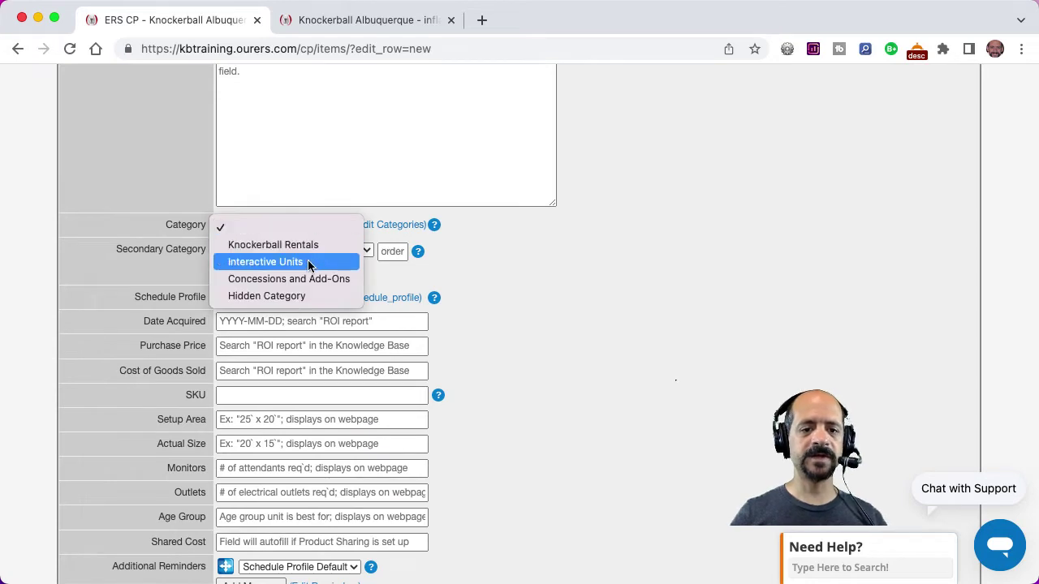
{"action": "key", "text": "Escape"}
{"action": "scroll", "coordinate": [525, 265], "scroll_direction": "up", "scroll_amount": 15}
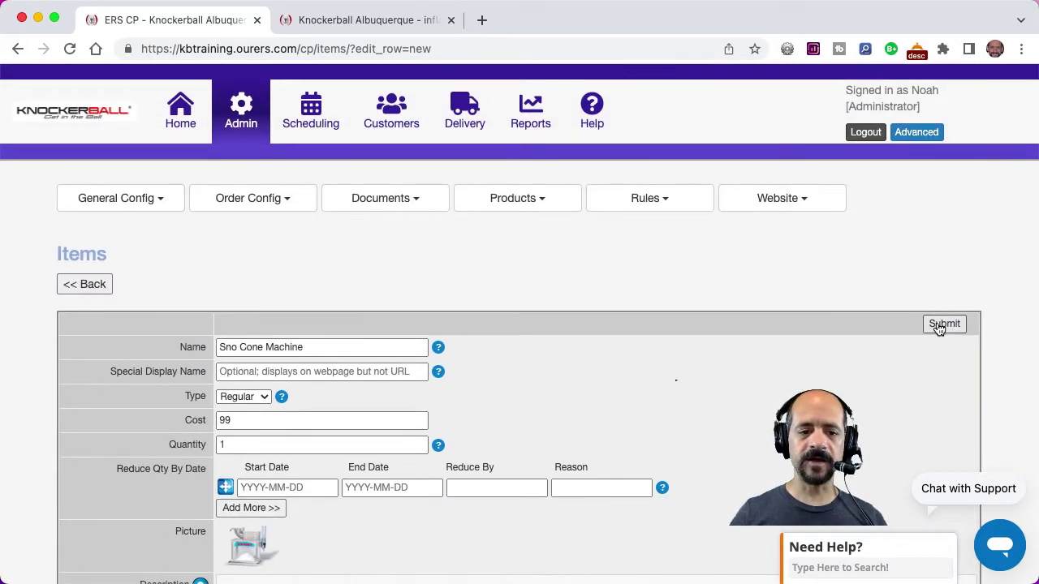
{"action": "left_click", "coordinate": [943, 324]}
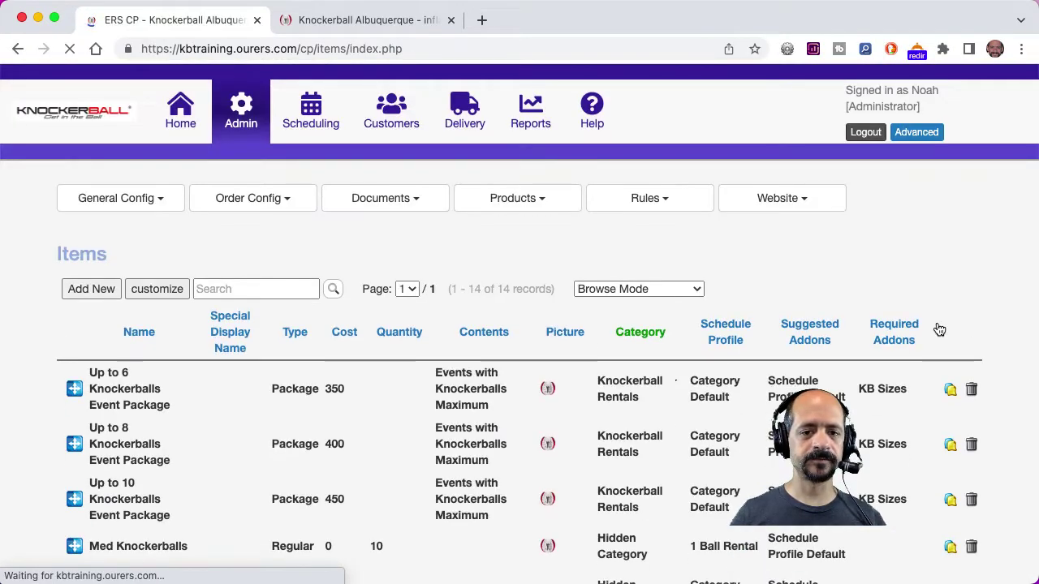
Start a new item named Cherry Sno Cone Syrup with special display name Cherry, quantity 100 and no cost
{"action": "left_click", "coordinate": [92, 290]}
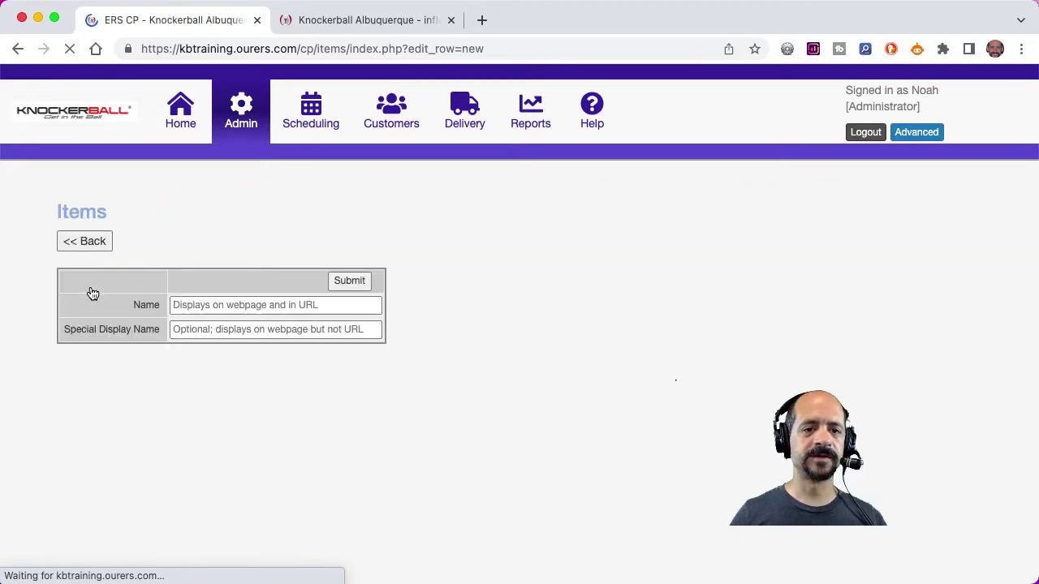
{"action": "left_click", "coordinate": [242, 347]}
{"action": "type", "text": "Cherry Sno Cone Syrup"}
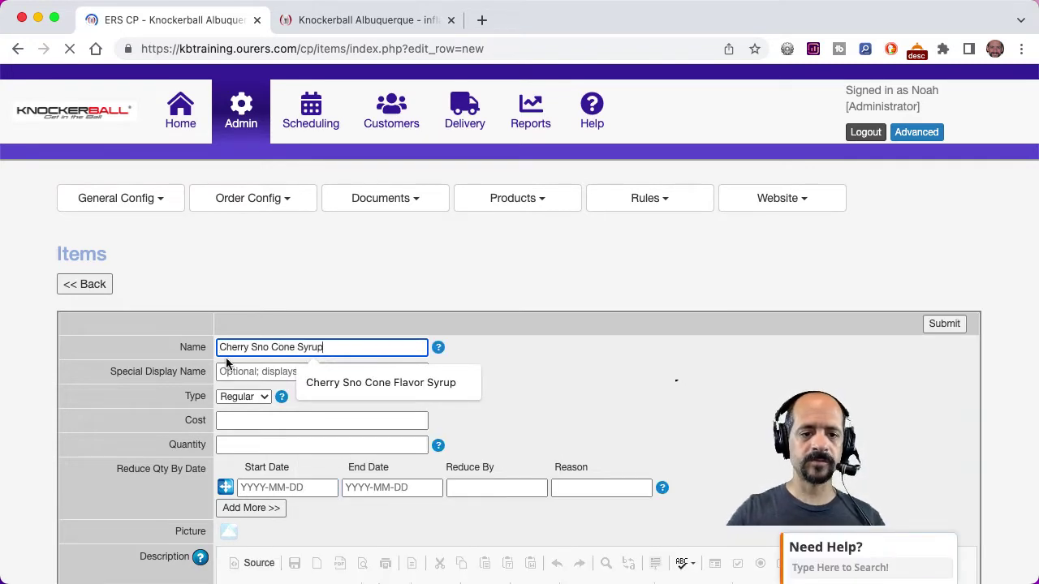
{"action": "left_click", "coordinate": [222, 371]}
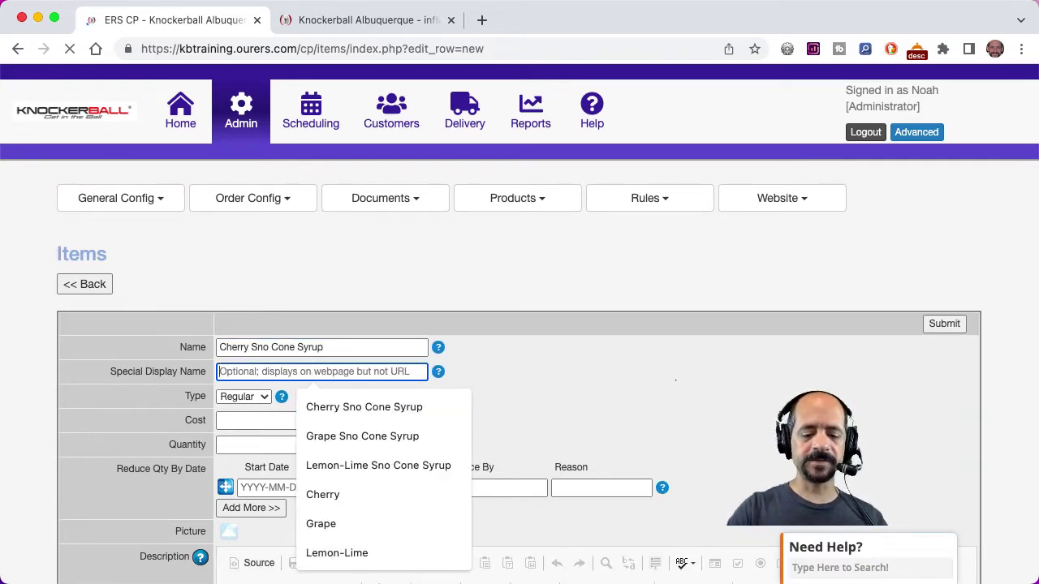
{"action": "type", "text": "Cherry"}
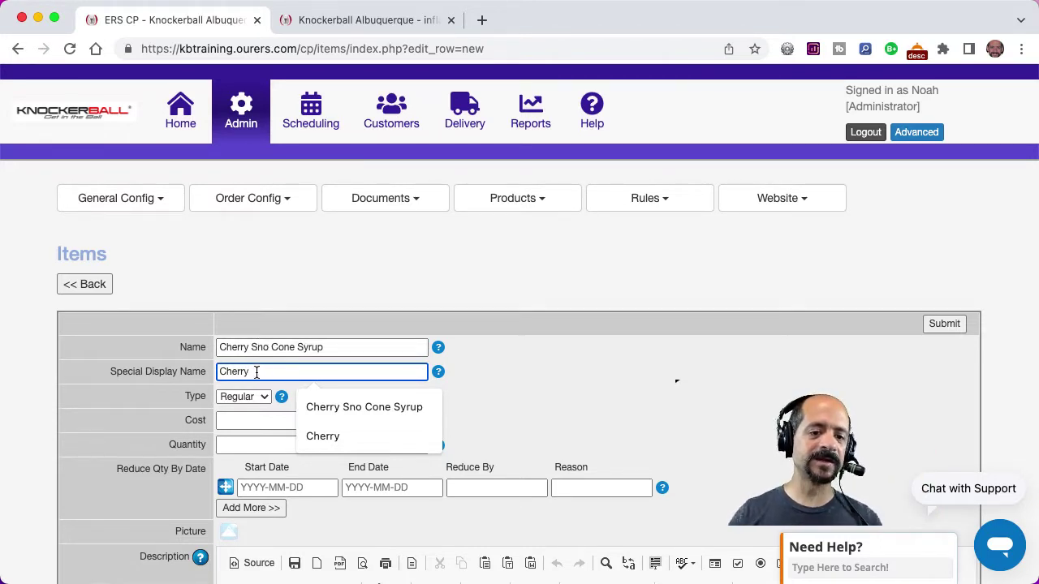
{"action": "left_click", "coordinate": [251, 420]}
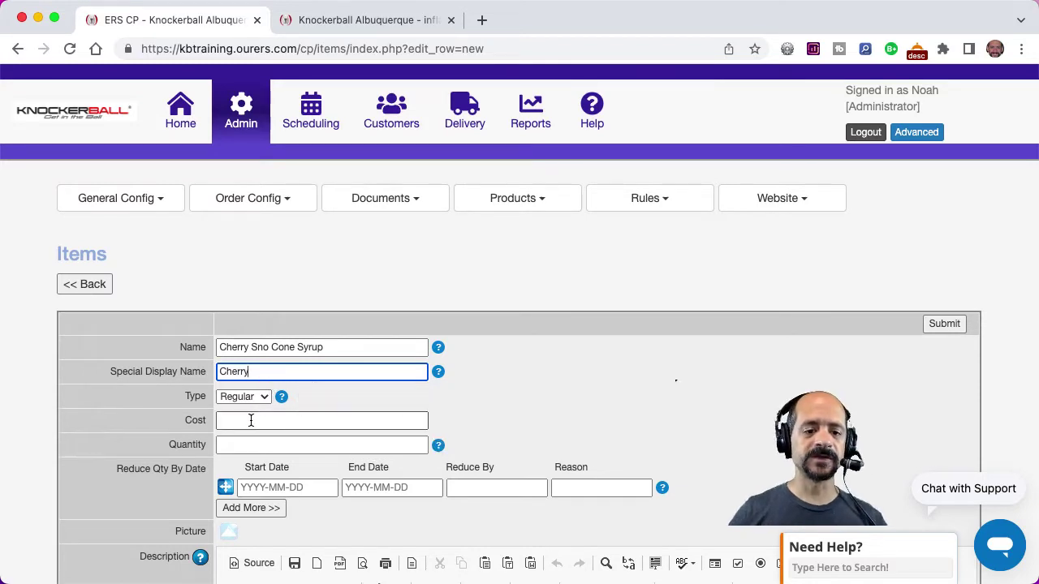
{"action": "key", "text": "Tab"}
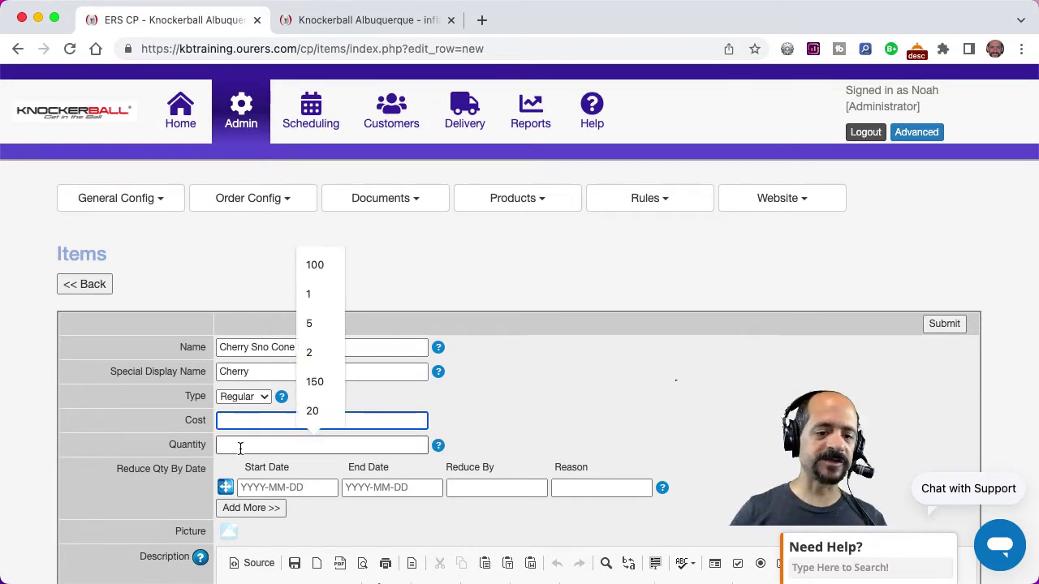
{"action": "type", "text": "100"}
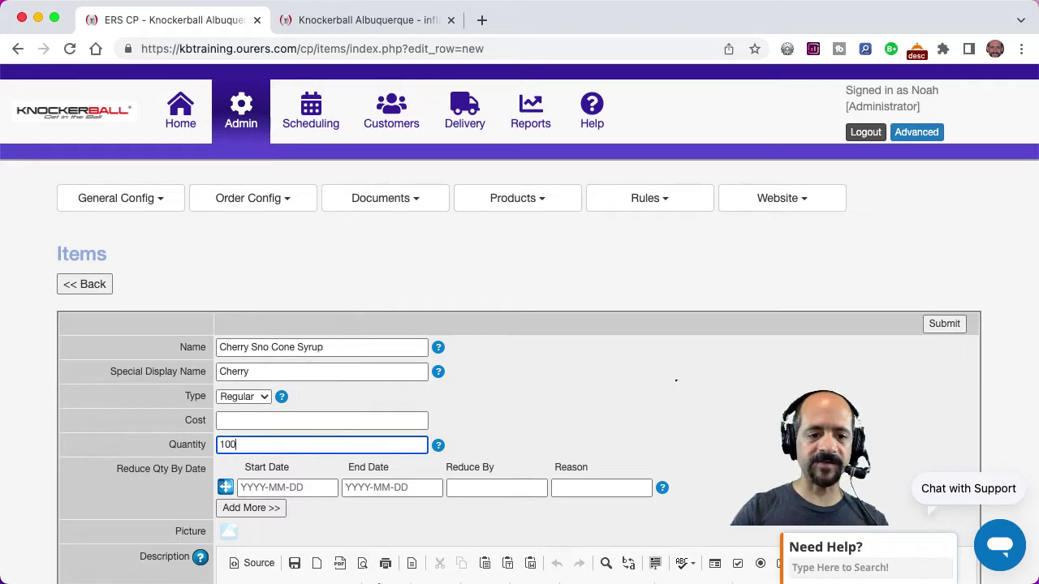
{"action": "left_click", "coordinate": [474, 401]}
Upload Cherry Sno Cone Syrup.png as the cherry syrup item's picture
{"action": "scroll", "coordinate": [476, 403], "scroll_direction": "down", "scroll_amount": 4}
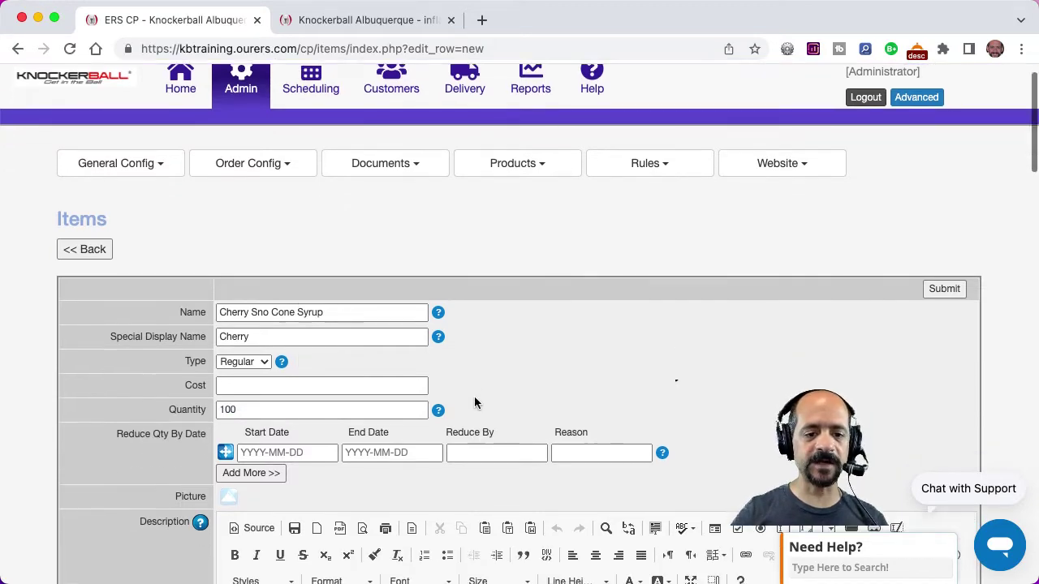
{"action": "left_click", "coordinate": [232, 407]}
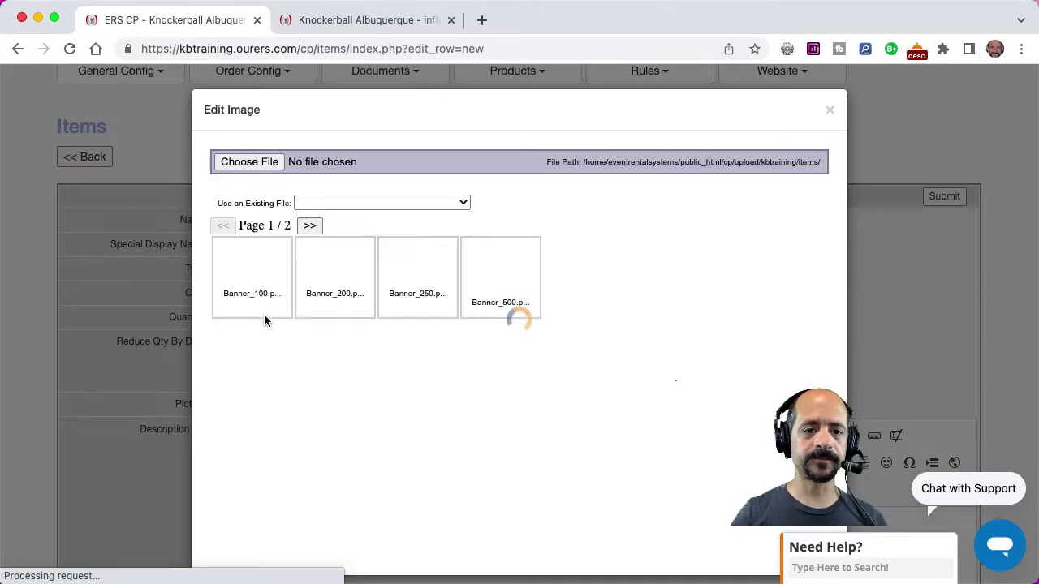
{"action": "left_click", "coordinate": [249, 162]}
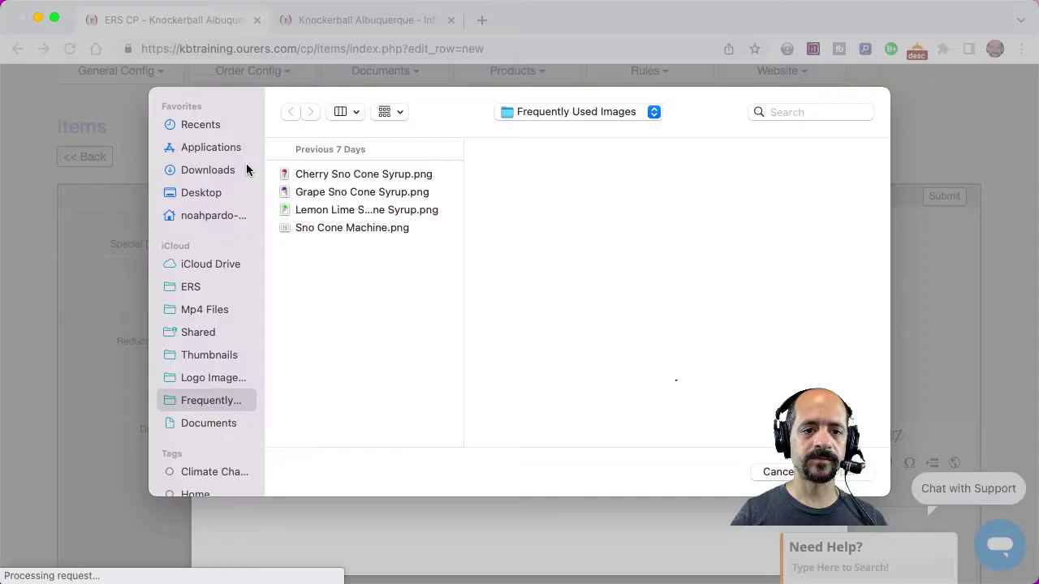
{"action": "left_click", "coordinate": [341, 175]}
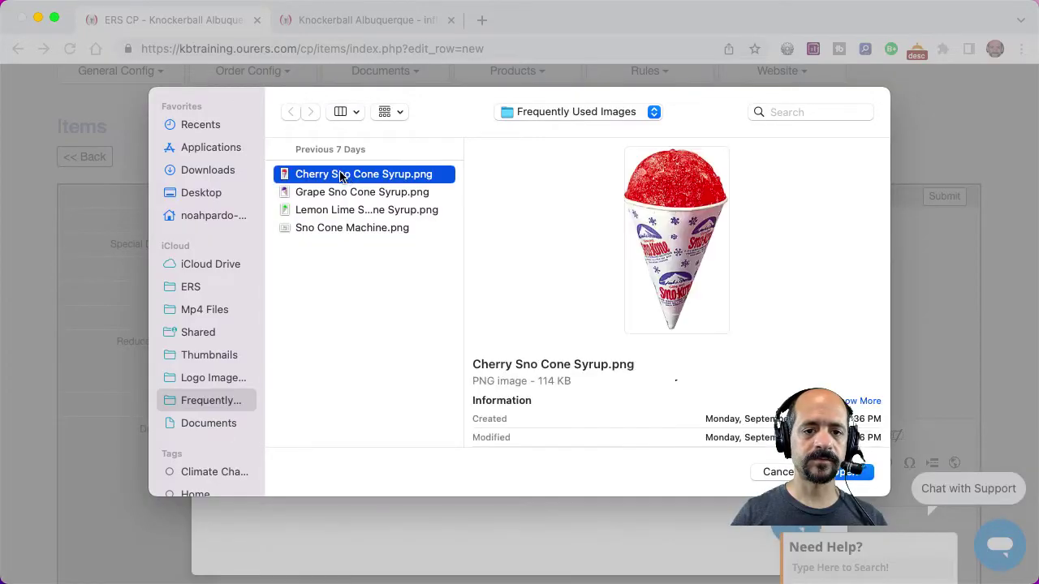
{"action": "left_click", "coordinate": [842, 475]}
Assign the cherry syrup to the Hidden Category and submit the item despite its empty cost
{"action": "scroll", "coordinate": [842, 479], "scroll_direction": "down", "scroll_amount": 10}
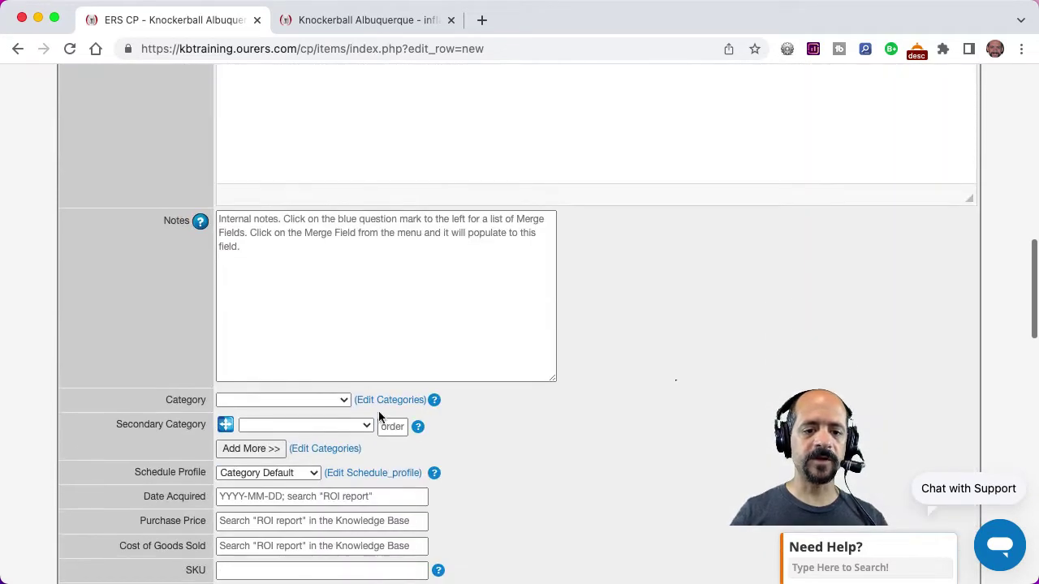
{"action": "left_click", "coordinate": [332, 400]}
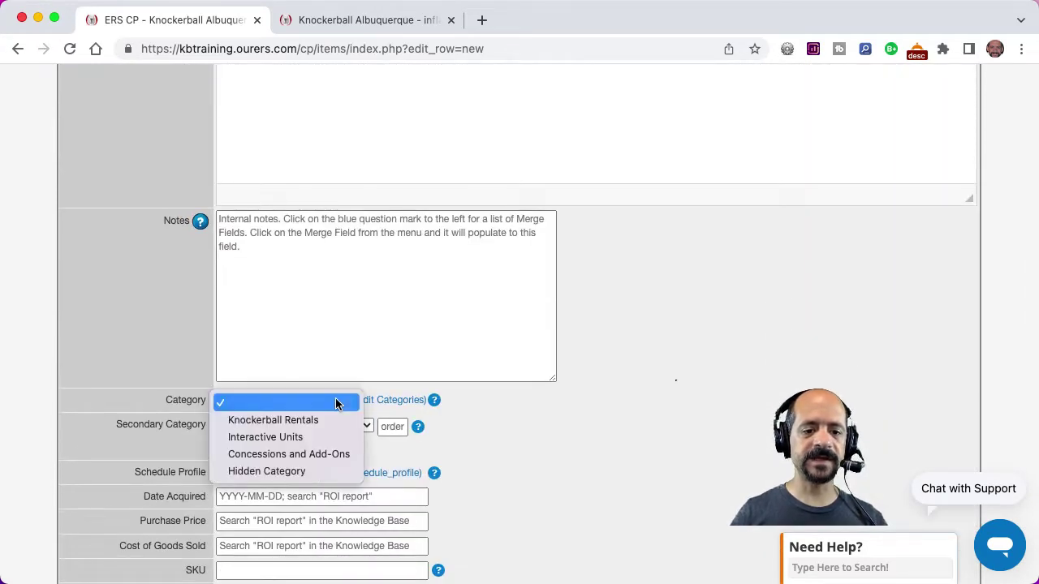
{"action": "left_click", "coordinate": [321, 471]}
{"action": "scroll", "coordinate": [632, 390], "scroll_direction": "up", "scroll_amount": 10}
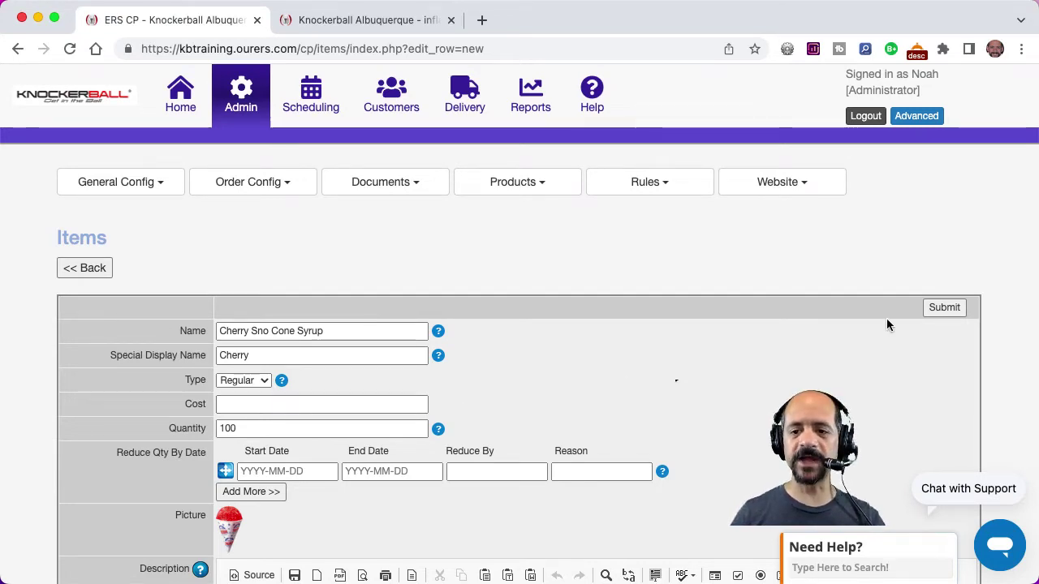
{"action": "mouse_move", "coordinate": [945, 311]}
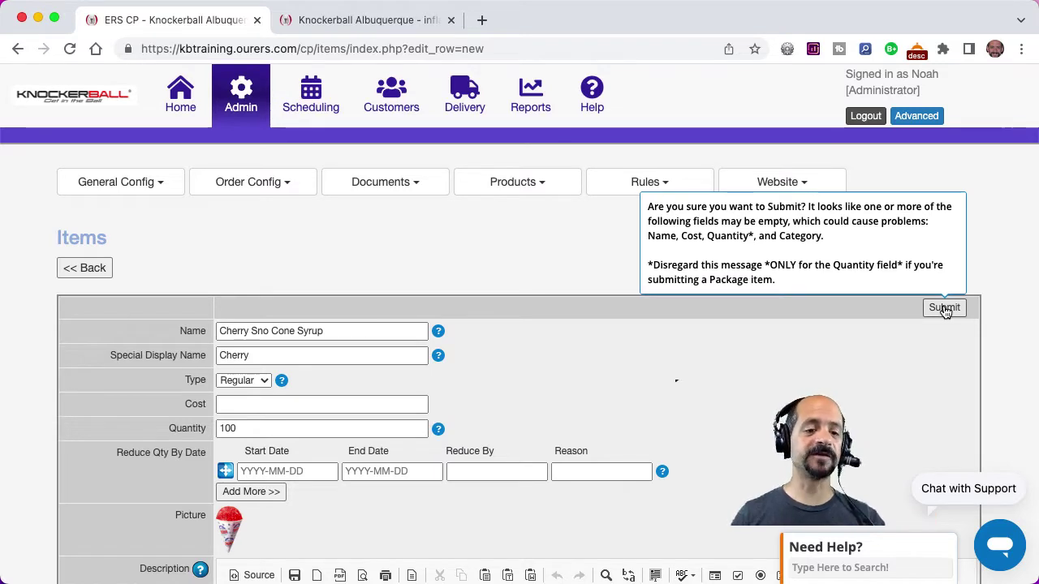
{"action": "left_click", "coordinate": [945, 309]}
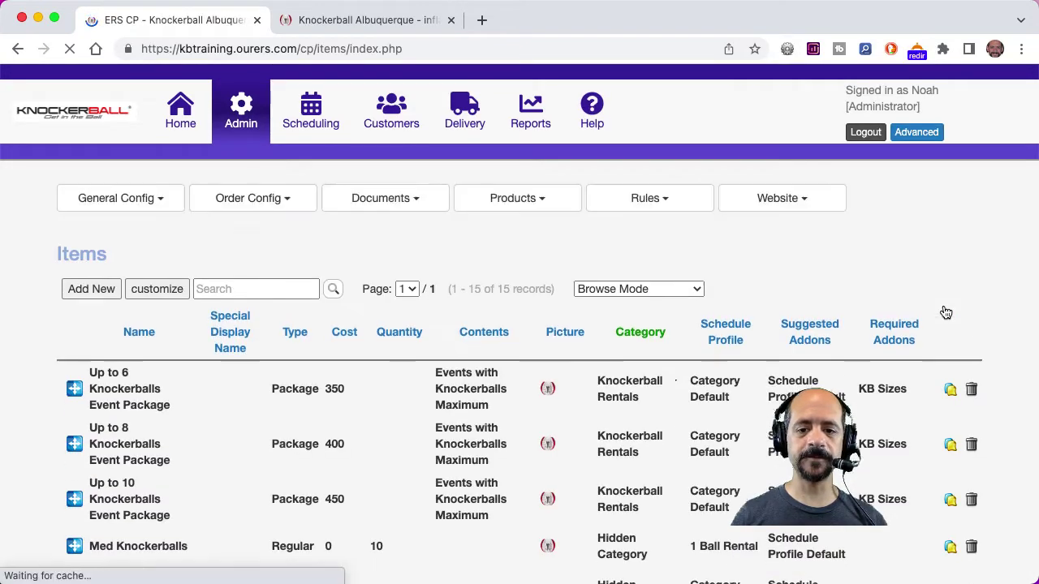
Search the items list for "sno cone"
{"action": "left_click", "coordinate": [268, 289]}
{"action": "type", "text": "sno cone"}
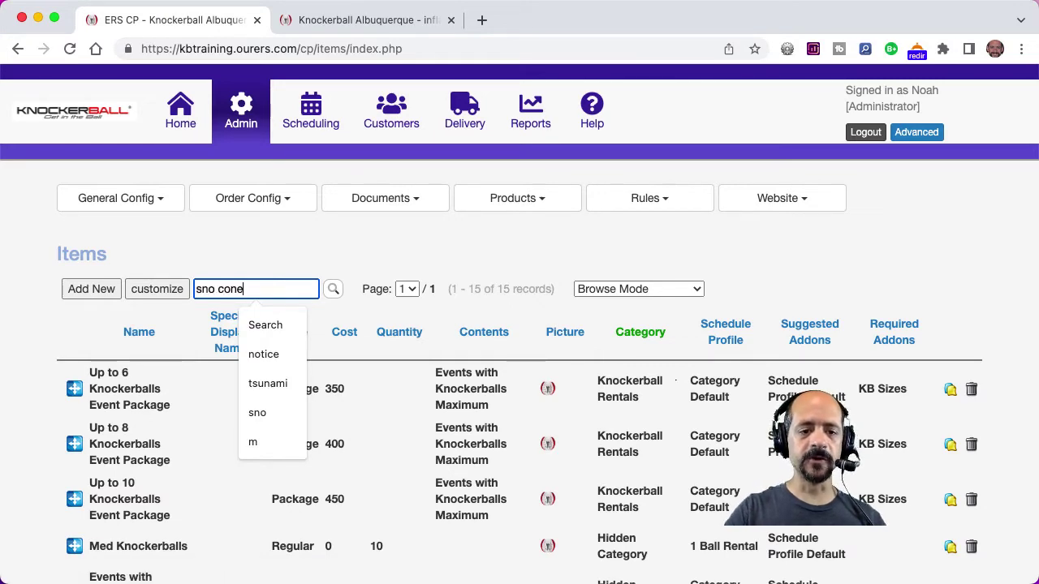
{"action": "key", "text": "Return"}
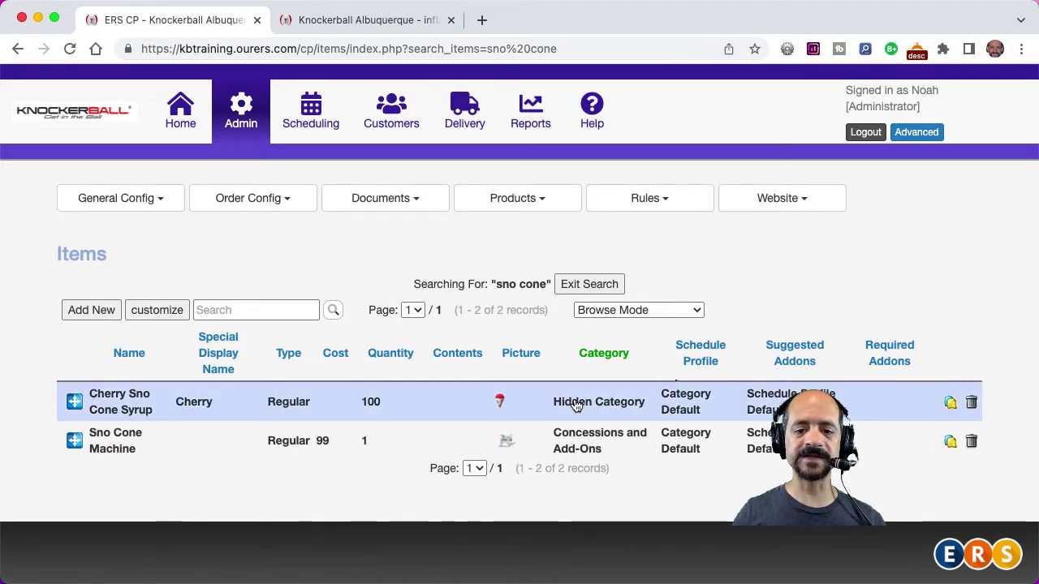
Copy the Cherry Sno Cone Syrup item, naming the copy Grape Sno Cone Syrup with special display name Grape
{"action": "left_click", "coordinate": [950, 406]}
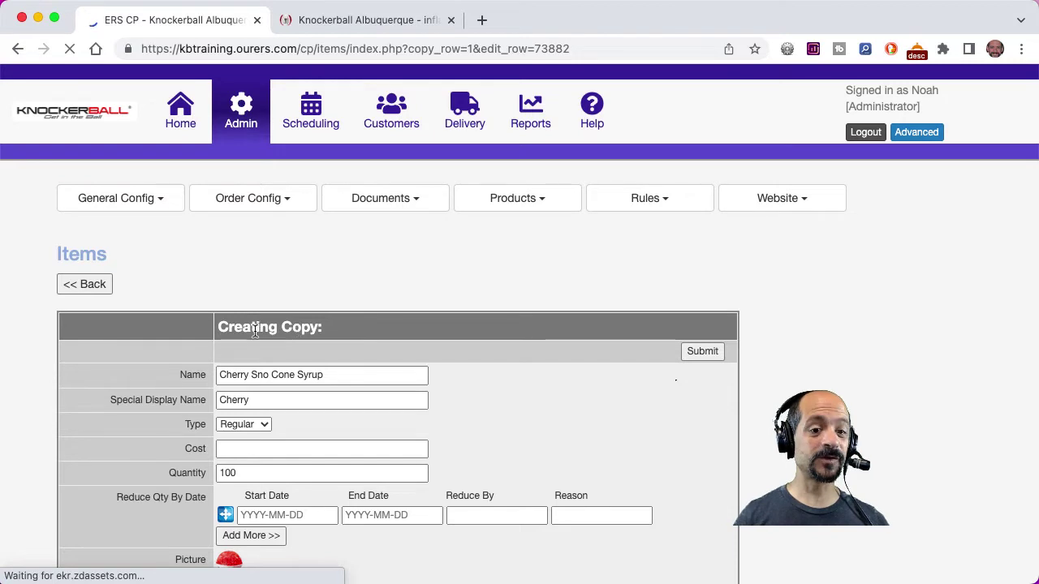
{"action": "double_click", "coordinate": [240, 375]}
{"action": "type", "text": "Grape"}
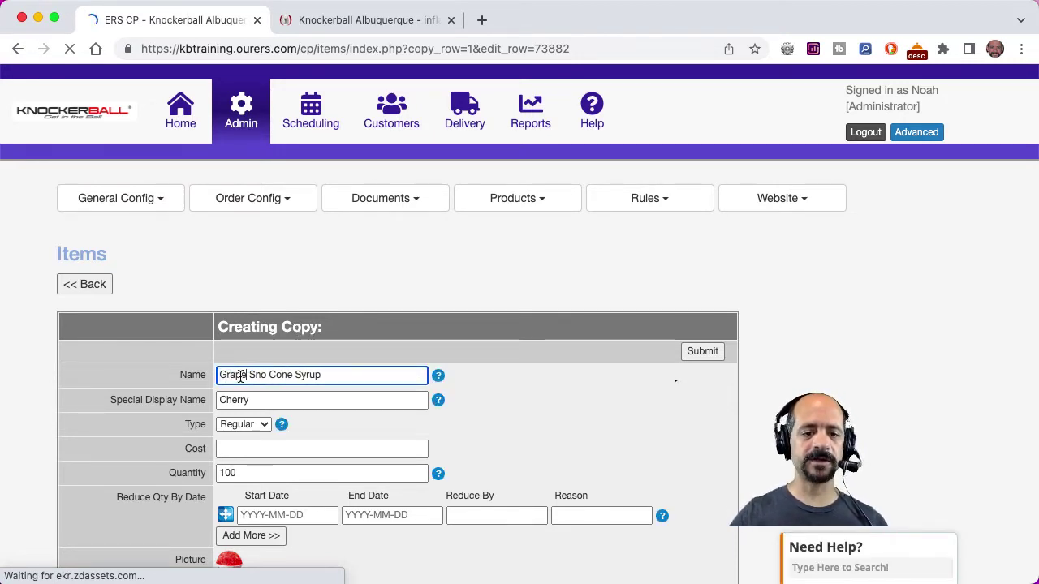
{"action": "key", "text": "Tab"}
{"action": "type", "text": "Grape"}
Replace the copied item's picture with Grape Sno Cone Syrup.png and submit the grape syrup item
{"action": "scroll", "coordinate": [232, 448], "scroll_direction": "down", "scroll_amount": 3}
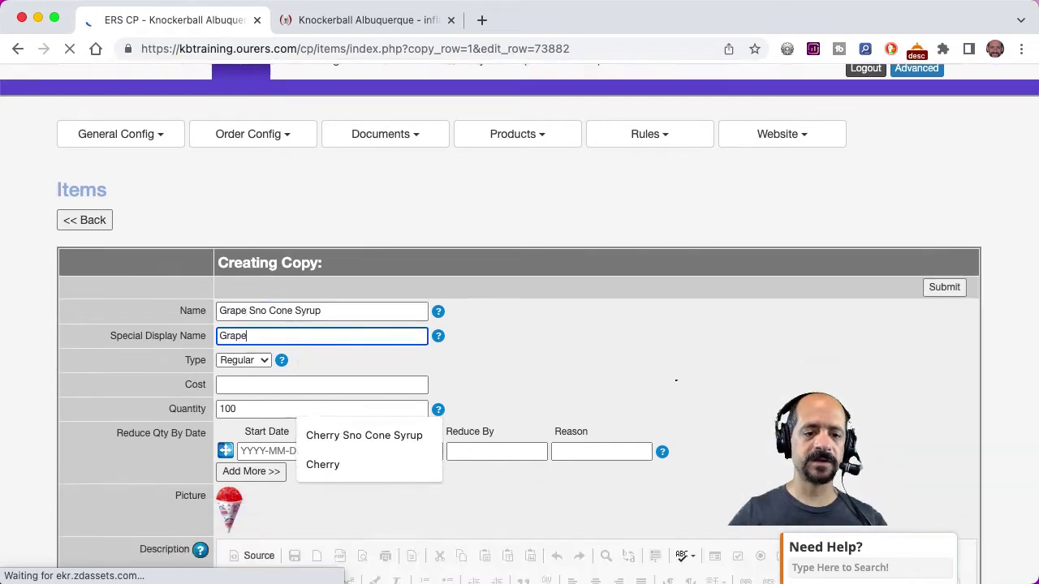
{"action": "left_click", "coordinate": [231, 446]}
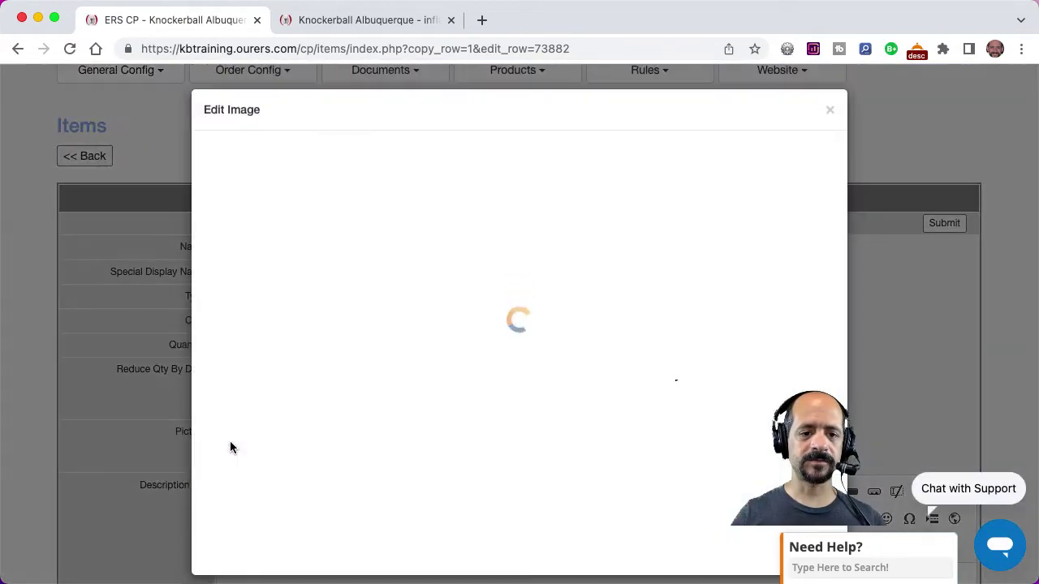
{"action": "left_click", "coordinate": [250, 161]}
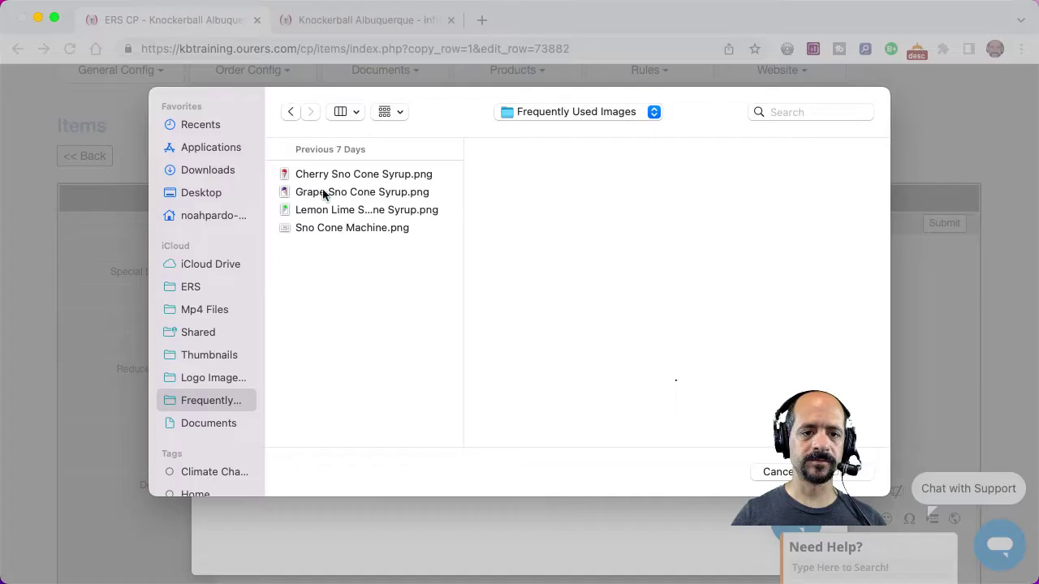
{"action": "left_click", "coordinate": [324, 192]}
{"action": "key", "text": "Return"}
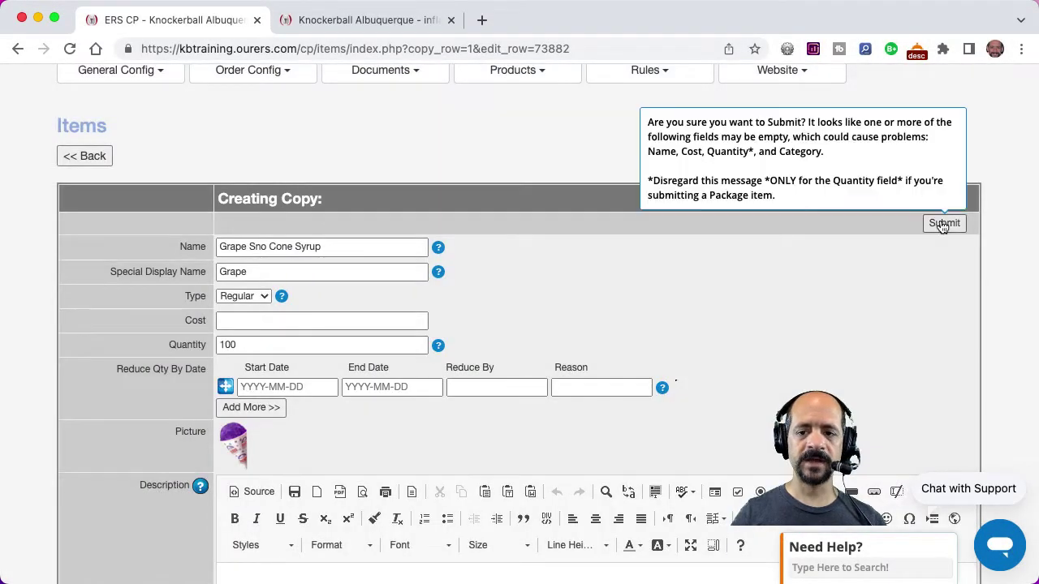
{"action": "left_click", "coordinate": [944, 223]}
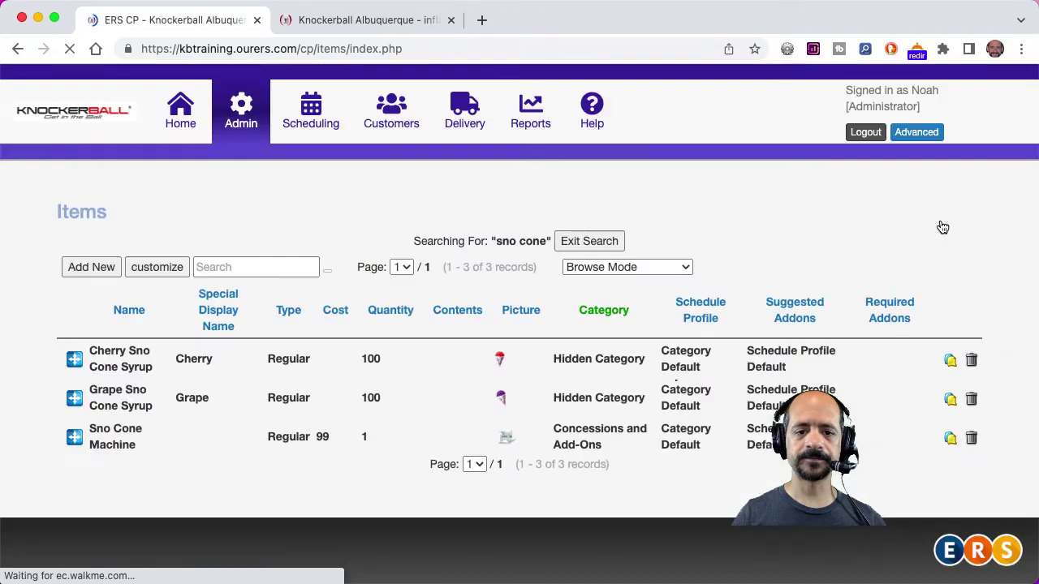
Copy the Grape Sno Cone Syrup item, naming the copy Lemon Lime Sno Cone Syrup with special display name Lemon Lime
{"action": "left_click", "coordinate": [951, 443]}
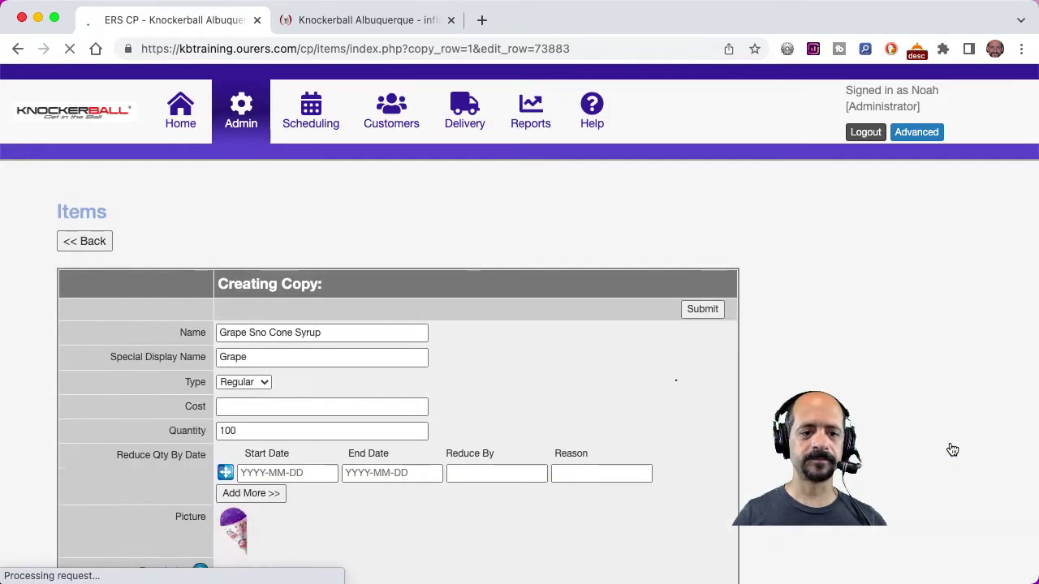
{"action": "double_click", "coordinate": [234, 374]}
{"action": "type", "text": "Lemon Lime"}
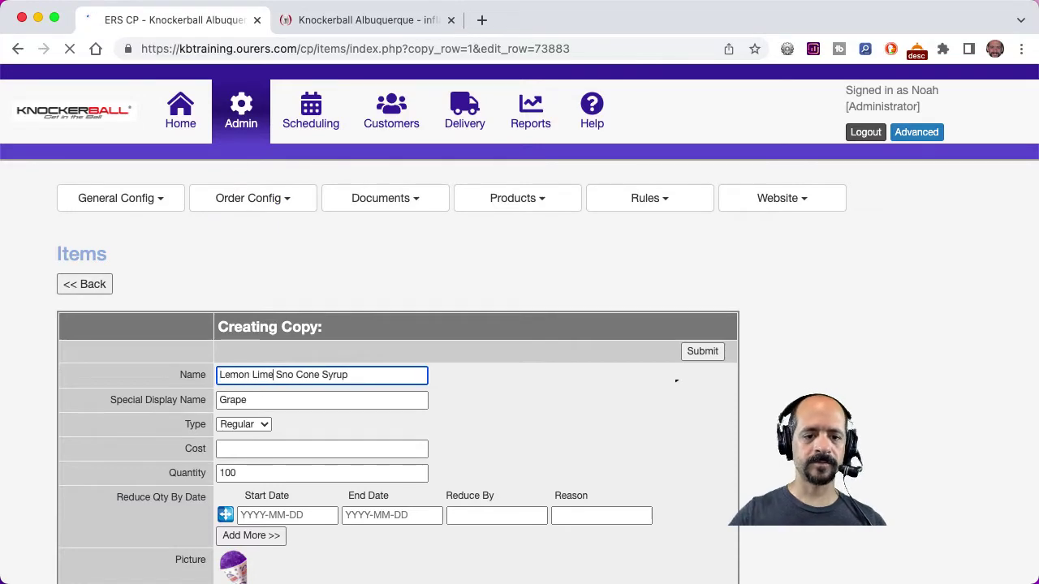
{"action": "double_click", "coordinate": [234, 399]}
{"action": "type", "text": "Lemon Lime"}
Replace the copied item's picture with the Lemon Lime Sno Cone Syrup PNG image and submit the item
{"action": "scroll", "coordinate": [235, 398], "scroll_direction": "down", "scroll_amount": 3}
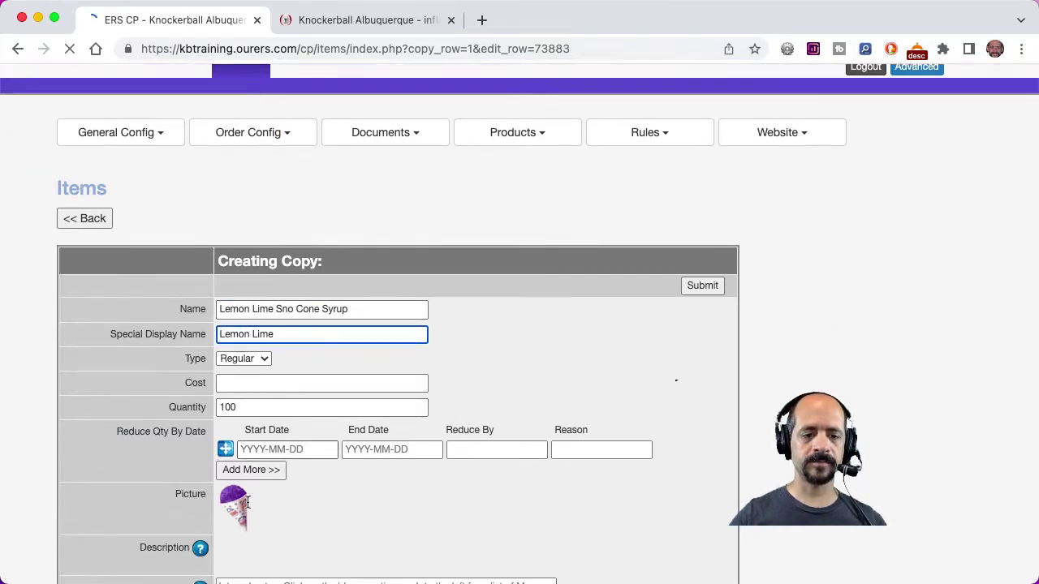
{"action": "left_click", "coordinate": [235, 402]}
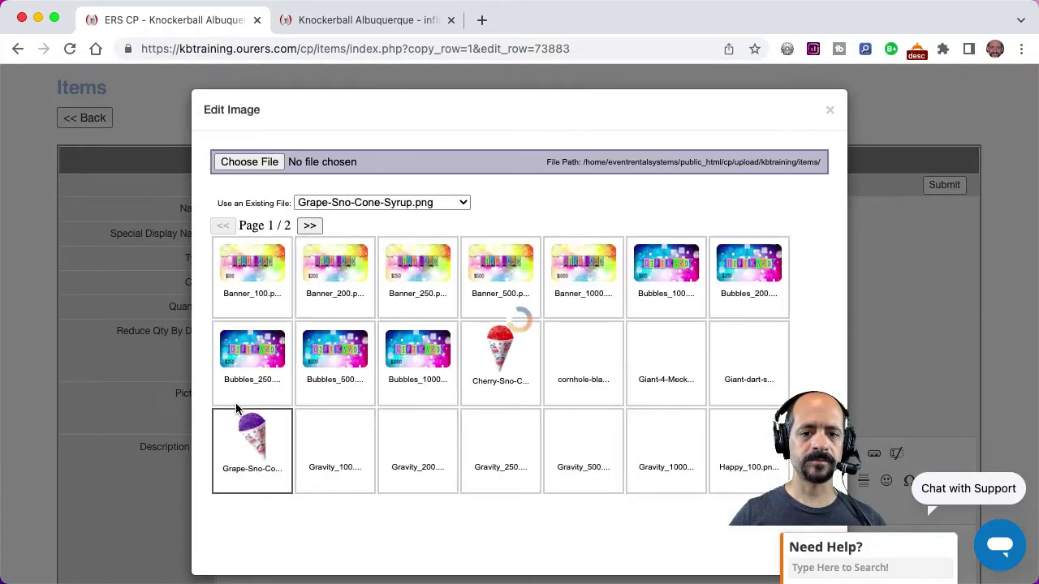
{"action": "left_click", "coordinate": [244, 164]}
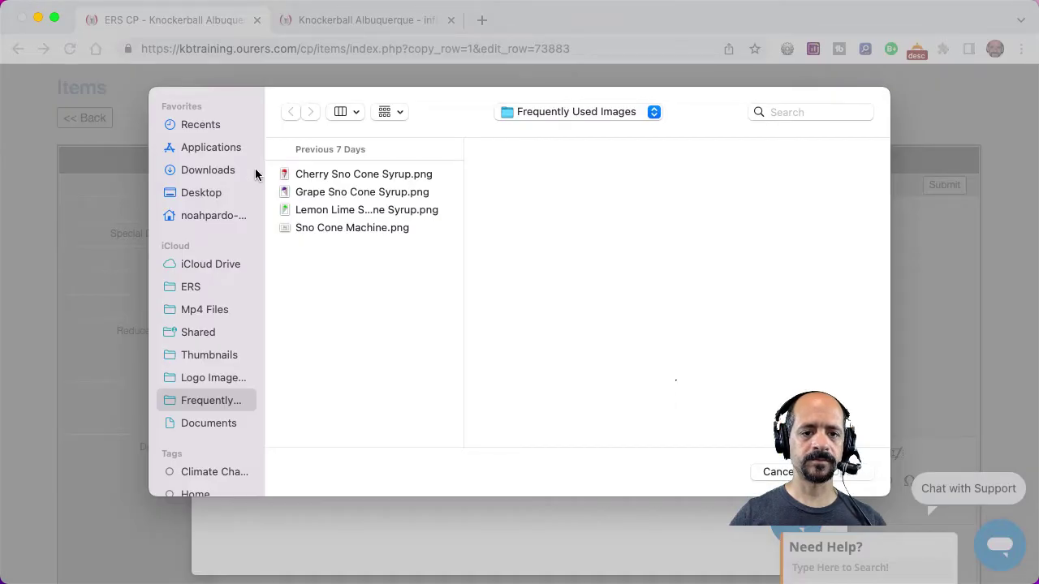
{"action": "left_click", "coordinate": [319, 211]}
{"action": "left_click", "coordinate": [846, 475]}
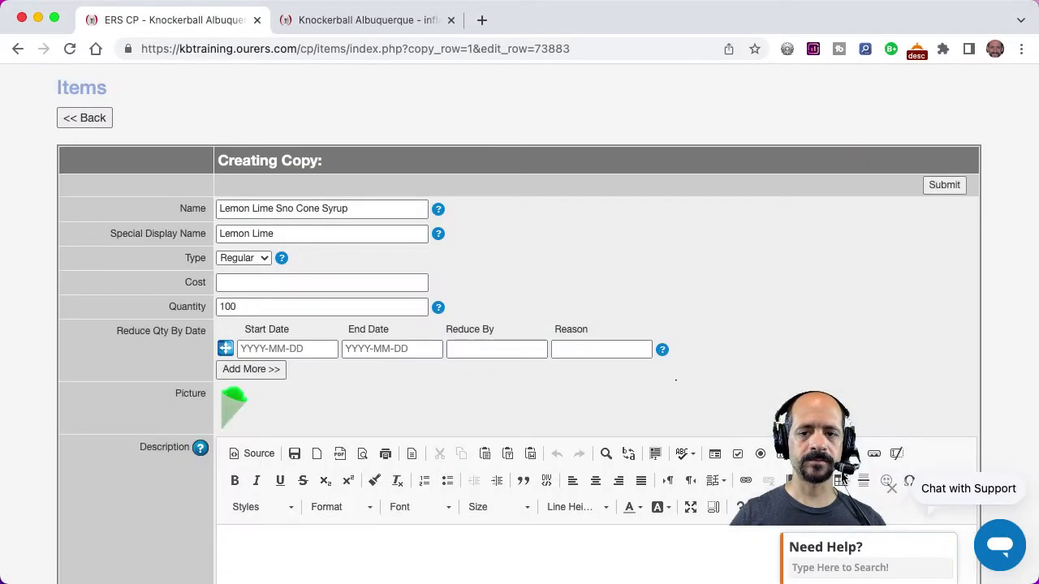
{"action": "left_click", "coordinate": [945, 186]}
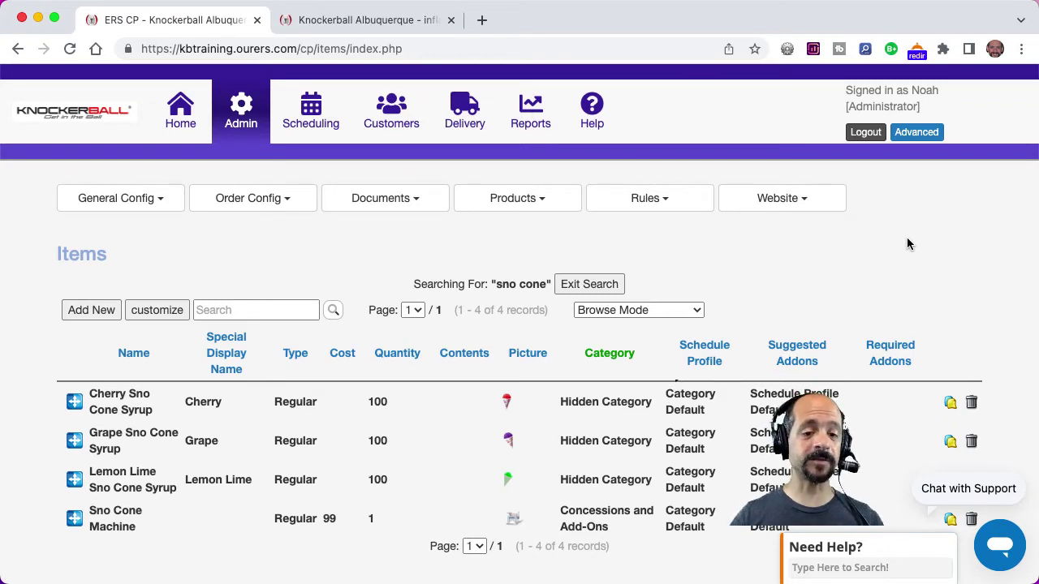
Create a new add-on named Sno Cone Free Flavor Choice with the description "Choose your free syrup flavor!"
{"action": "left_click", "coordinate": [538, 204]}
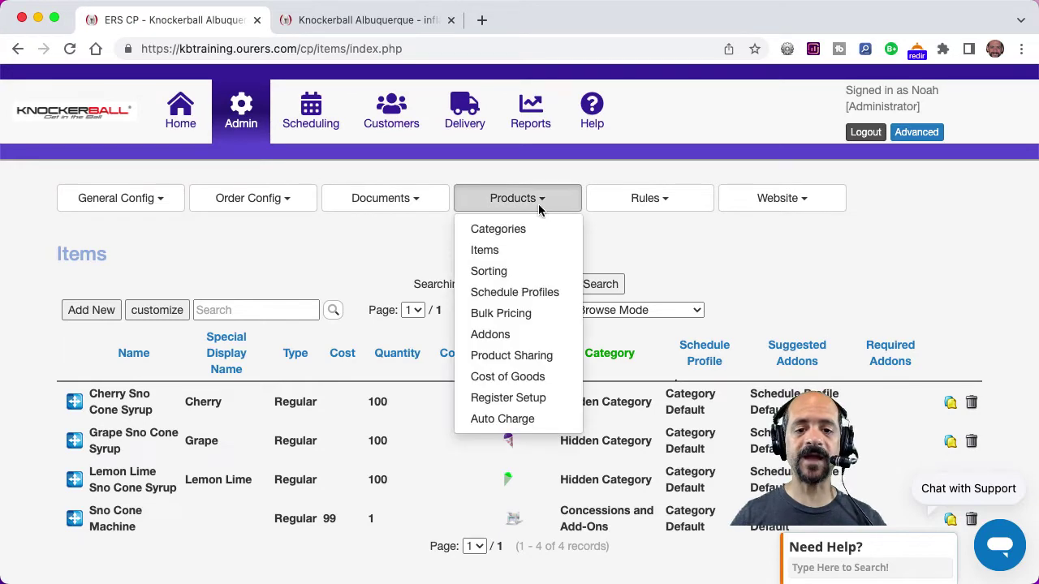
{"action": "left_click", "coordinate": [518, 334]}
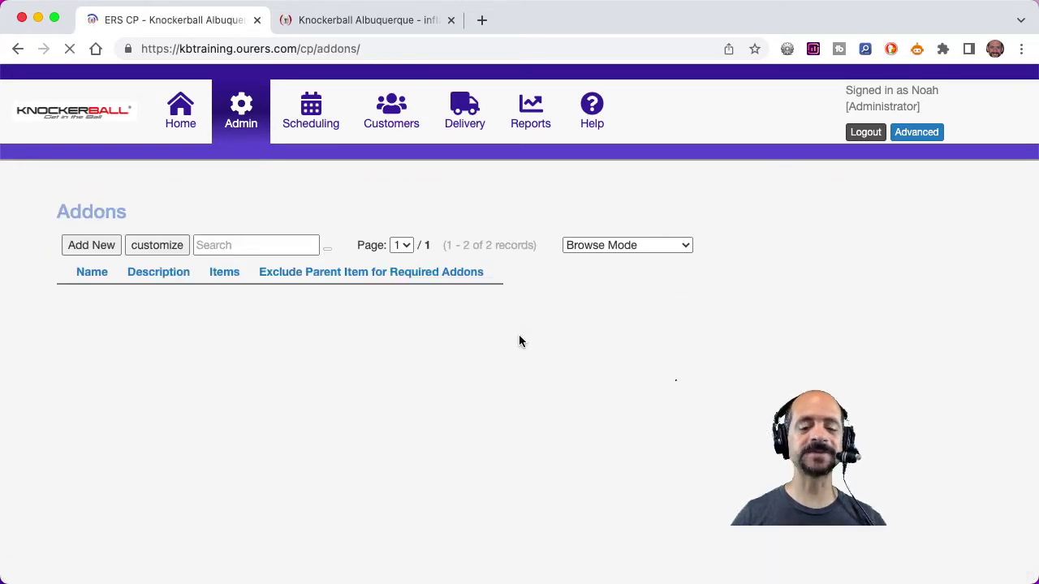
{"action": "left_click", "coordinate": [91, 291]}
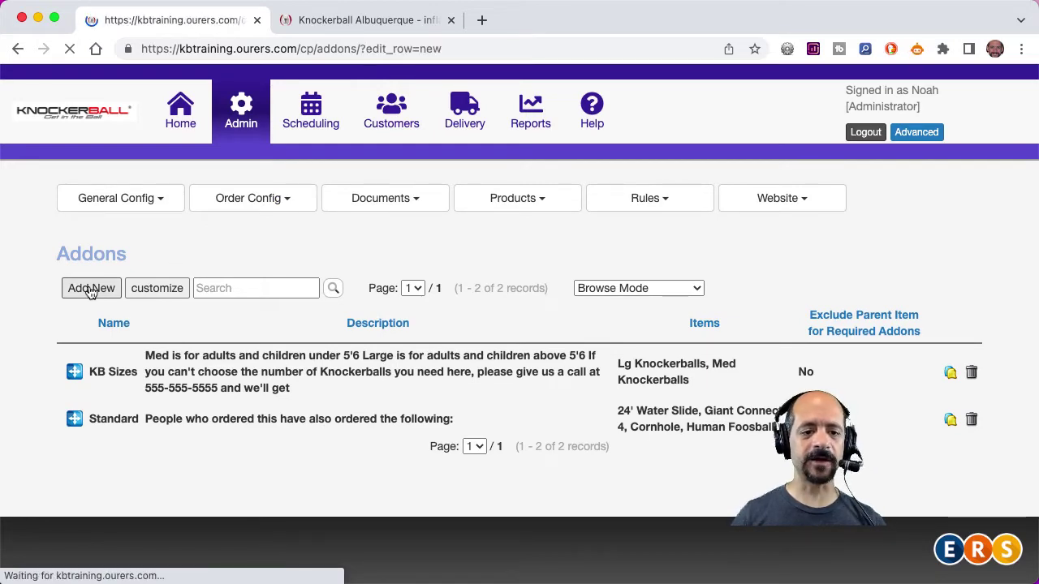
{"action": "left_click", "coordinate": [279, 347]}
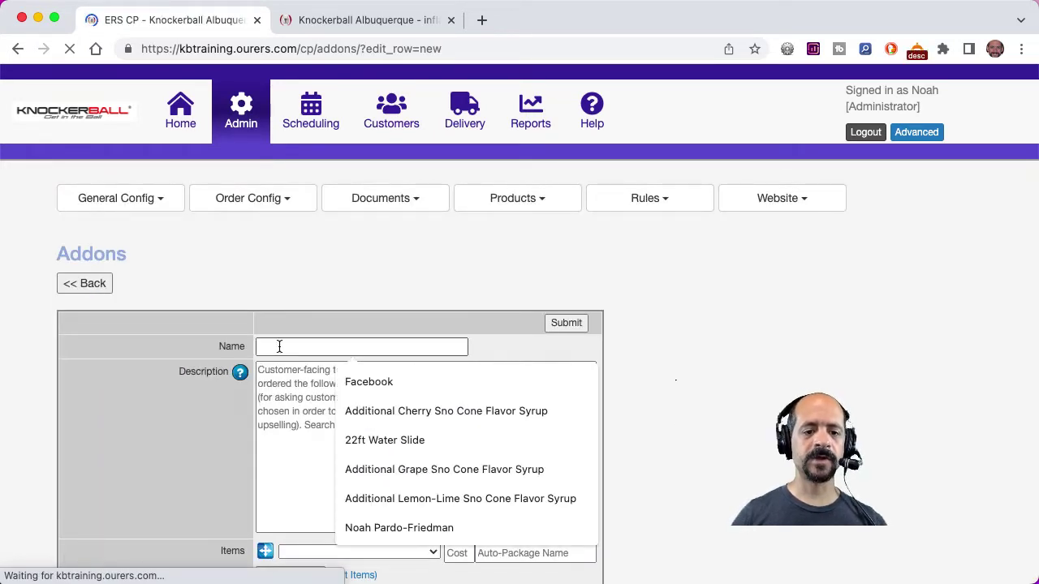
{"action": "type", "text": "Sno"}
{"action": "left_click", "coordinate": [415, 384]}
{"action": "left_click", "coordinate": [416, 385]}
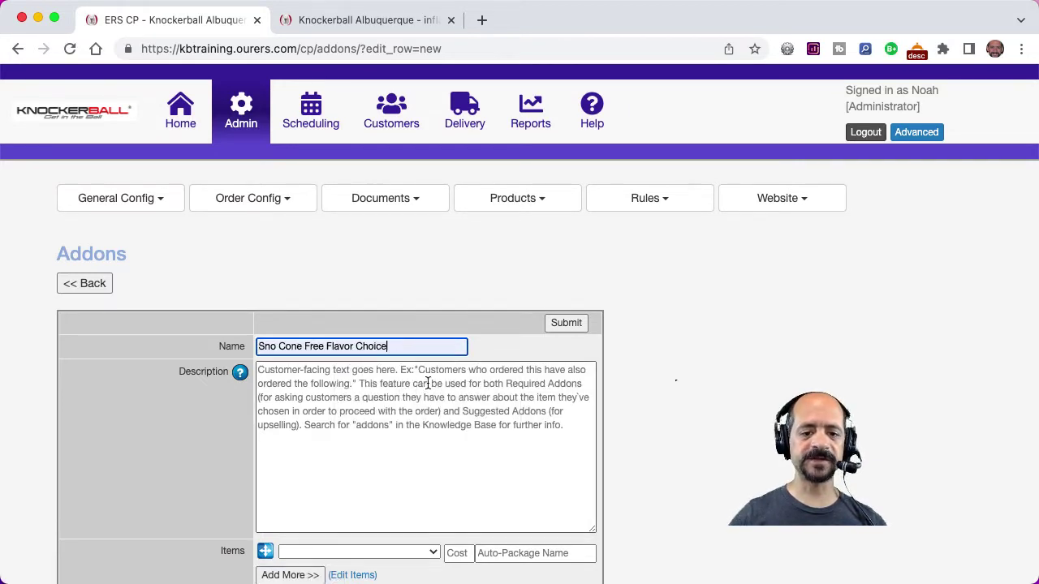
{"action": "type", "text": "Choose "}
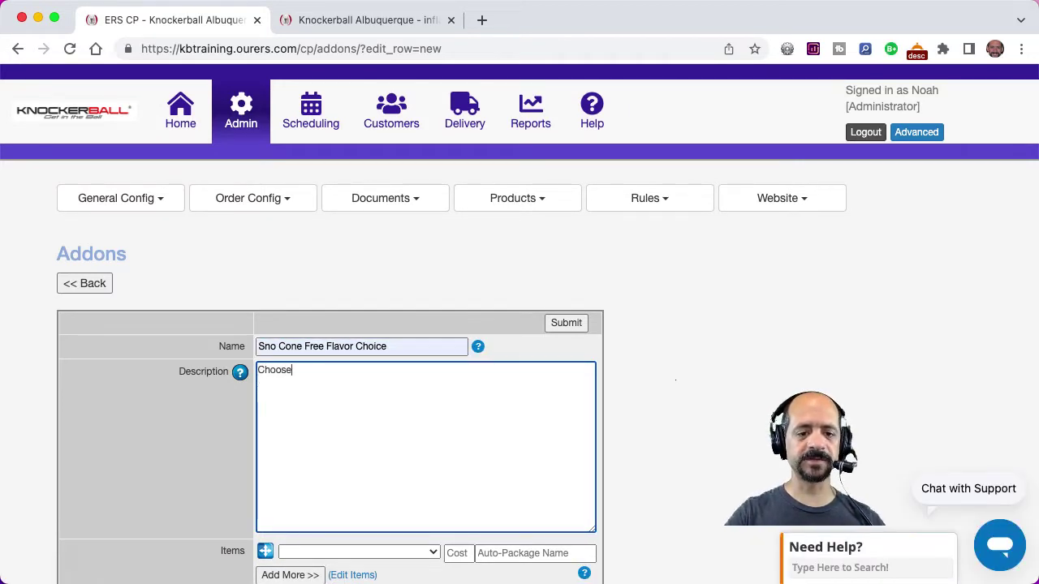
{"action": "type", "text": "your free syrup"}
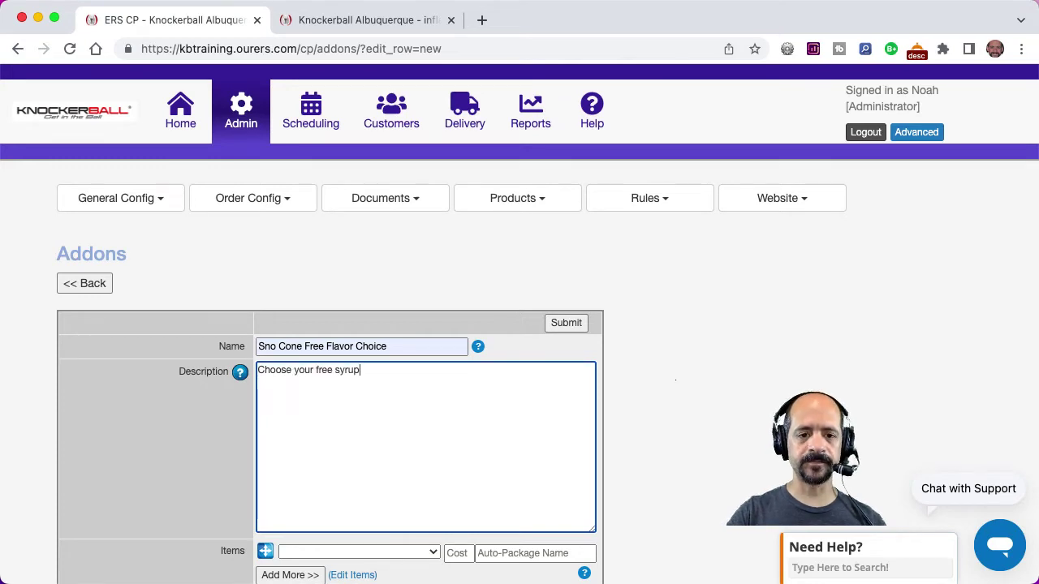
Add Cherry, Grape and Lemon Lime Sno Cone Syrup as the add-on's three items and submit it
{"action": "scroll", "coordinate": [410, 382], "scroll_direction": "down", "scroll_amount": 3}
{"action": "left_click", "coordinate": [313, 399]}
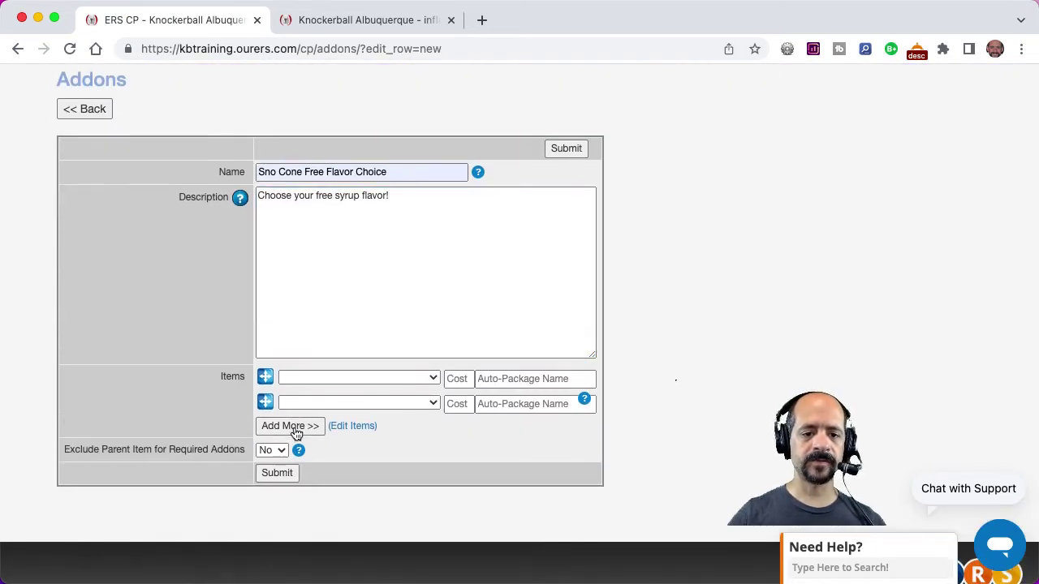
{"action": "left_click", "coordinate": [300, 426]}
{"action": "left_click", "coordinate": [323, 377]}
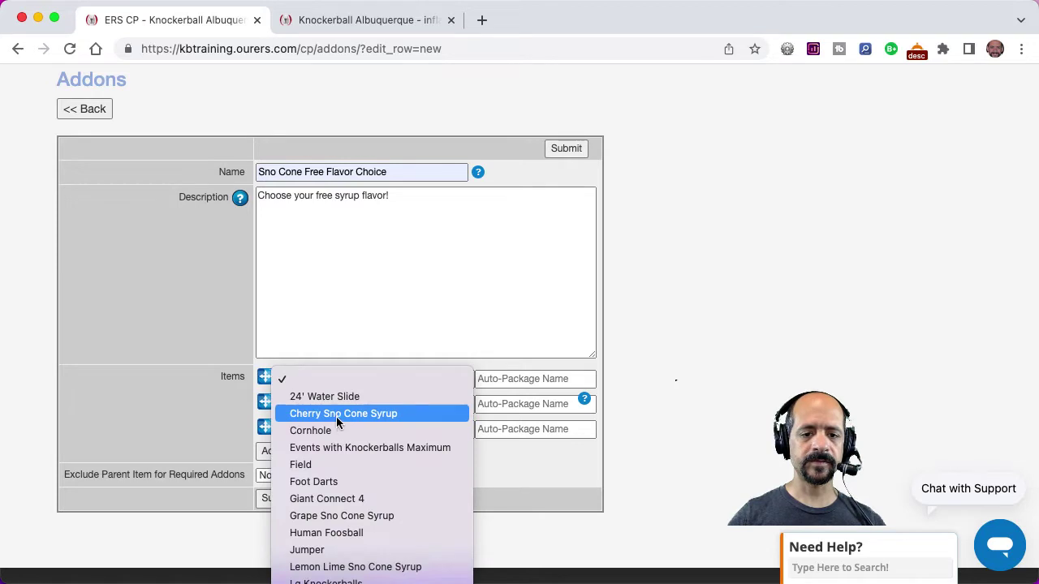
{"action": "left_click", "coordinate": [336, 417]}
{"action": "left_click", "coordinate": [332, 405]}
{"action": "left_click", "coordinate": [332, 541]}
{"action": "left_click", "coordinate": [341, 430]}
{"action": "left_click", "coordinate": [309, 557]}
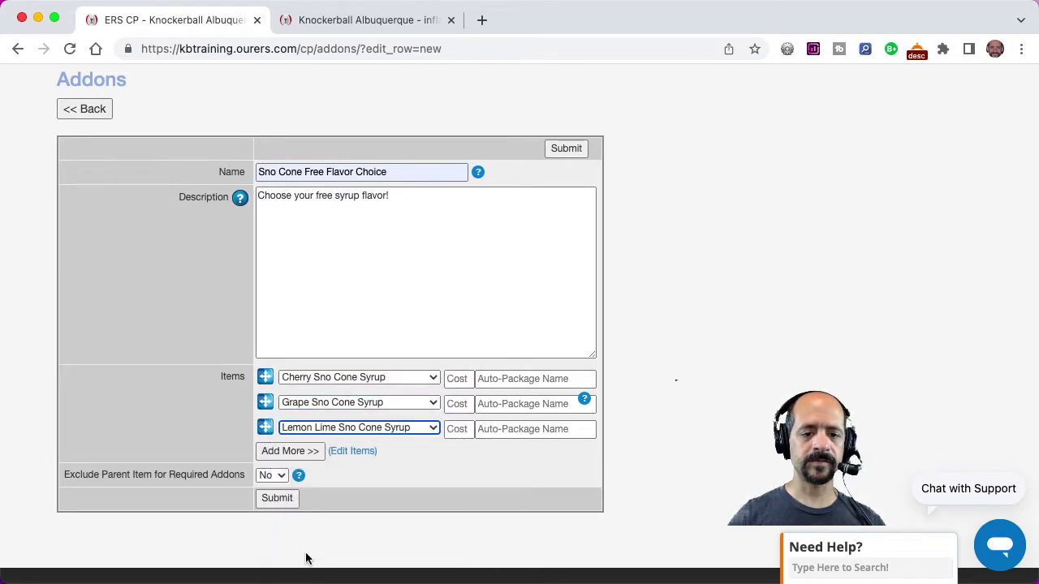
{"action": "left_click", "coordinate": [276, 499]}
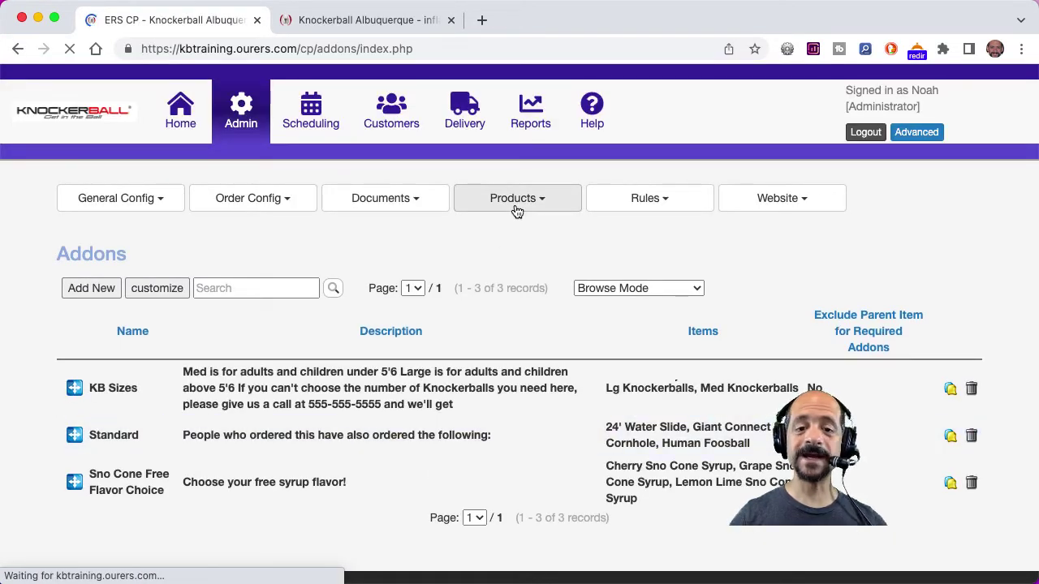
Set Sno Cone Free Flavor Choice with quantity 1 as the Sno Cone Machine item's required add-on and submit
{"action": "left_click", "coordinate": [521, 208]}
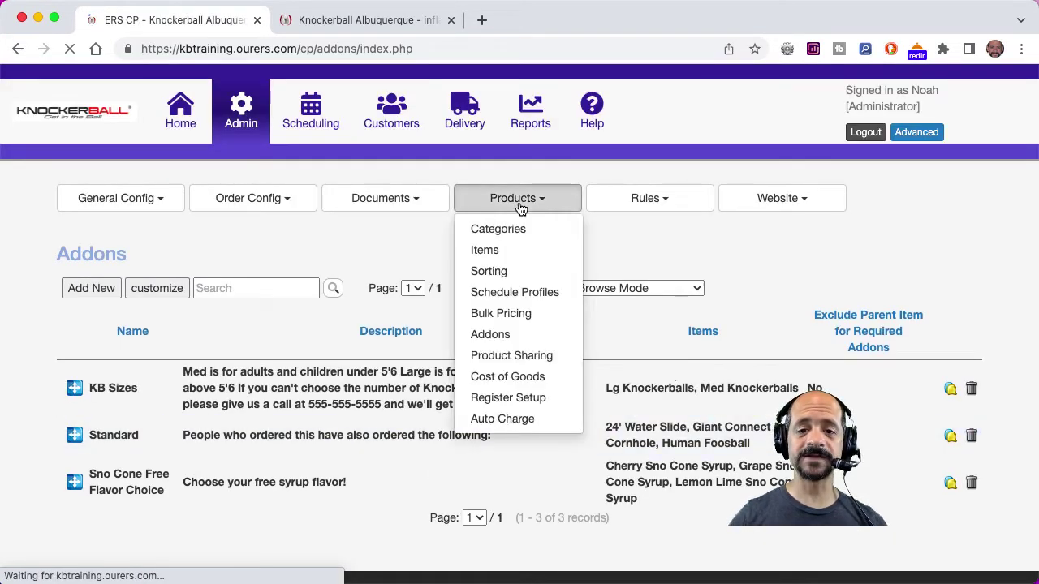
{"action": "left_click", "coordinate": [512, 254]}
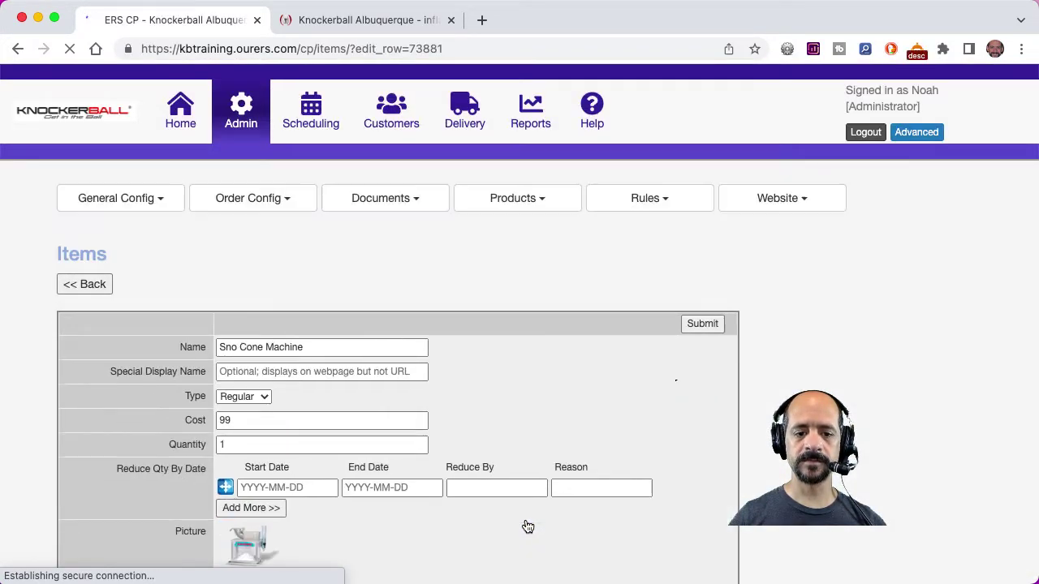
{"action": "scroll", "coordinate": [528, 528], "scroll_direction": "down", "scroll_amount": 4}
{"action": "scroll", "coordinate": [527, 528], "scroll_direction": "down", "scroll_amount": 9}
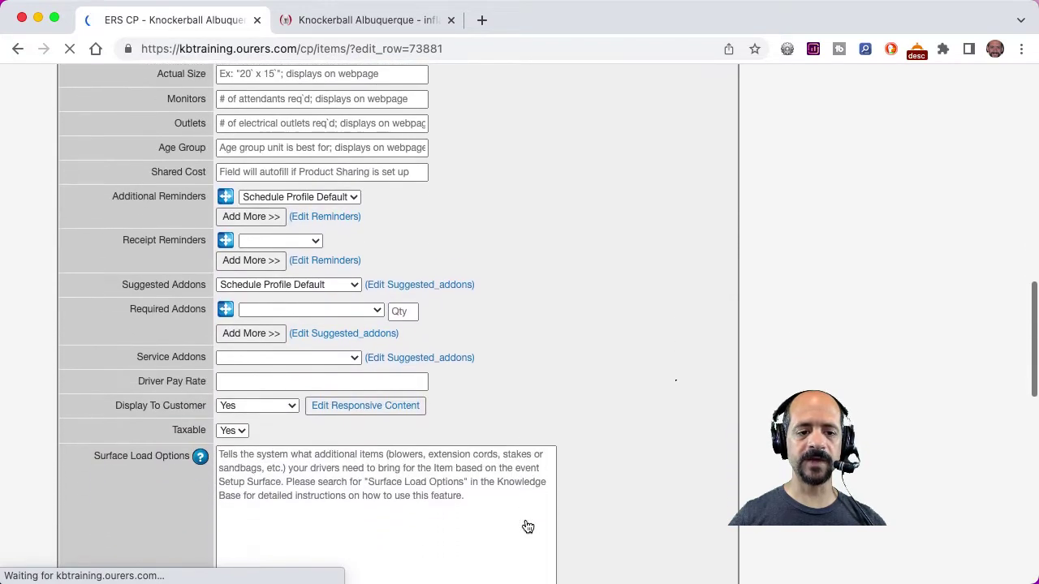
{"action": "scroll", "coordinate": [495, 471], "scroll_direction": "up", "scroll_amount": 1}
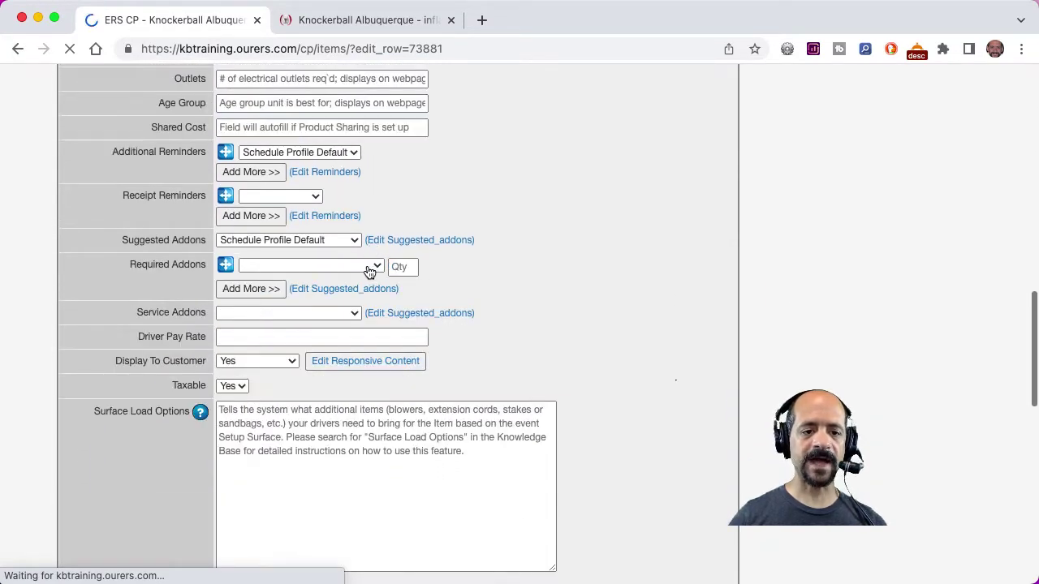
{"action": "left_click", "coordinate": [359, 267]}
{"action": "left_click", "coordinate": [350, 304]}
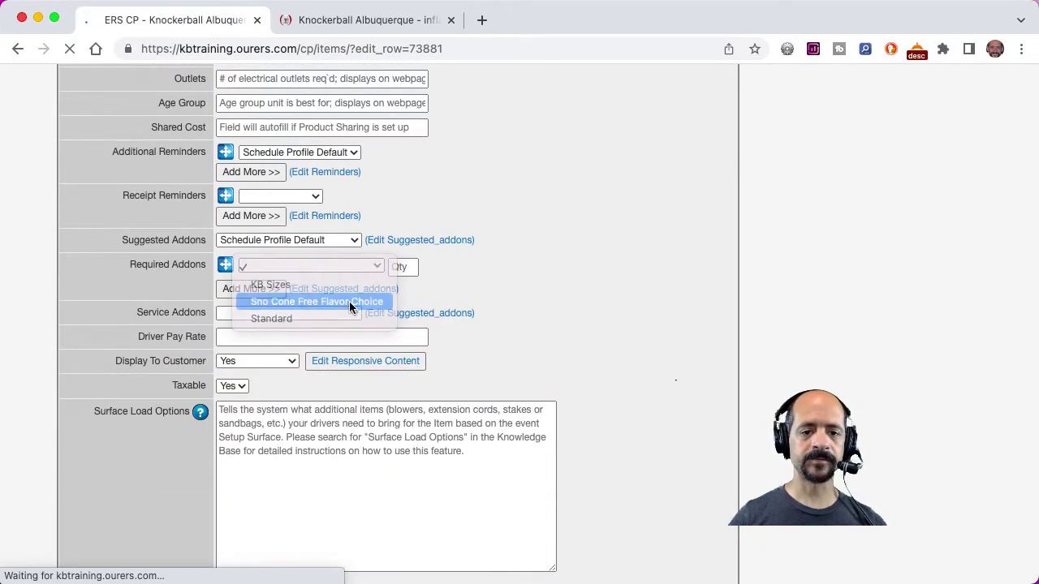
{"action": "left_click", "coordinate": [401, 267]}
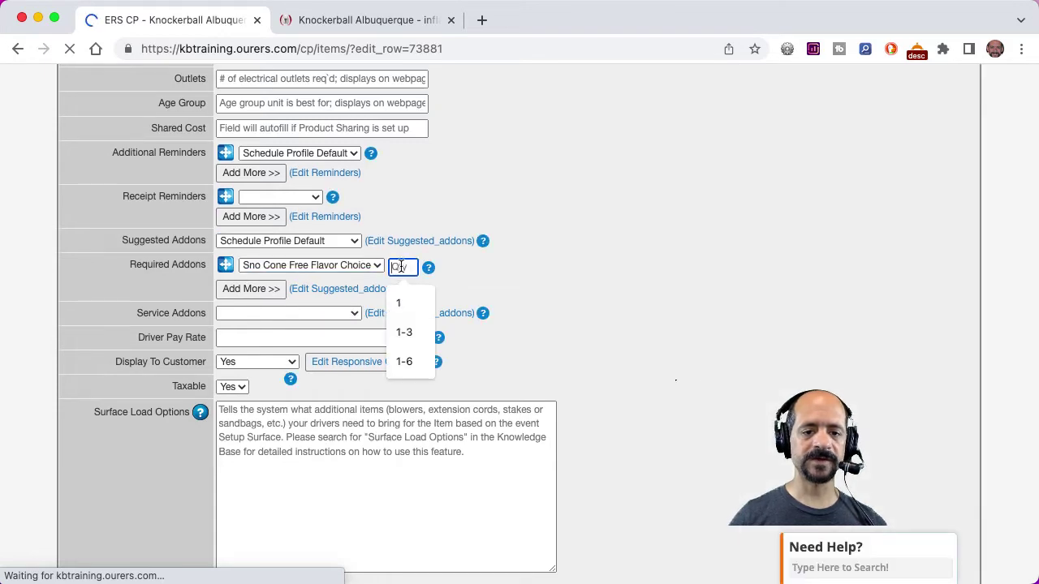
{"action": "type", "text": "1"}
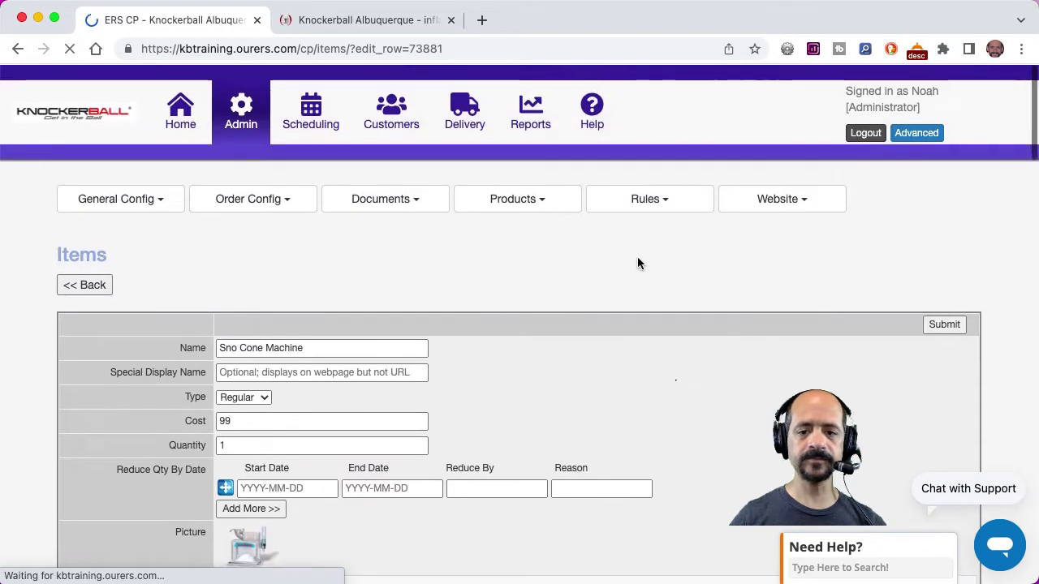
{"action": "left_click", "coordinate": [939, 327]}
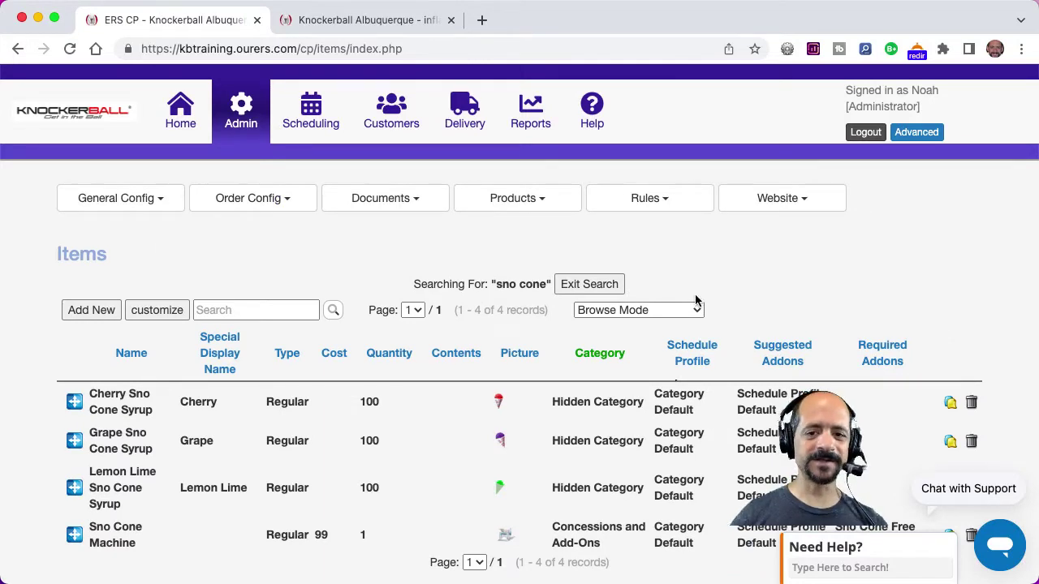
Open the add-ons list and check the suggested add-ons offered in the storefront cart, returning to the control panel
{"action": "left_click", "coordinate": [551, 203]}
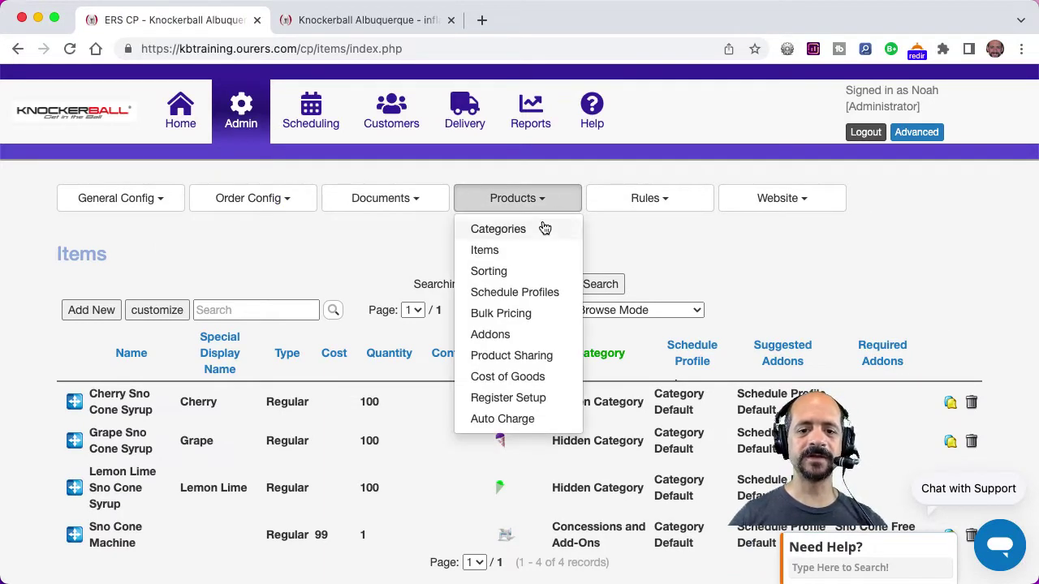
{"action": "left_click", "coordinate": [522, 341]}
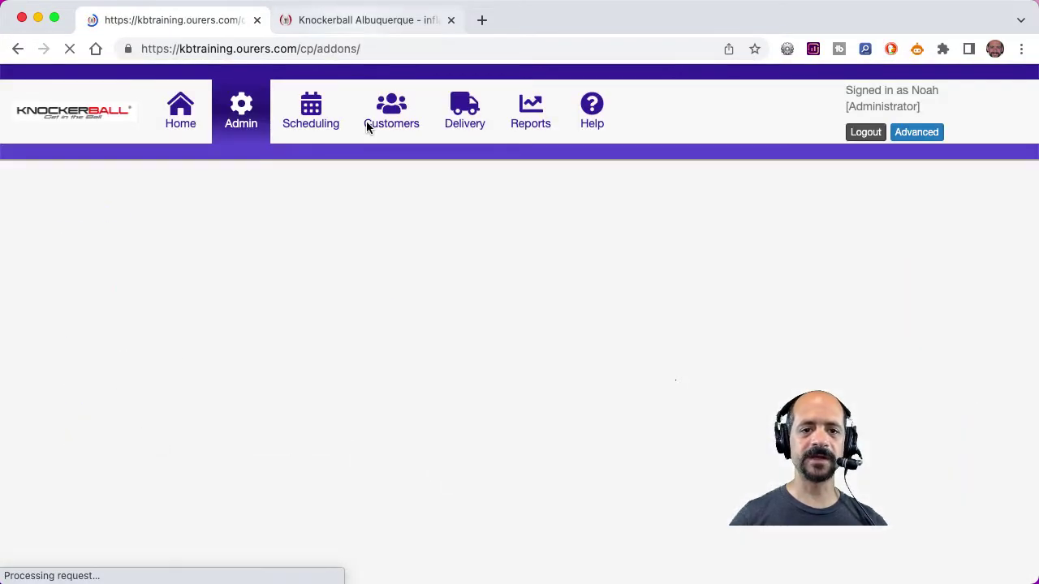
{"action": "left_click", "coordinate": [353, 20]}
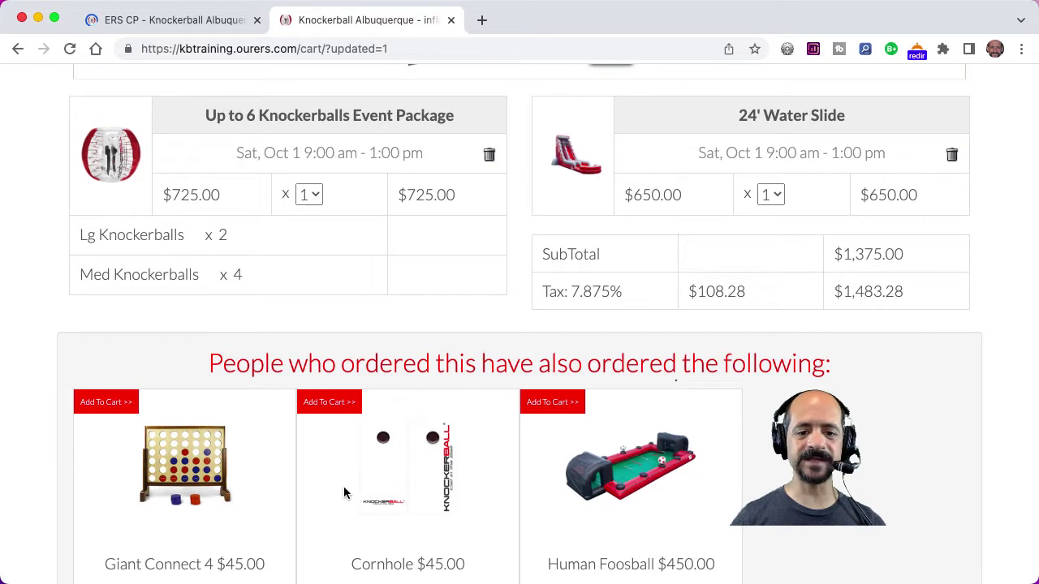
{"action": "left_click", "coordinate": [188, 20]}
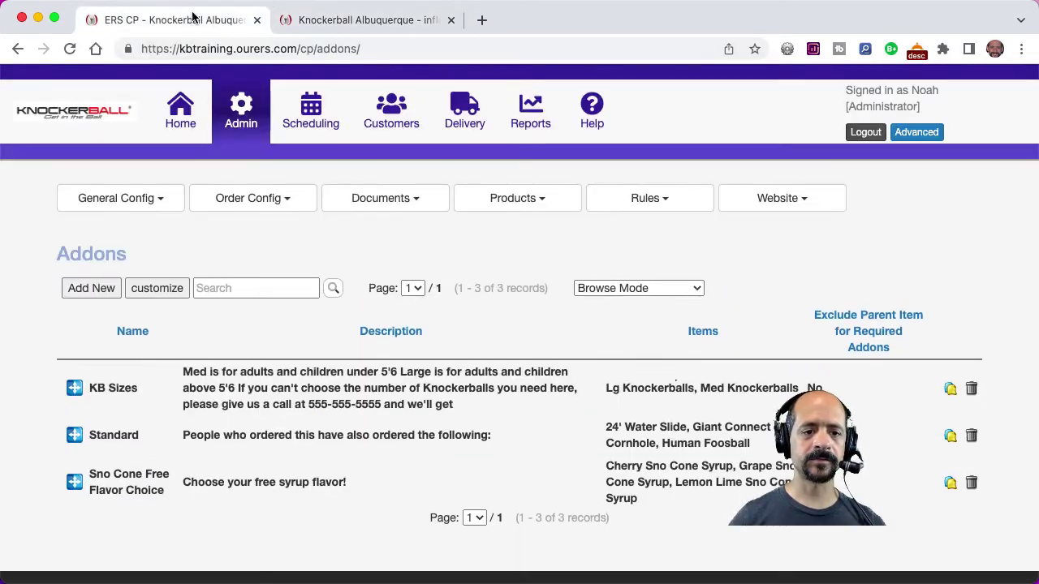
Add Sno Cone Machine to the Standard add-on's items, directly below 24' Water Slide, and submit the add-on
{"action": "left_click", "coordinate": [656, 439]}
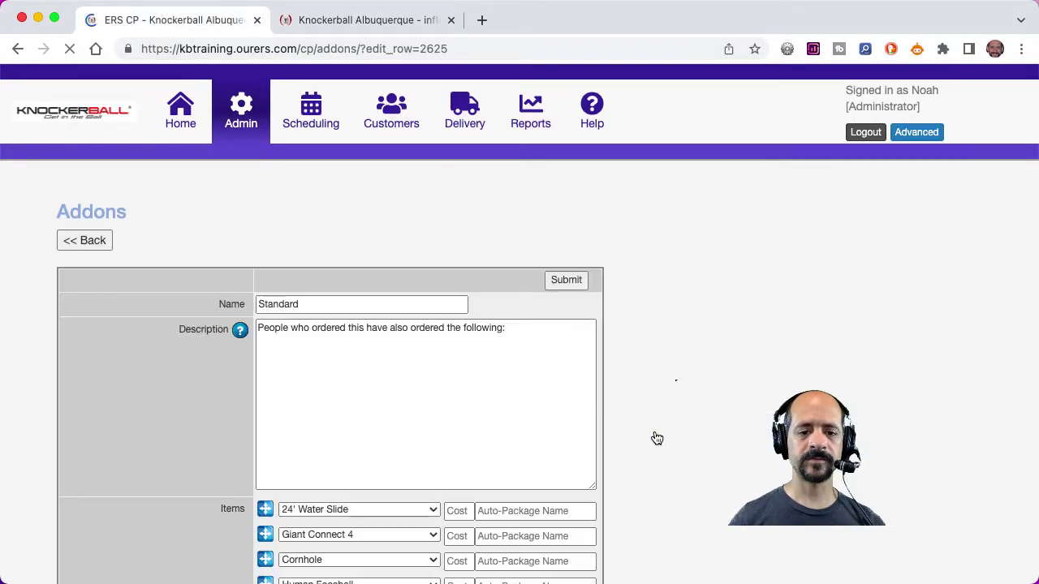
{"action": "scroll", "coordinate": [657, 438], "scroll_direction": "down", "scroll_amount": 3}
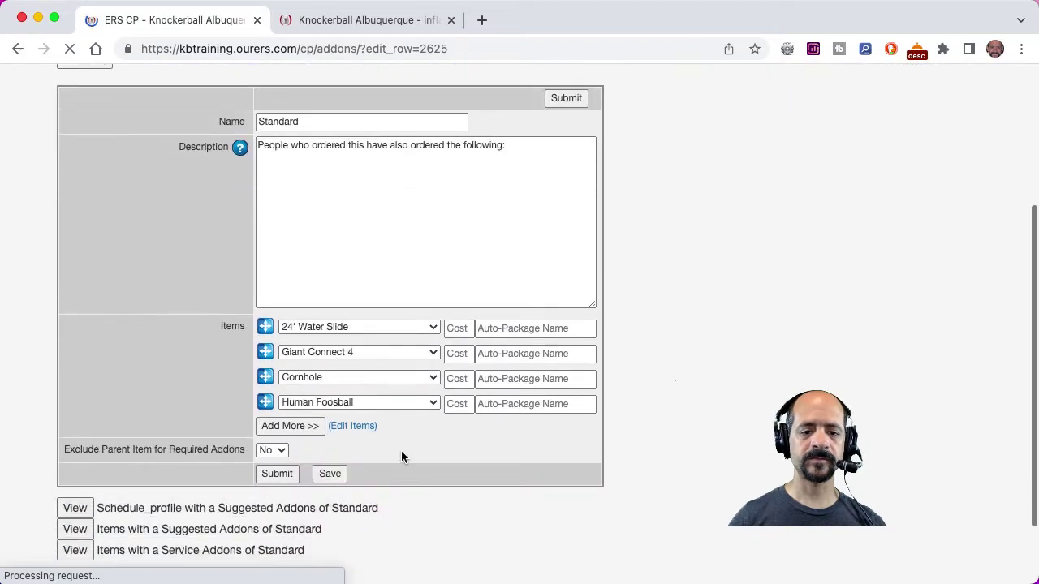
{"action": "left_click", "coordinate": [306, 426]}
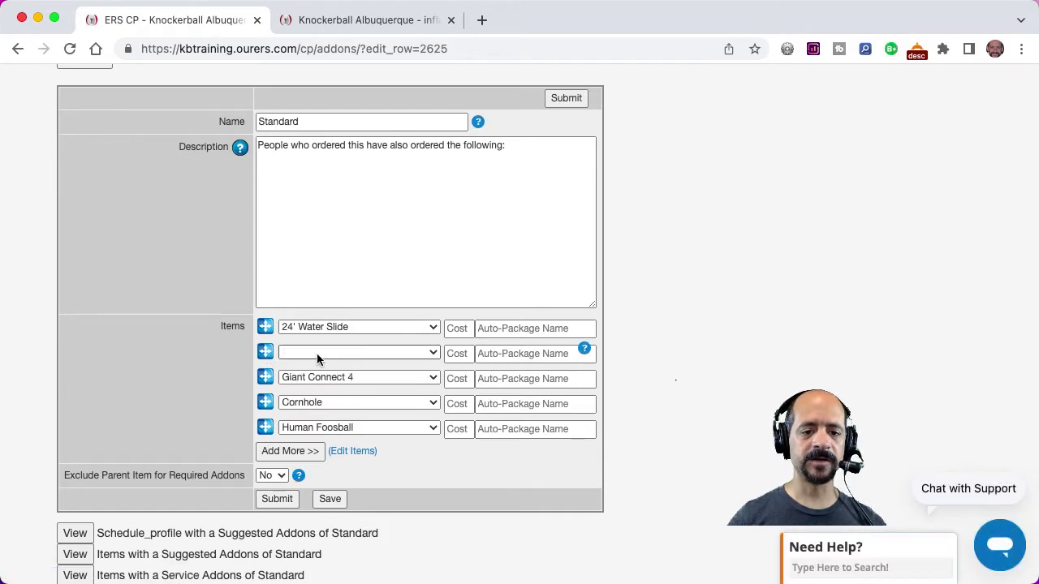
{"action": "left_click", "coordinate": [318, 357]}
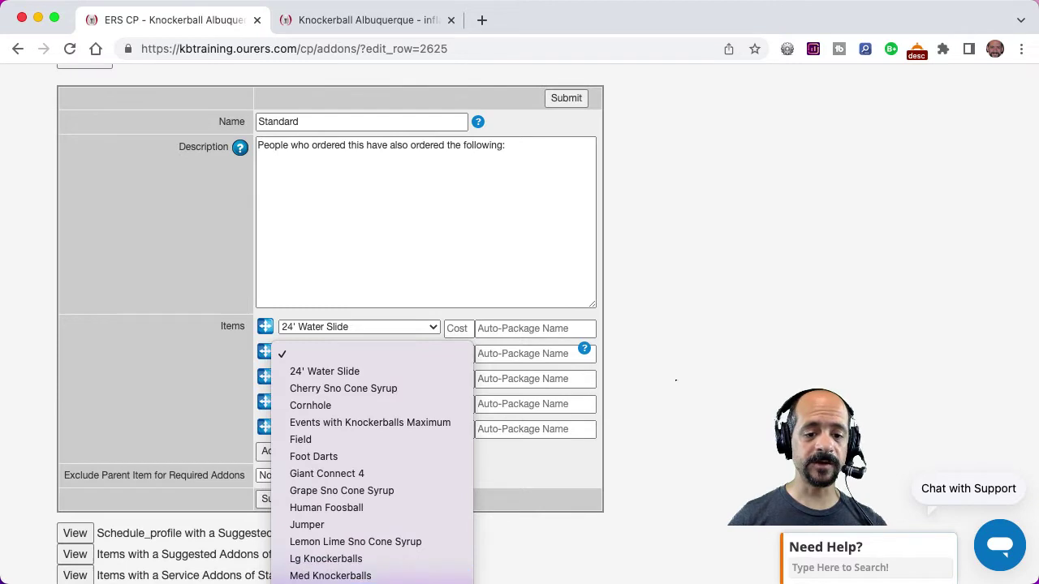
{"action": "left_click", "coordinate": [349, 578]}
{"action": "left_click", "coordinate": [276, 498]}
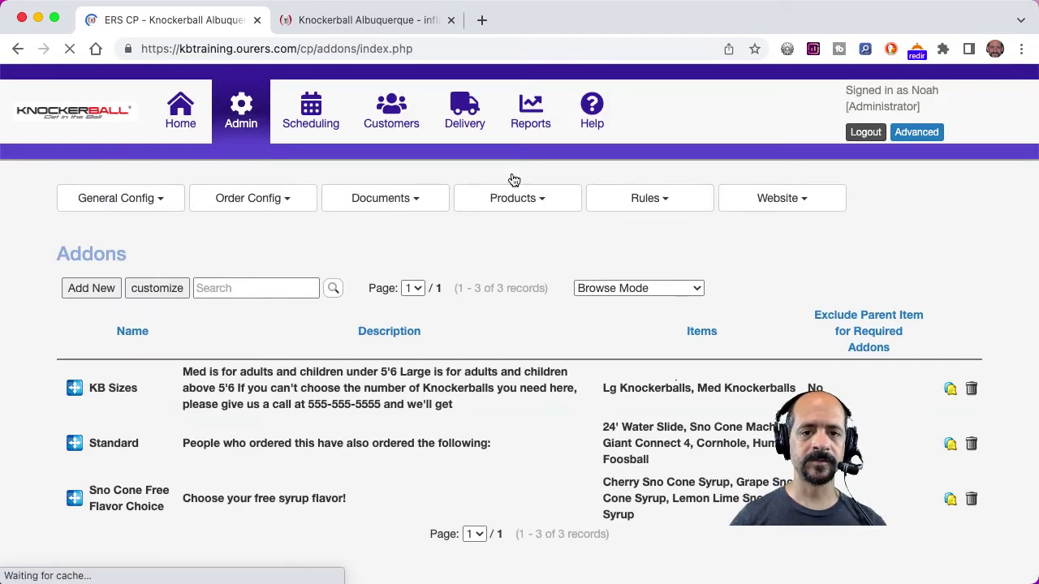
Reload the storefront cart and compare its suggested add-ons with the Standard add-on's items in the control panel
{"action": "left_click", "coordinate": [365, 21]}
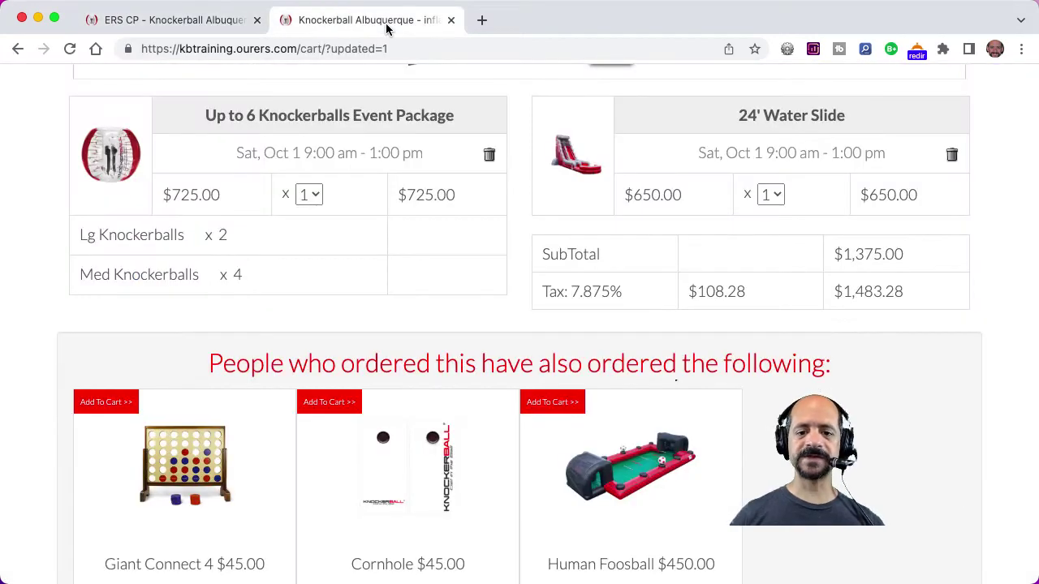
{"action": "left_click", "coordinate": [71, 51]}
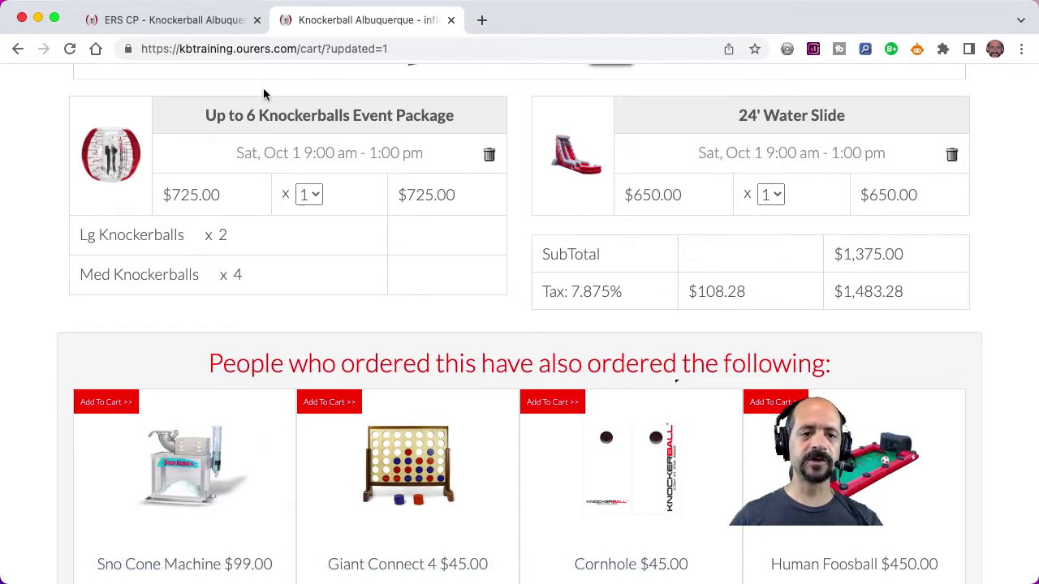
{"action": "left_click", "coordinate": [190, 26]}
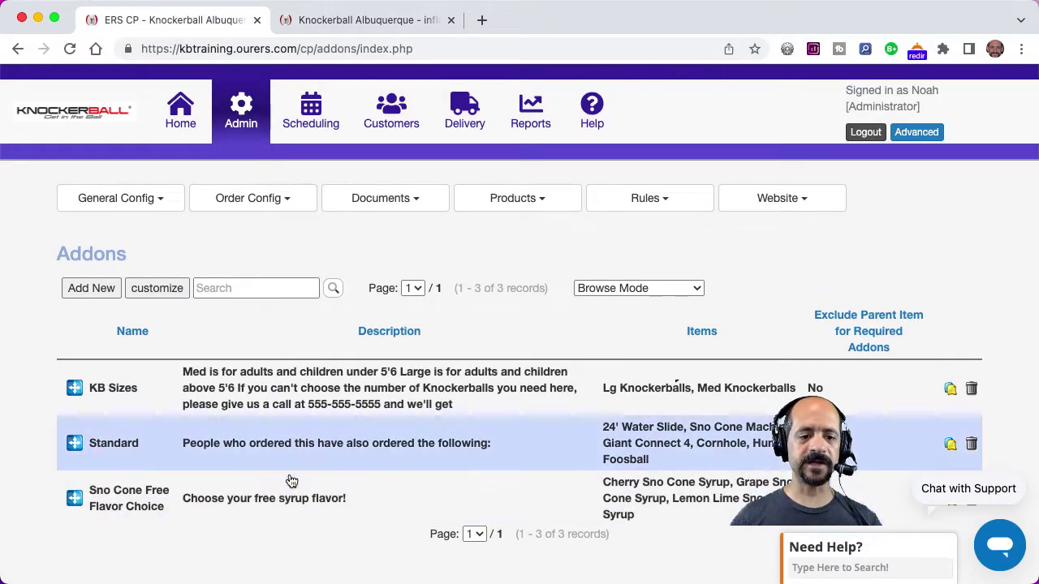
{"action": "left_click", "coordinate": [375, 19]}
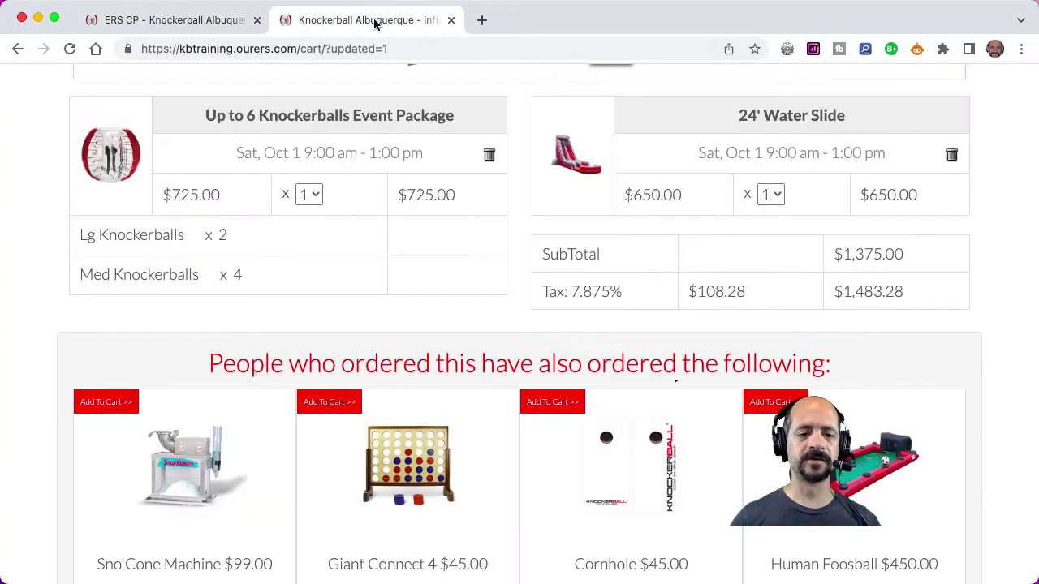
Add the suggested Sno Cone Machine to the storefront cart and view its free syrup flavor choices
{"action": "left_click", "coordinate": [104, 403]}
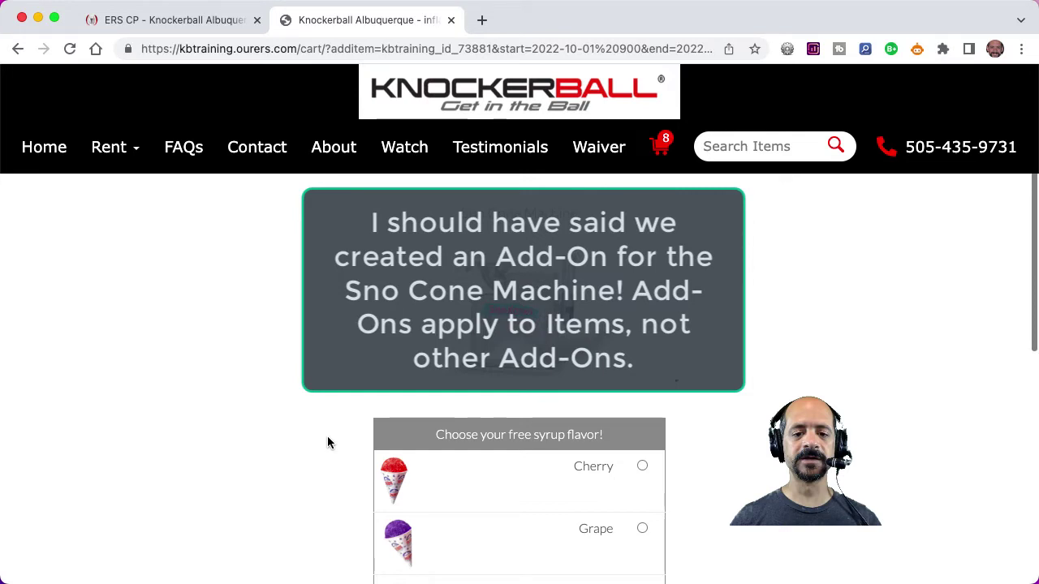
{"action": "scroll", "coordinate": [327, 442], "scroll_direction": "down", "scroll_amount": 4}
{"action": "scroll", "coordinate": [329, 442], "scroll_direction": "down", "scroll_amount": 3}
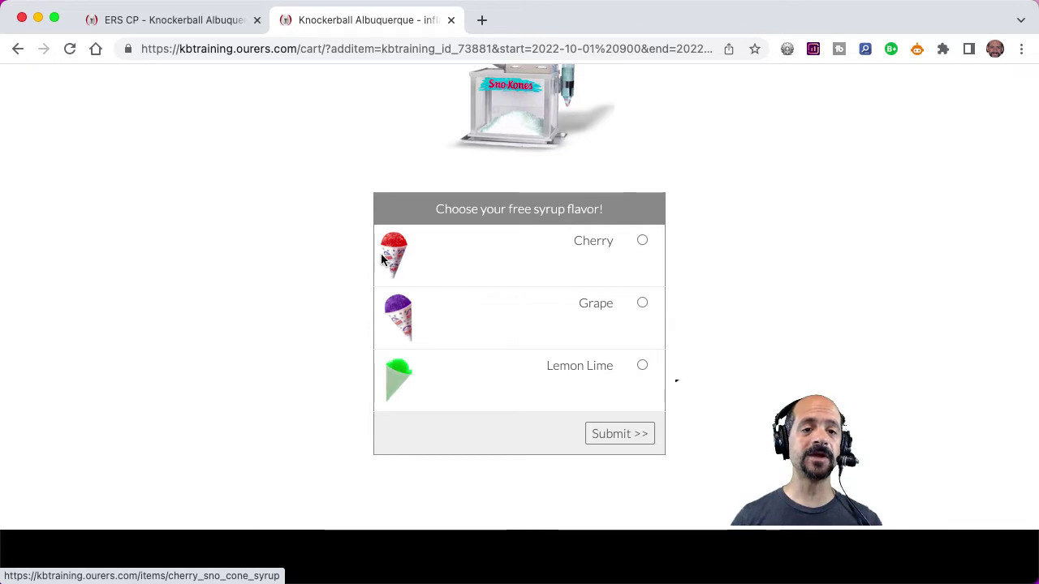
Open Misc Order Settings in the control panel and search for "required" to check the Display Required Addon Pictures setting
{"action": "left_click", "coordinate": [207, 23]}
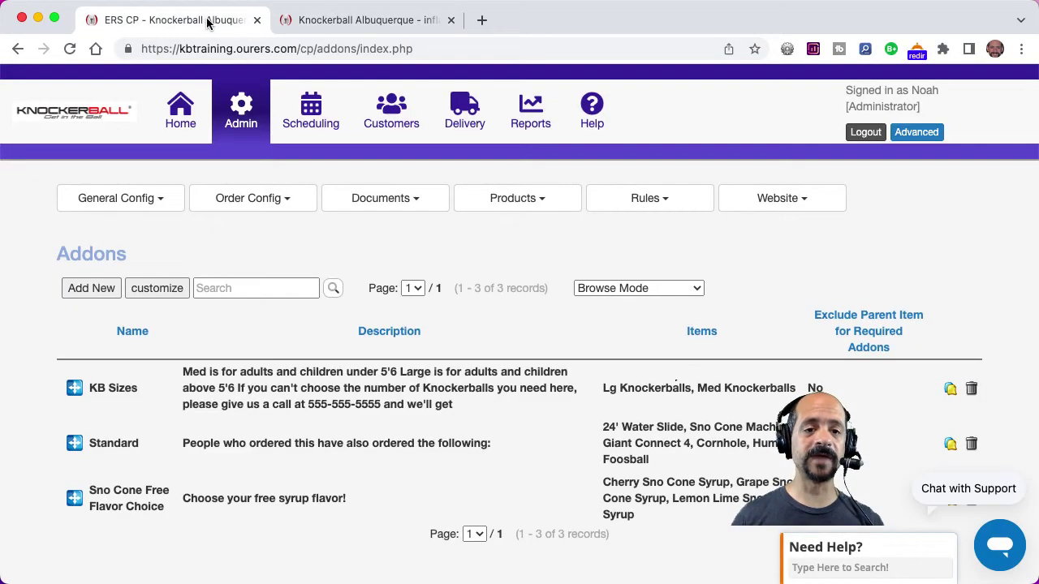
{"action": "left_click", "coordinate": [254, 200]}
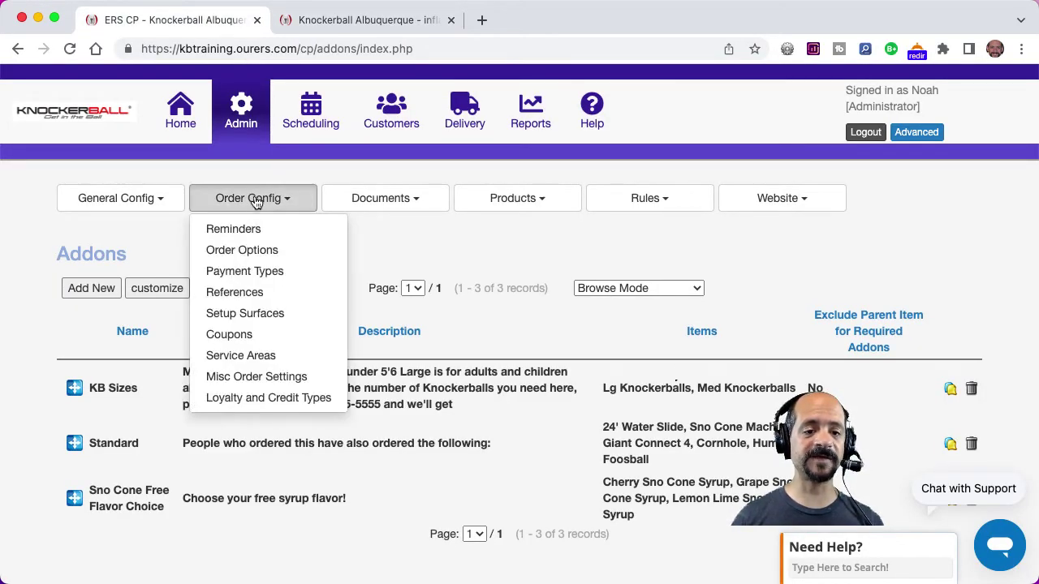
{"action": "left_click", "coordinate": [251, 380]}
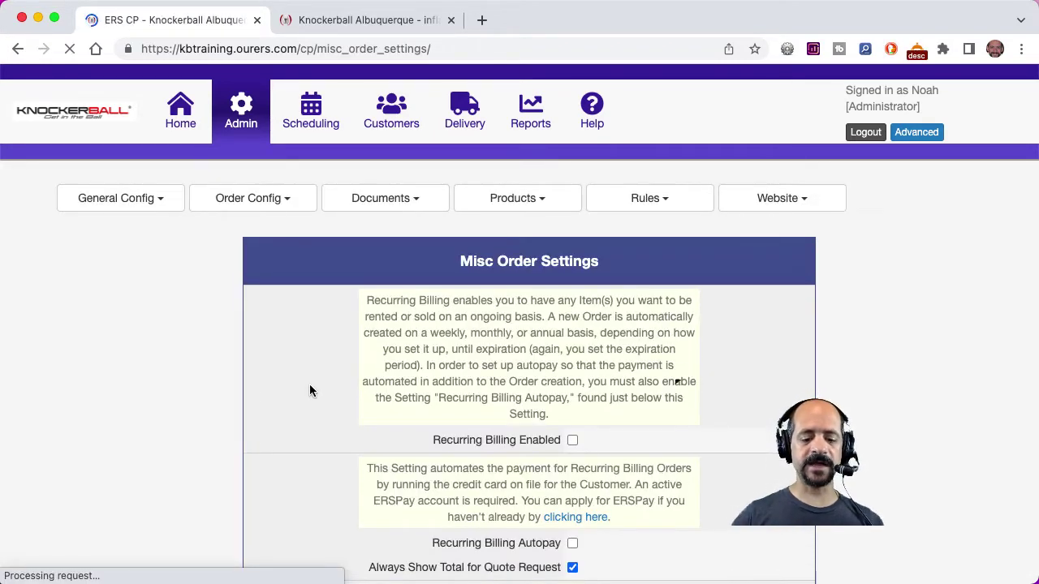
{"action": "key", "text": "super+f"}
{"action": "type", "text": "required"}
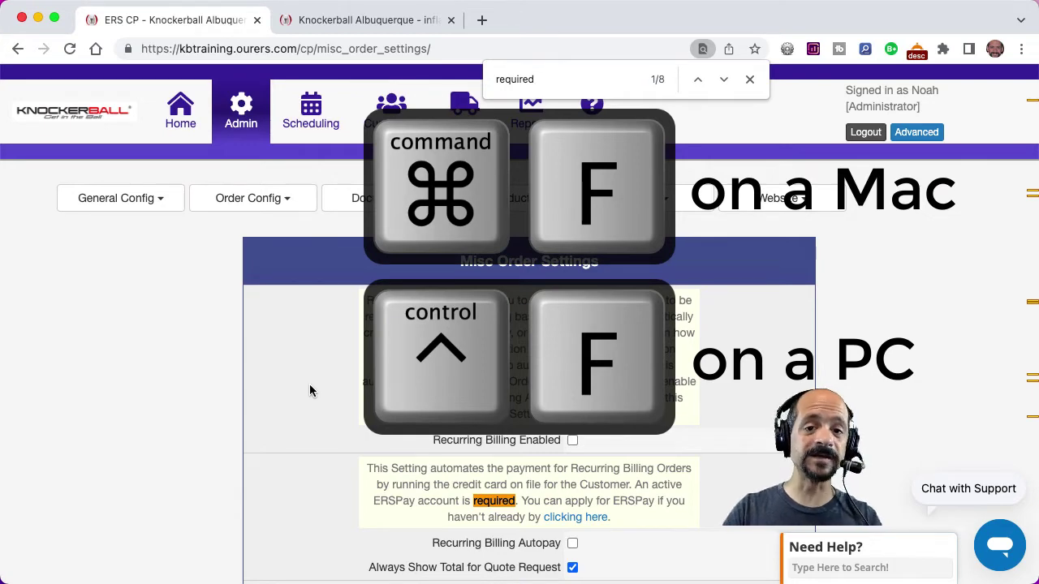
{"action": "key", "text": "Return"}
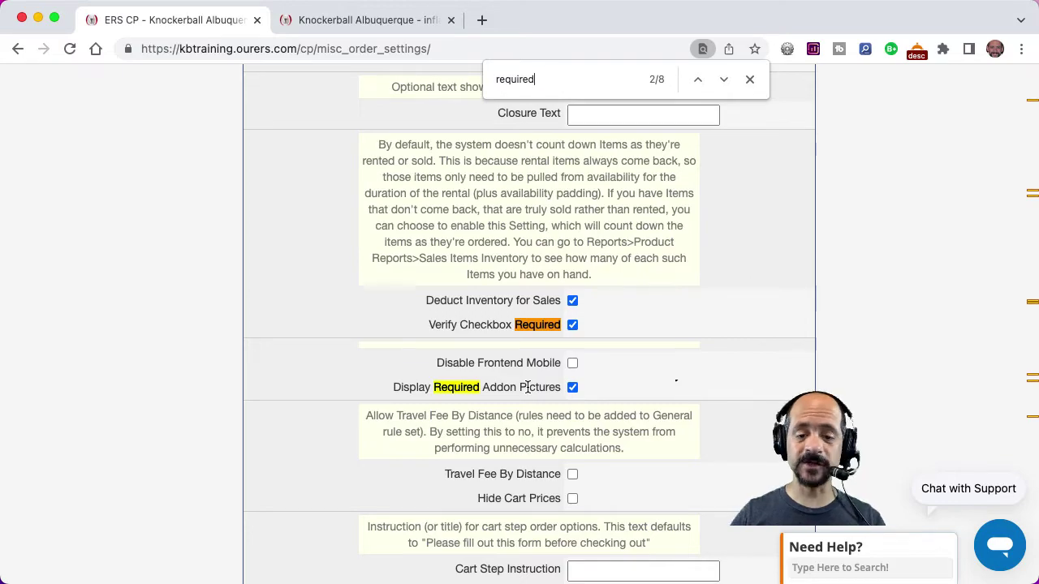
{"action": "scroll", "coordinate": [527, 387], "scroll_direction": "down", "scroll_amount": 20}
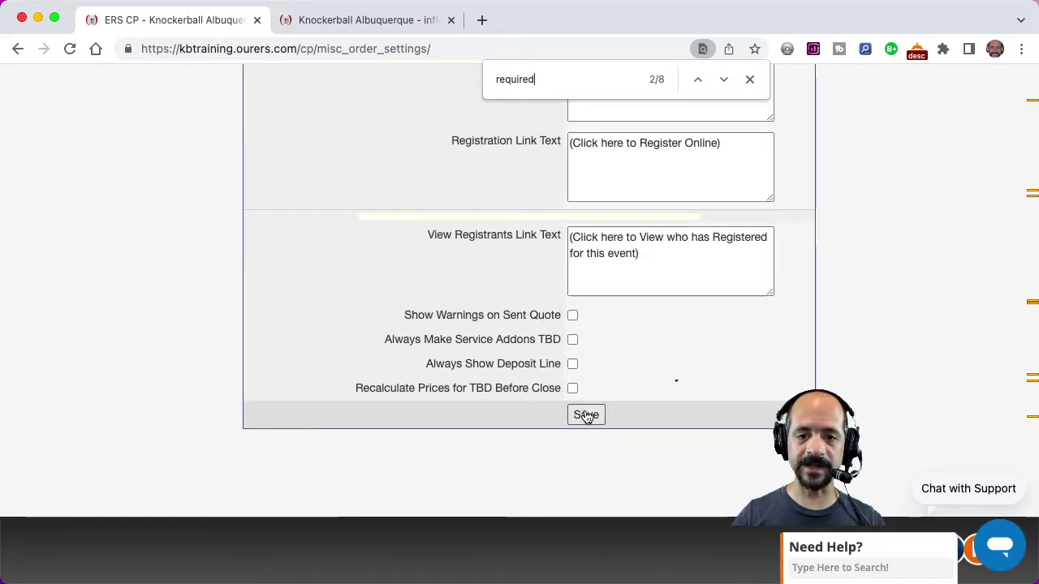
Submit Cherry as the free syrup flavor in the storefront and review the Sno Cone Machine entry in the cart
{"action": "left_click", "coordinate": [357, 27]}
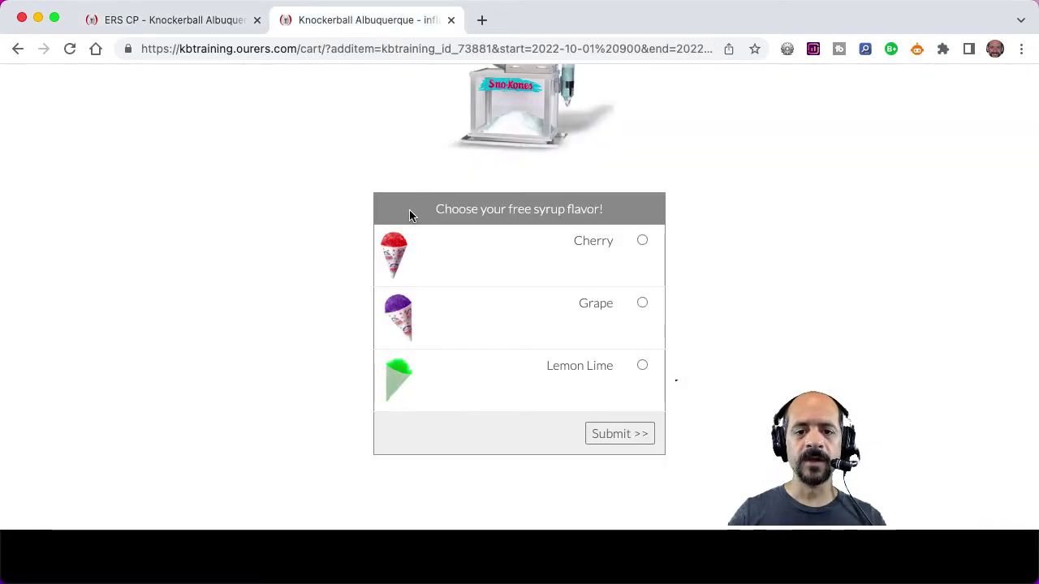
{"action": "left_click", "coordinate": [642, 241]}
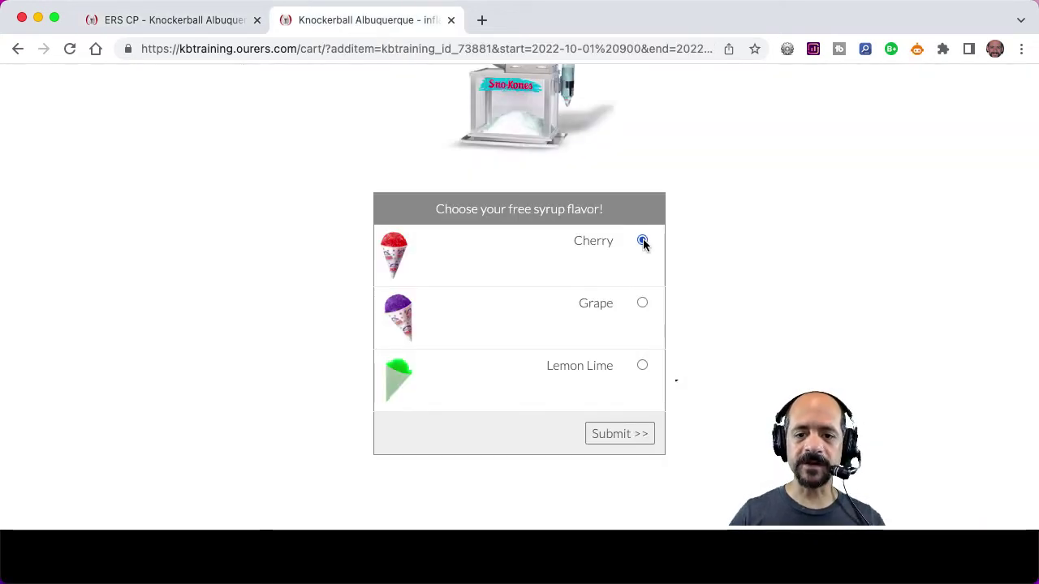
{"action": "left_click", "coordinate": [623, 434]}
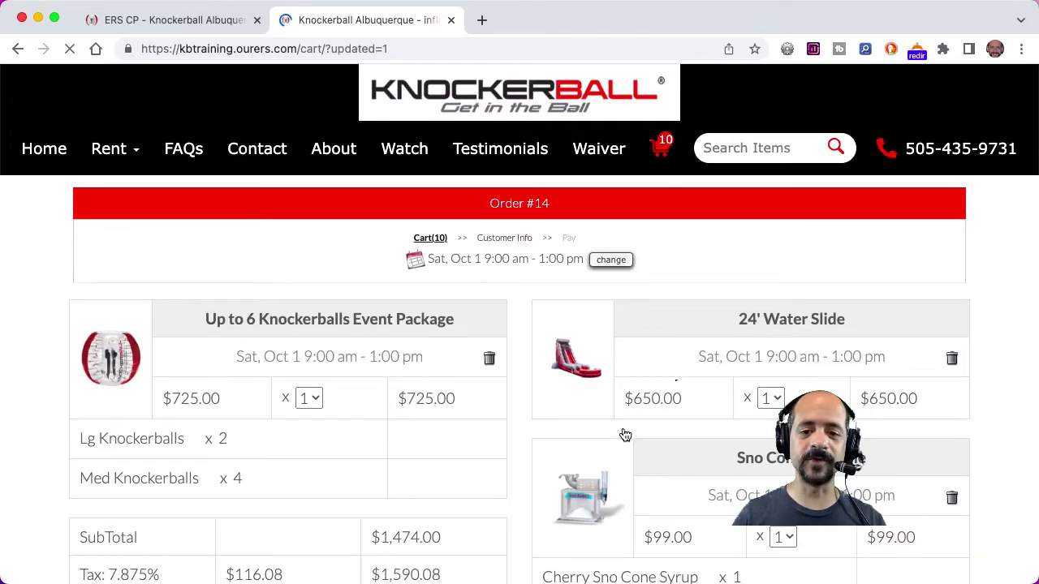
{"action": "scroll", "coordinate": [625, 436], "scroll_direction": "down", "scroll_amount": 5}
{"action": "scroll", "coordinate": [625, 436], "scroll_direction": "down", "scroll_amount": 1}
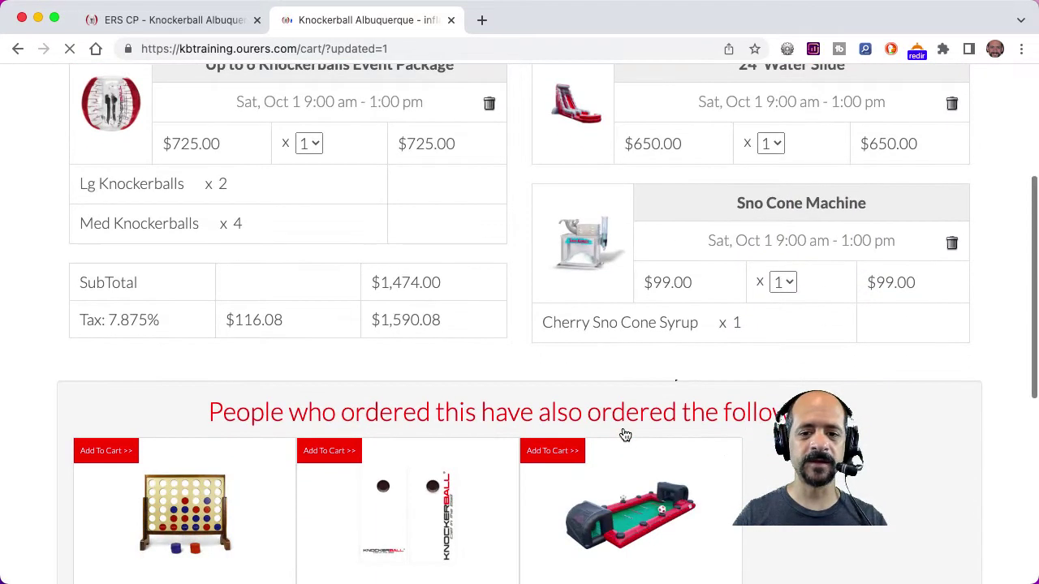
{"action": "scroll", "coordinate": [571, 436], "scroll_direction": "down", "scroll_amount": 1}
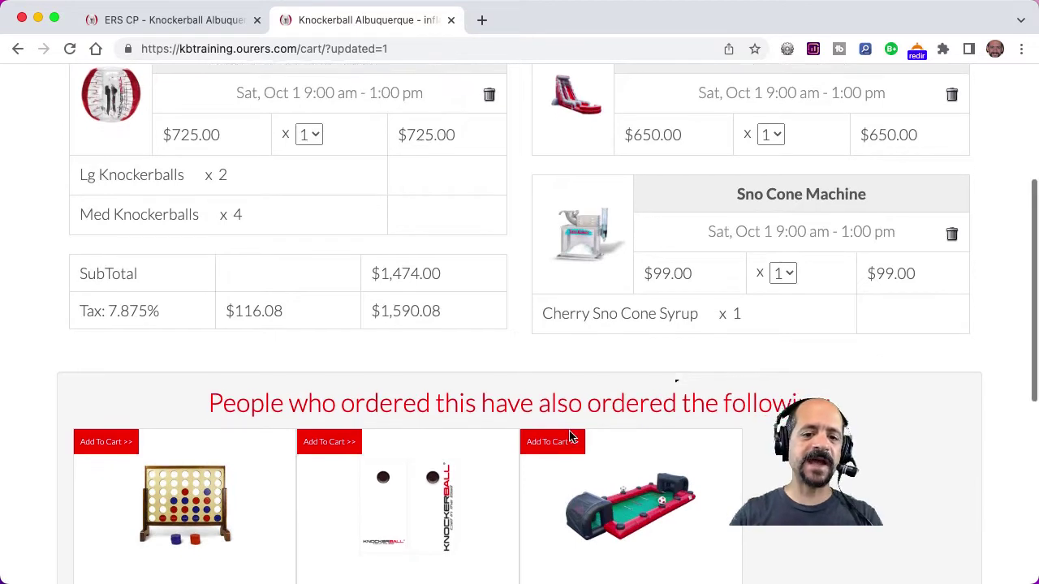
{"action": "scroll", "coordinate": [571, 434], "scroll_direction": "up", "scroll_amount": 2}
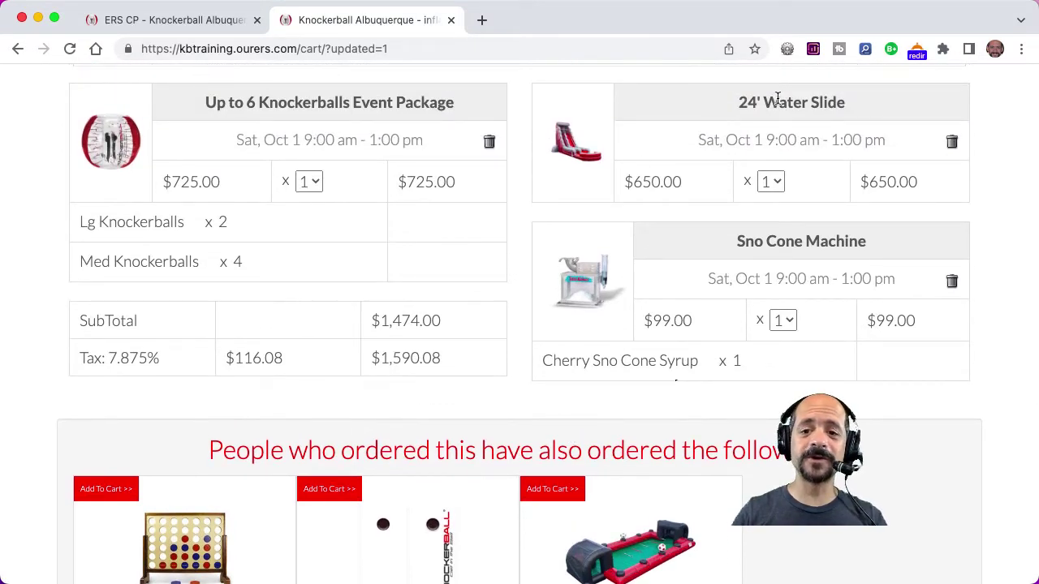
{"action": "scroll", "coordinate": [528, 453], "scroll_direction": "down", "scroll_amount": 1}
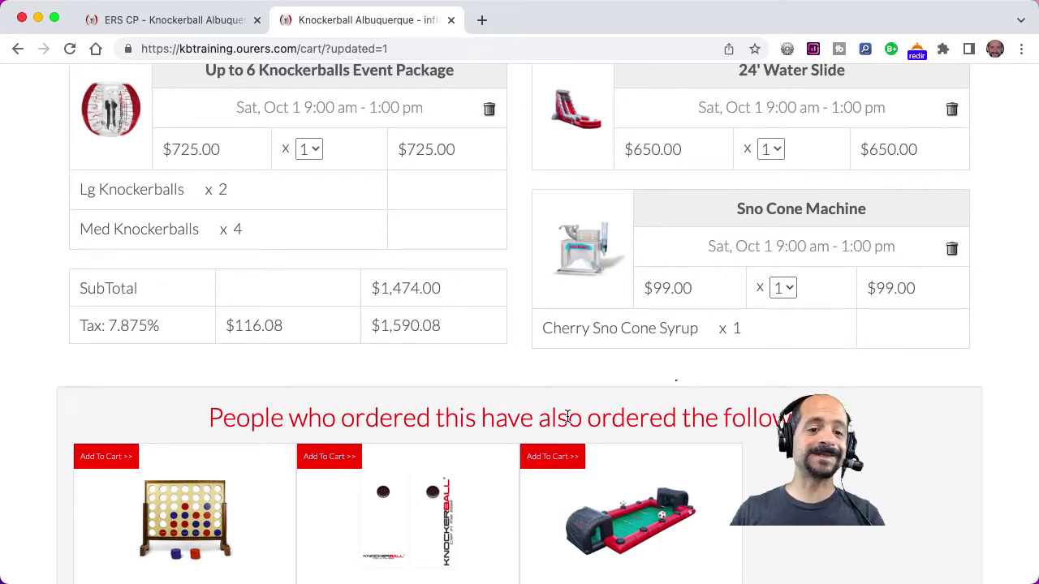
Return to the control panel, close the page search and start a copy of the Cherry Sno Cone Syrup item
{"action": "left_click", "coordinate": [182, 22]}
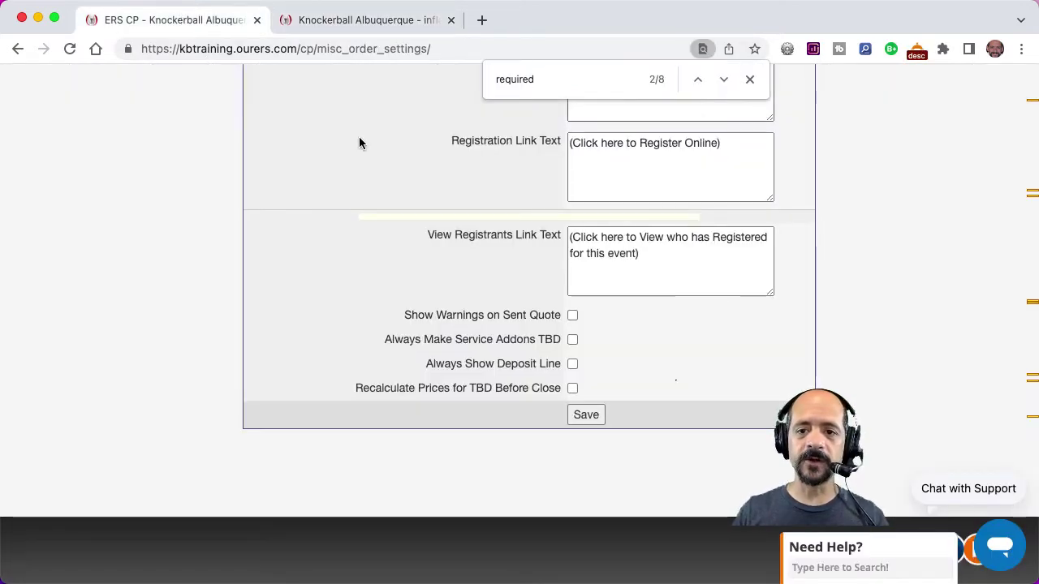
{"action": "left_click", "coordinate": [749, 80]}
{"action": "scroll", "coordinate": [748, 82], "scroll_direction": "up", "scroll_amount": 15}
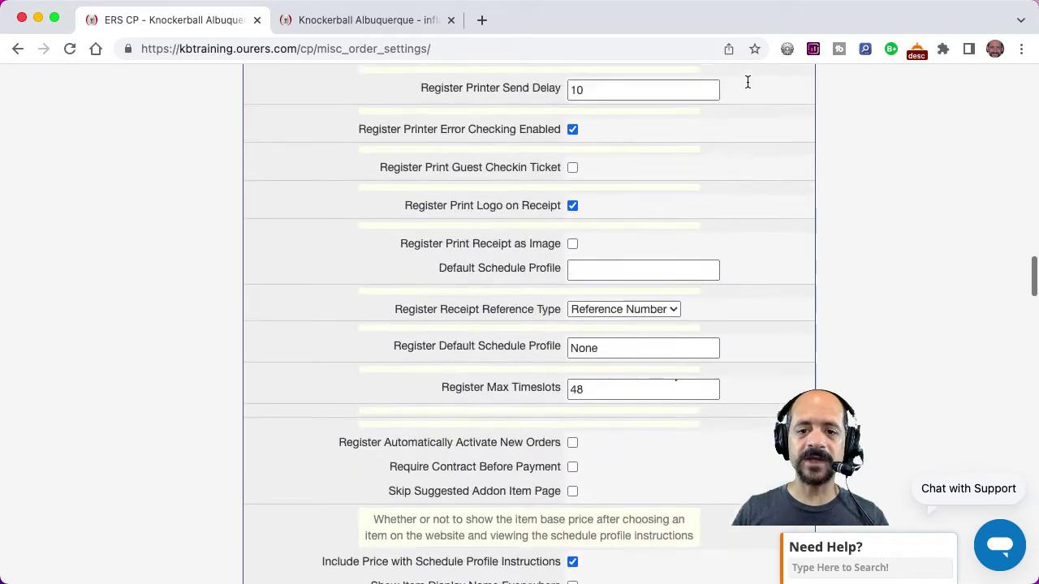
{"action": "scroll", "coordinate": [747, 82], "scroll_direction": "up", "scroll_amount": 5}
{"action": "left_click", "coordinate": [550, 202]}
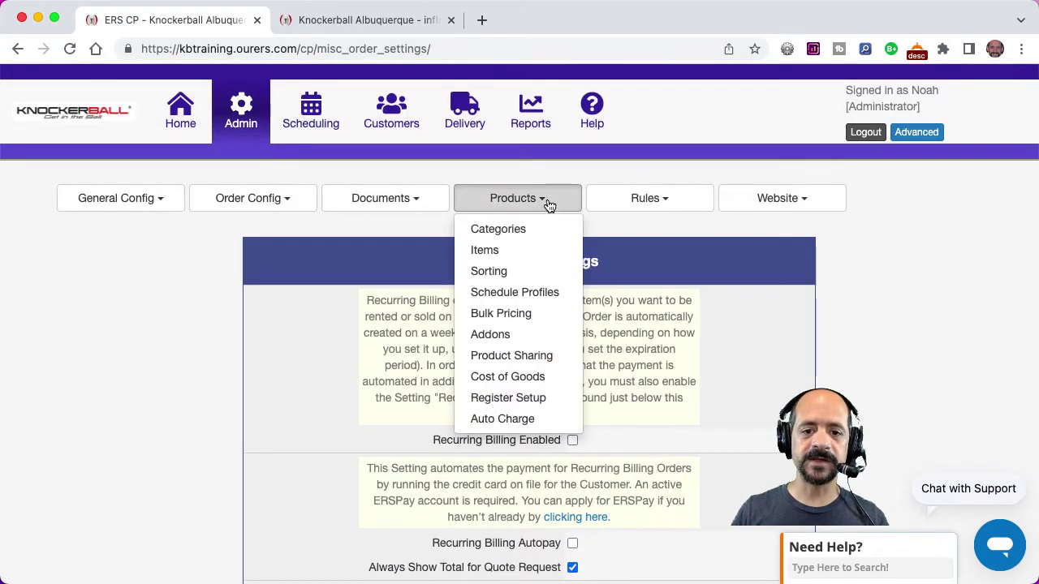
{"action": "left_click", "coordinate": [521, 254]}
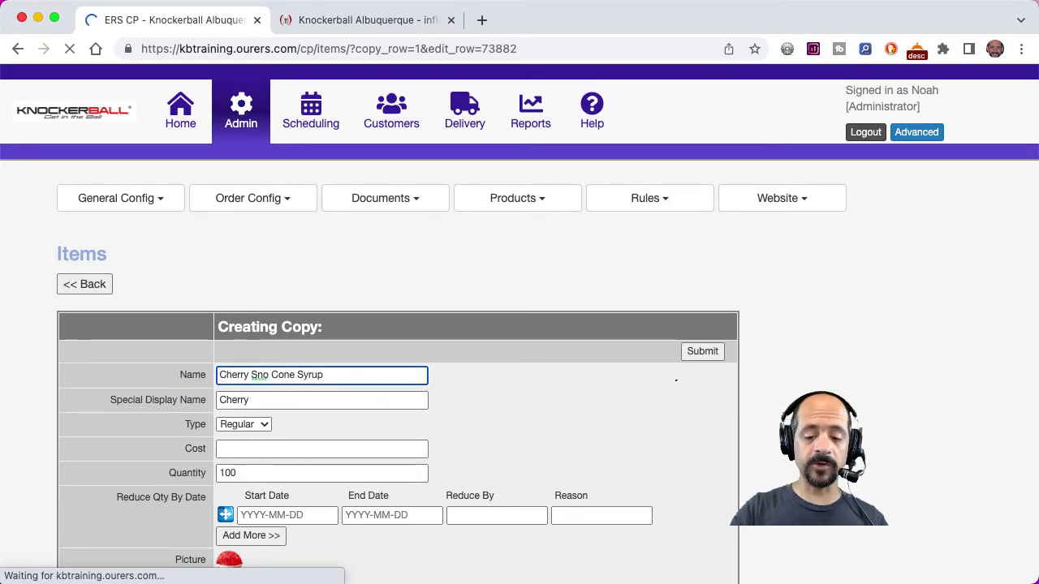
Name the copied item Additional Cherry Sno Cone Syrup and set its special display name to Cherry Sno Cone Syrup
{"action": "type", "text": "Additional"}
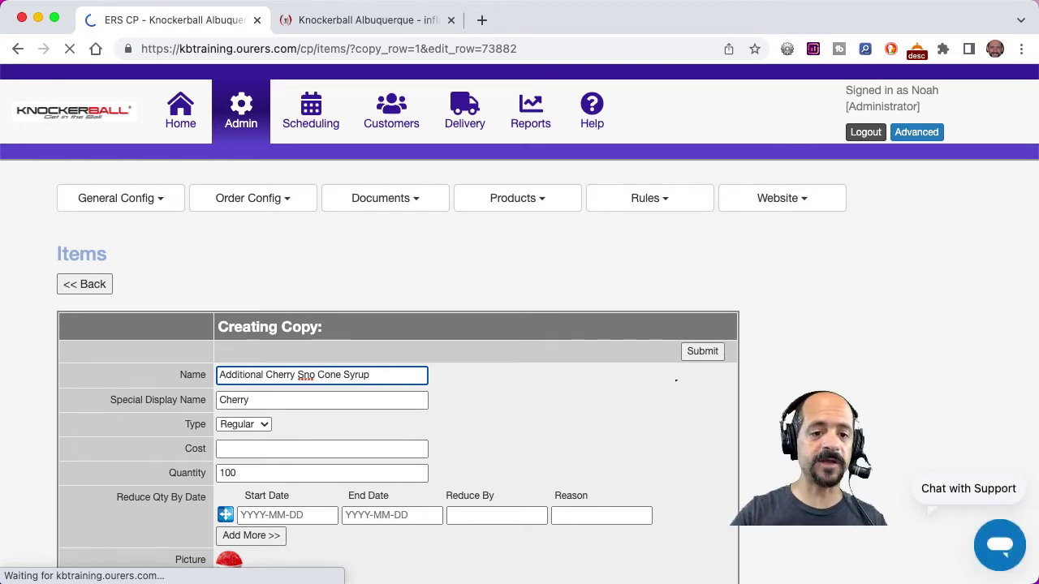
{"action": "left_click", "coordinate": [271, 399]}
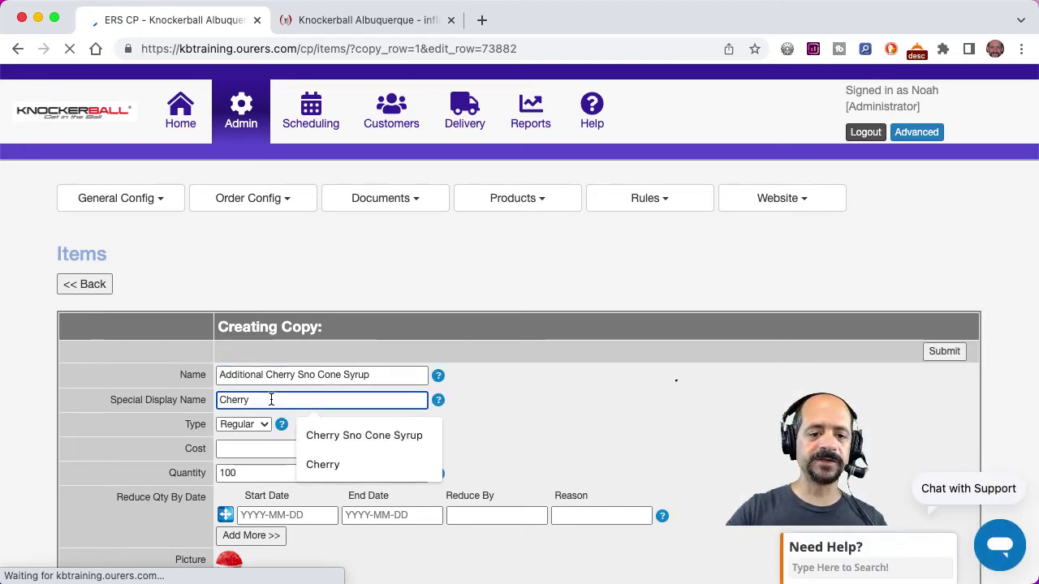
{"action": "left_click", "coordinate": [331, 430]}
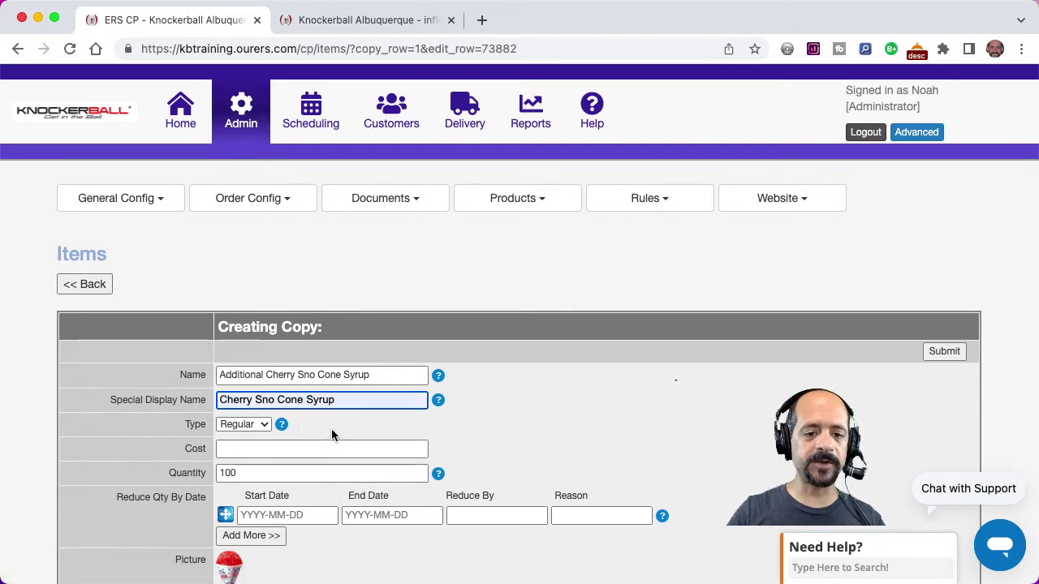
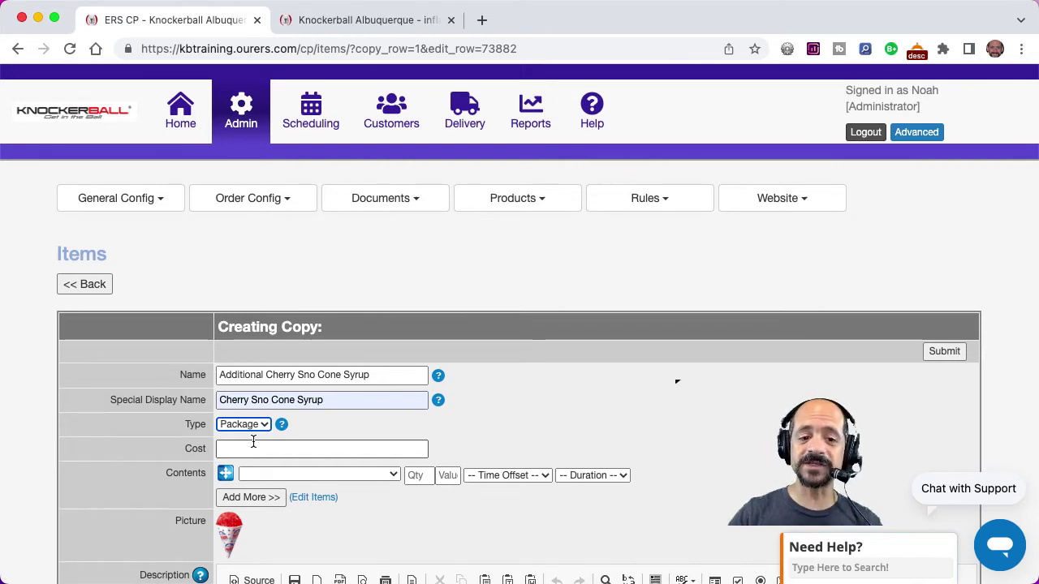
Make the item a Package containing Cherry Sno Cone Syrup with quantity 1
{"action": "left_click", "coordinate": [273, 476]}
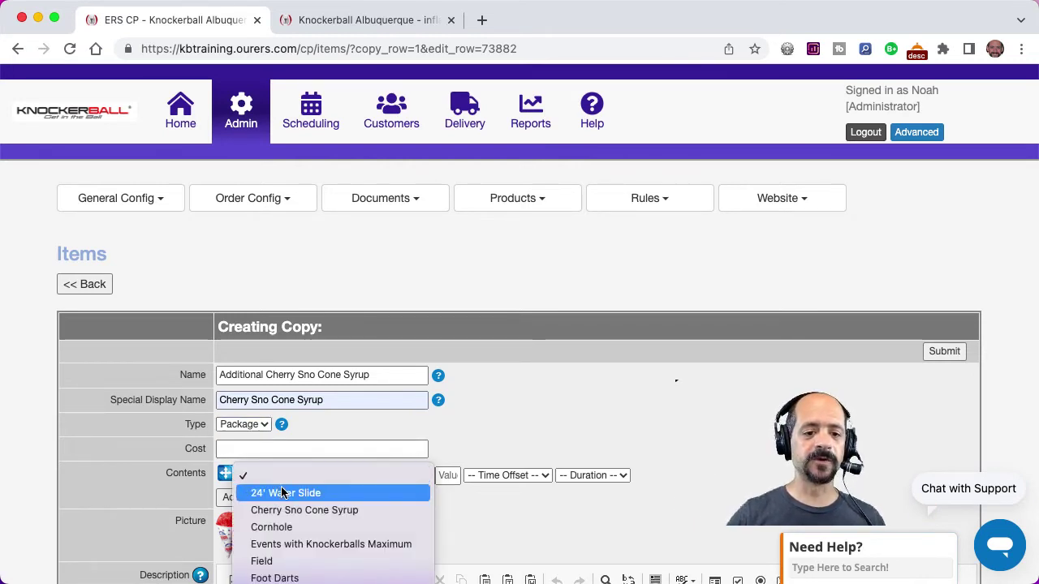
{"action": "left_click", "coordinate": [284, 510]}
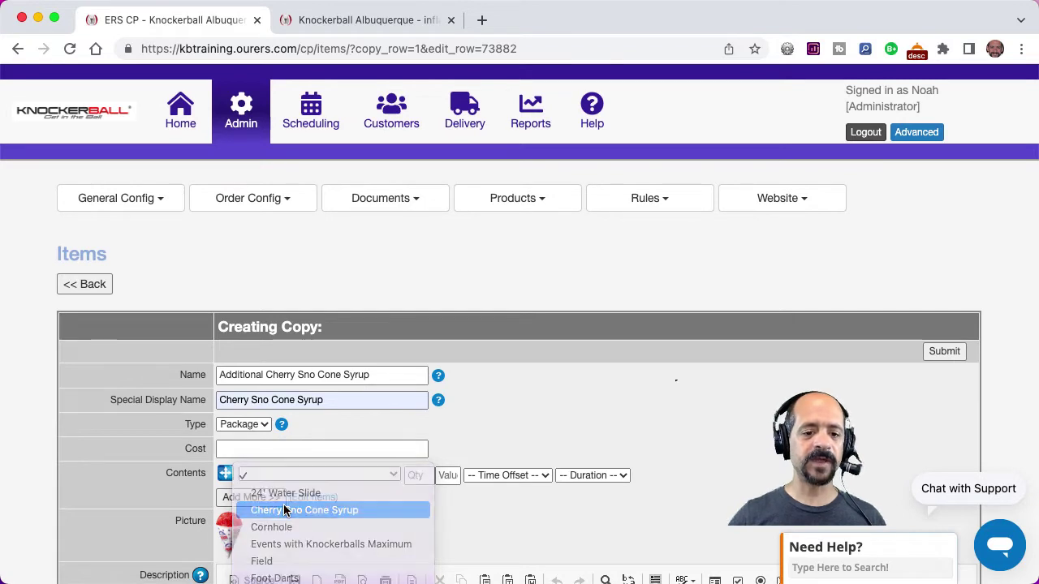
{"action": "left_click", "coordinate": [416, 476]}
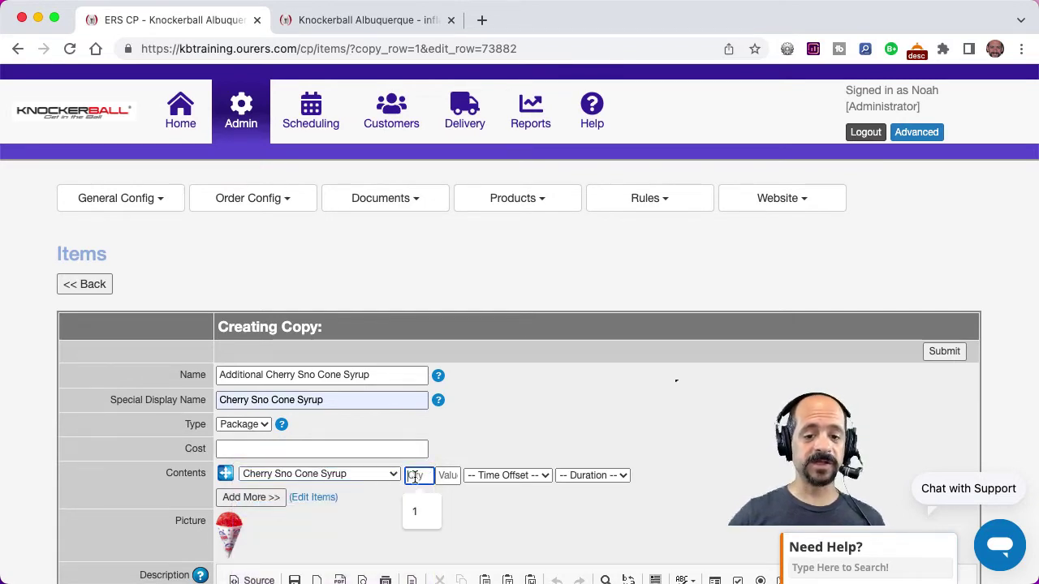
{"action": "type", "text": "1"}
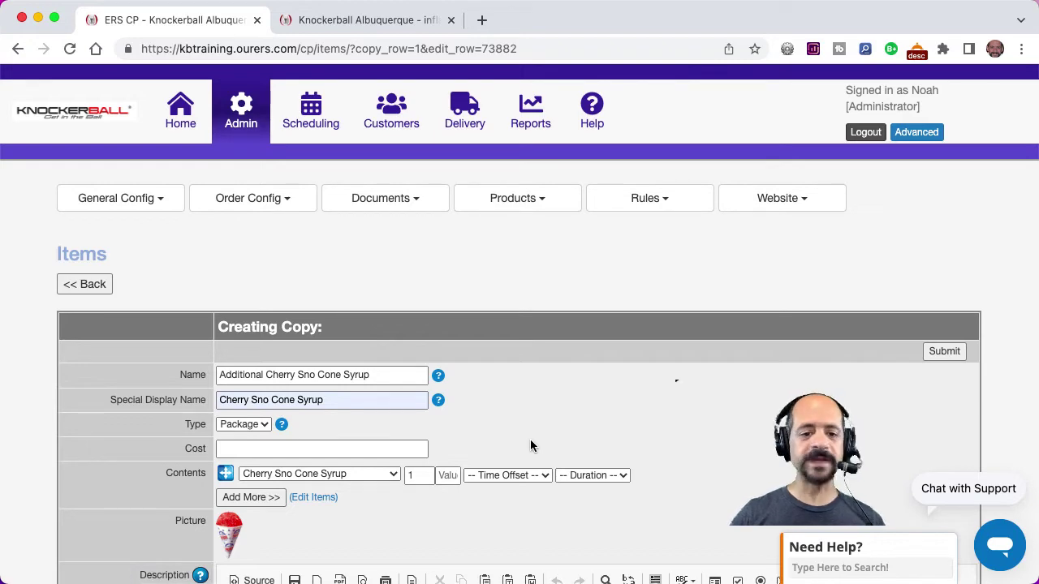
Set the Additional Cherry Sno Cone Syrup item's category to Concessions and Add-Ons
{"action": "scroll", "coordinate": [530, 439], "scroll_direction": "down", "scroll_amount": 10}
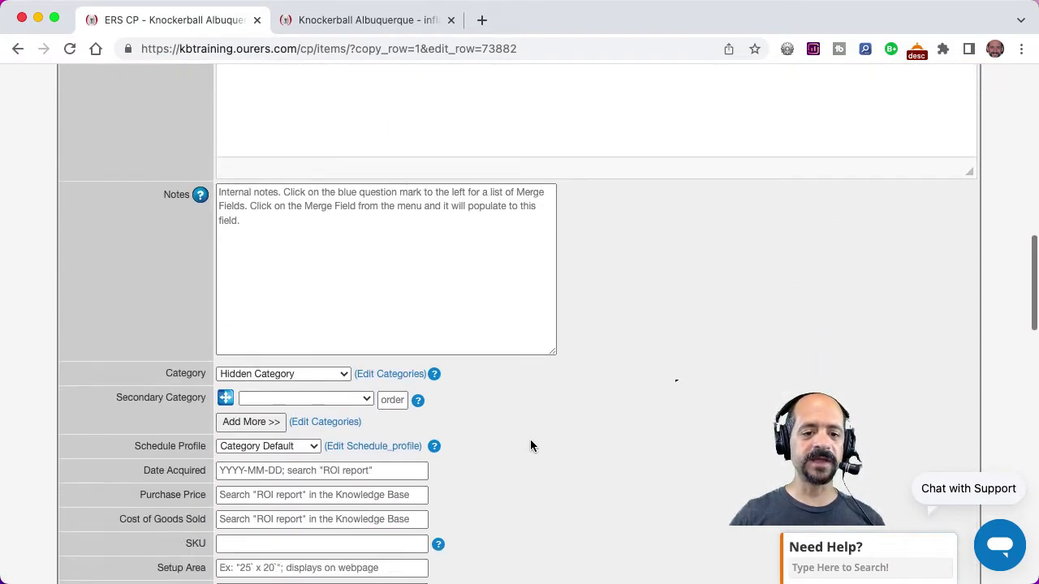
{"action": "left_click", "coordinate": [297, 374]}
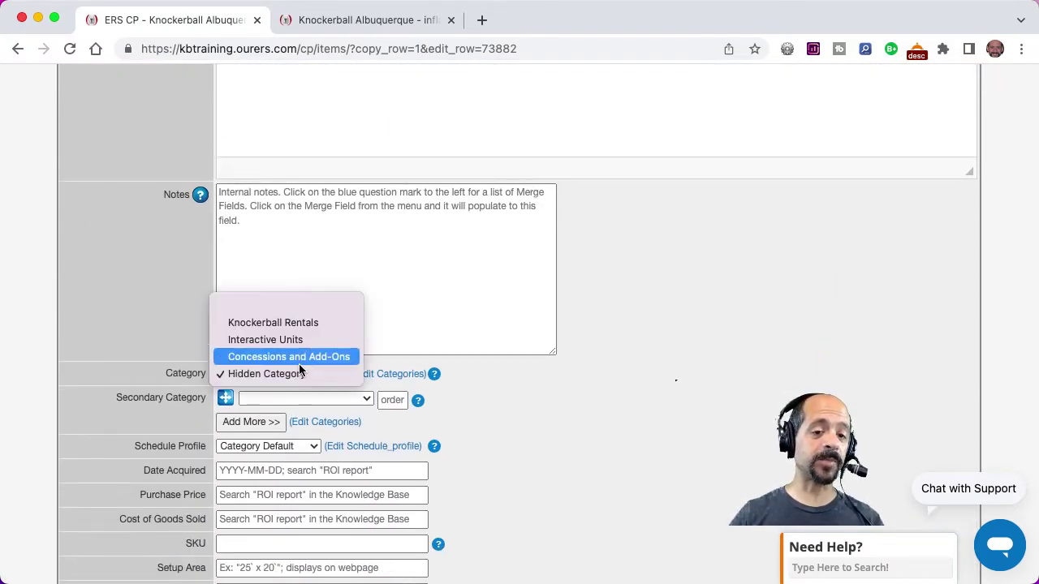
{"action": "left_click", "coordinate": [302, 358]}
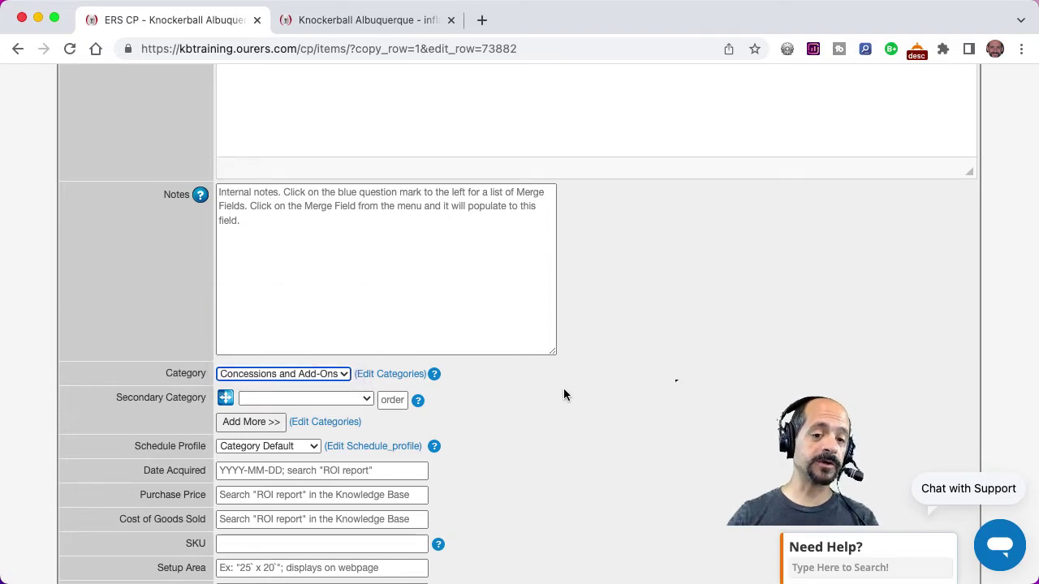
{"action": "scroll", "coordinate": [563, 388], "scroll_direction": "up", "scroll_amount": 15}
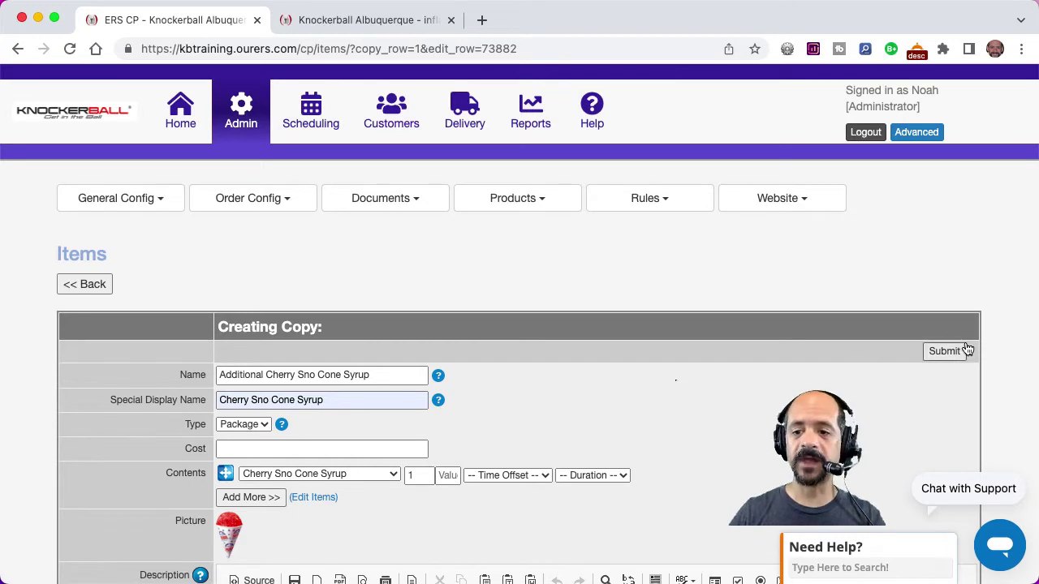
Submit the Additional Cherry Sno Cone Syrup package and start a copy of it from the items list
{"action": "left_click", "coordinate": [944, 352]}
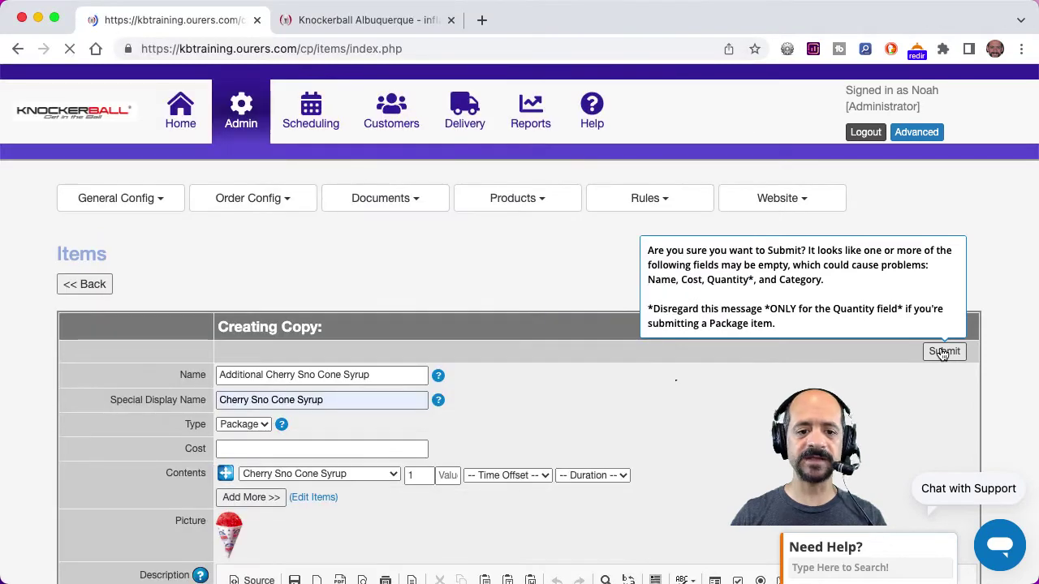
{"action": "left_click", "coordinate": [943, 352]}
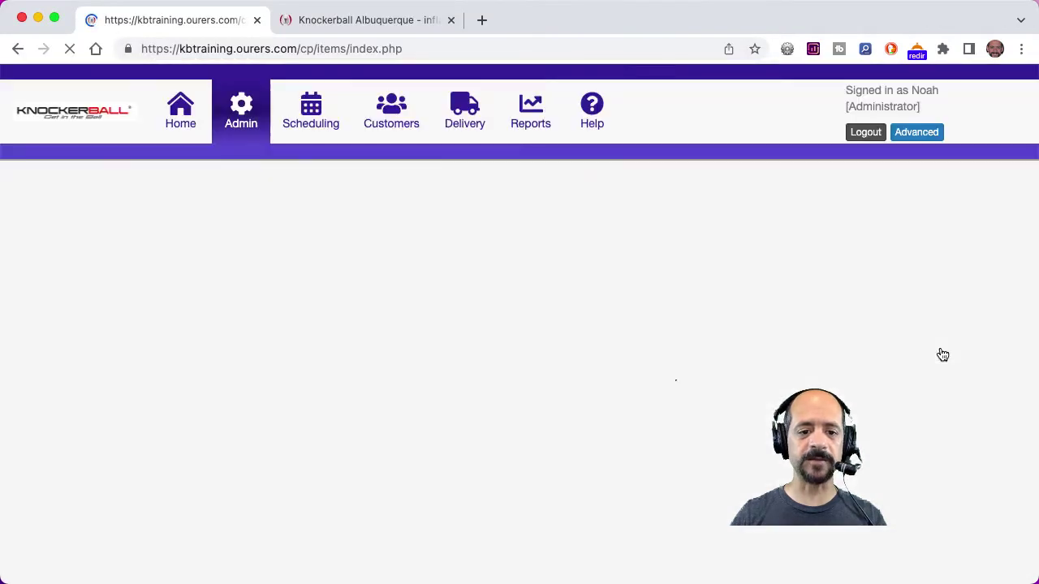
{"action": "scroll", "coordinate": [792, 298], "scroll_direction": "down", "scroll_amount": 3}
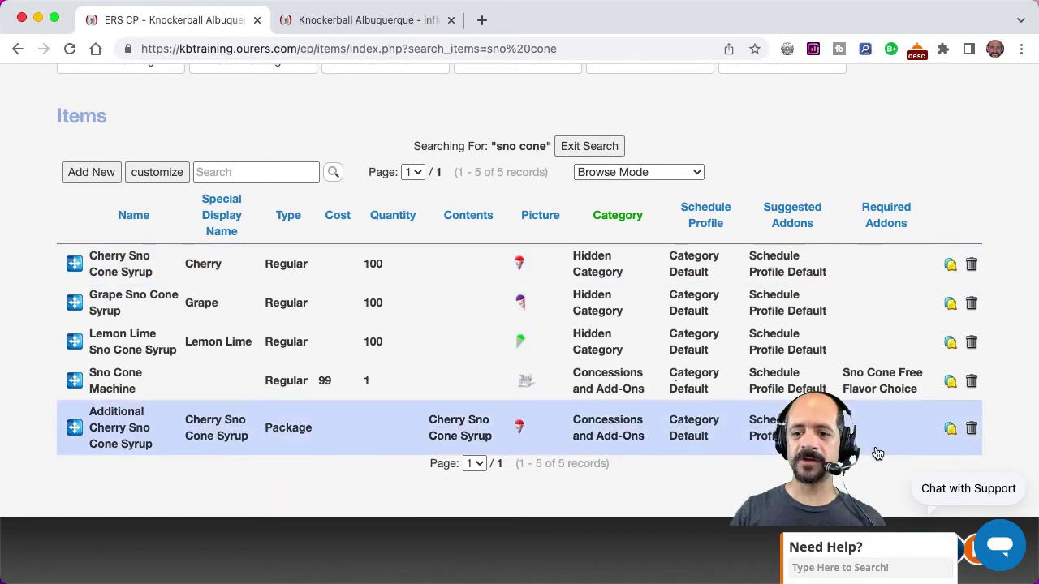
{"action": "left_click", "coordinate": [951, 437]}
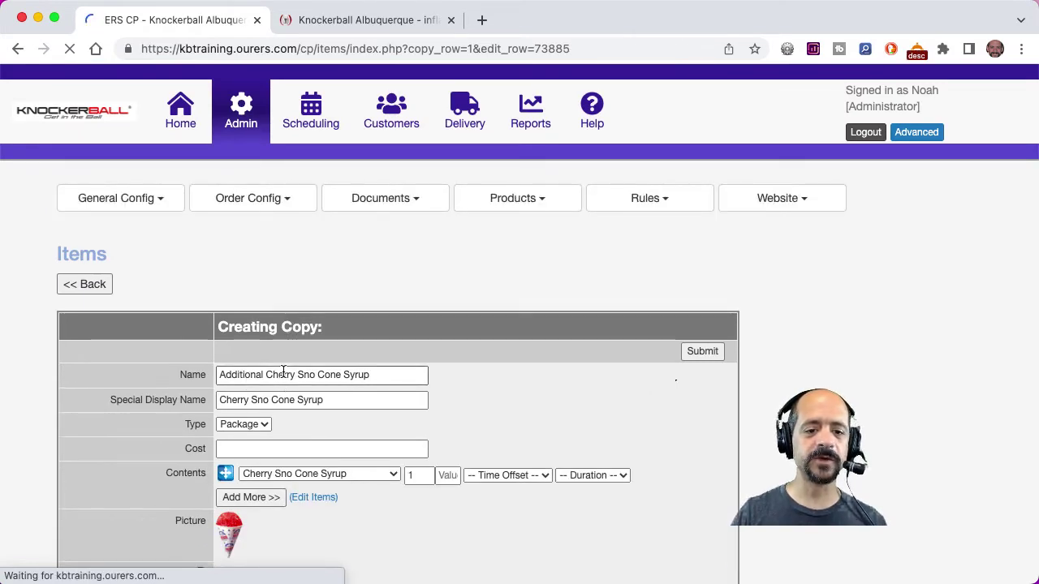
Name the copied item Additional Grape Sno Cone Syrup and set its special display name to Grape Sno Cone Syrup
{"action": "double_click", "coordinate": [283, 373]}
{"action": "type", "text": "Grape"}
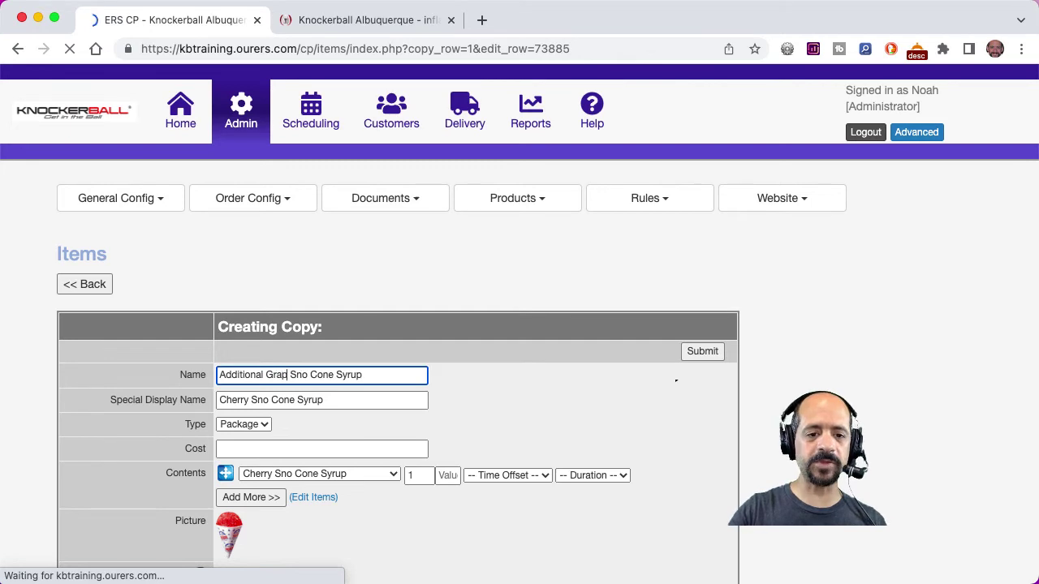
{"action": "double_click", "coordinate": [235, 401]}
{"action": "type", "text": "Grape"}
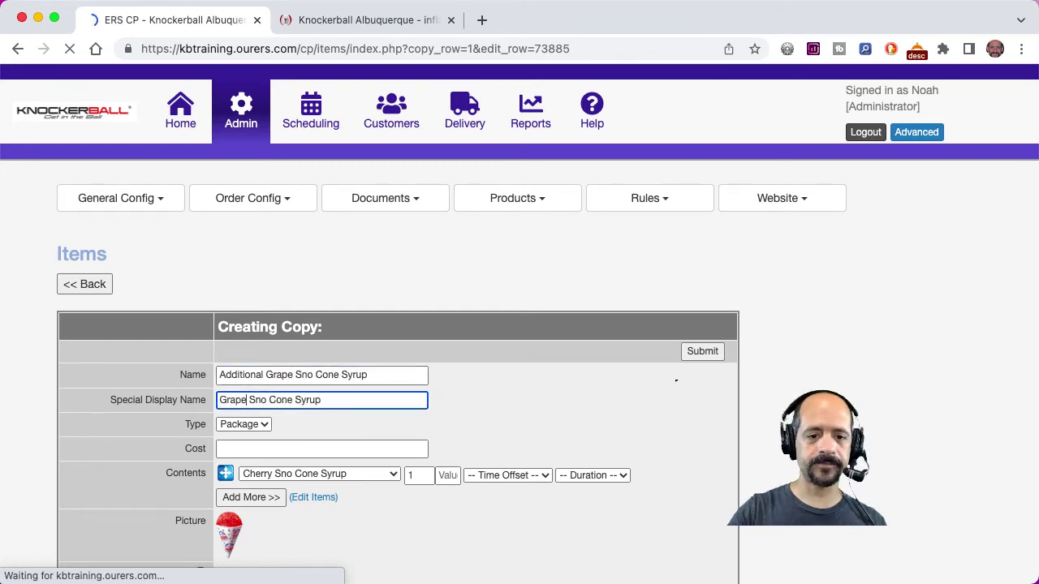
Set the package contents to Grape Sno Cone Syrup and its picture to the existing file Grape-Sno-Cone-Syrup.png
{"action": "left_click", "coordinate": [289, 474]}
{"action": "left_click", "coordinate": [303, 576]}
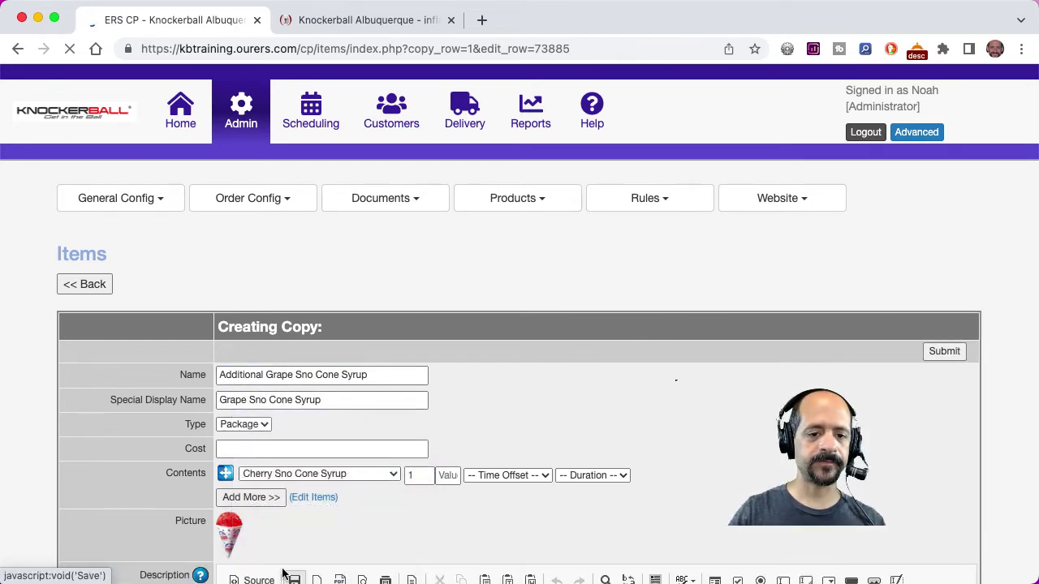
{"action": "scroll", "coordinate": [233, 432], "scroll_direction": "down", "scroll_amount": 3}
{"action": "left_click", "coordinate": [233, 432]}
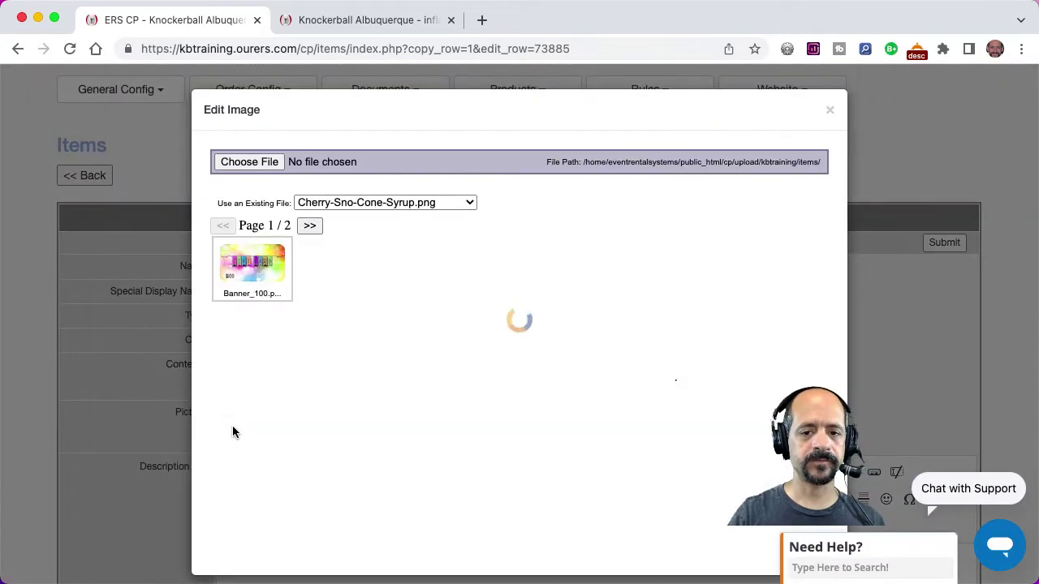
{"action": "left_click", "coordinate": [233, 431]}
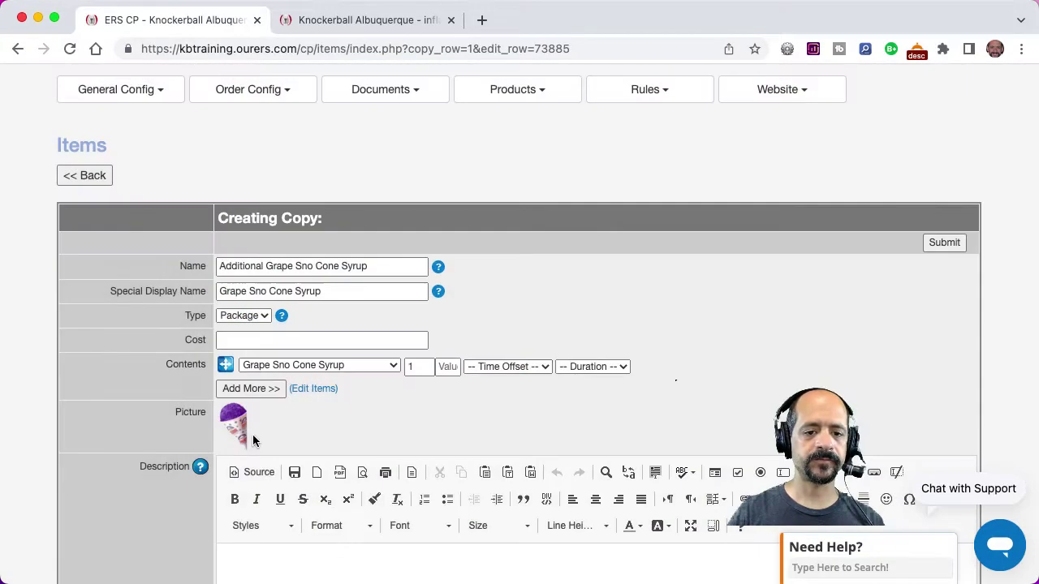
Submit the Additional Grape Sno Cone Syrup package despite the empty fields and start a copy of it
{"action": "left_click", "coordinate": [945, 244]}
{"action": "left_click", "coordinate": [945, 244]}
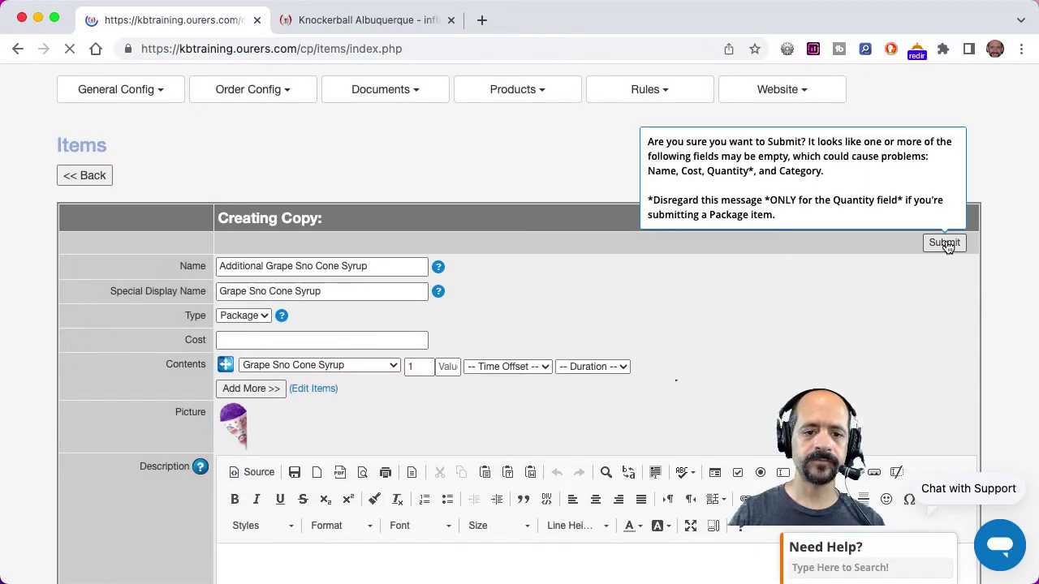
{"action": "scroll", "coordinate": [847, 321], "scroll_direction": "down", "scroll_amount": 5}
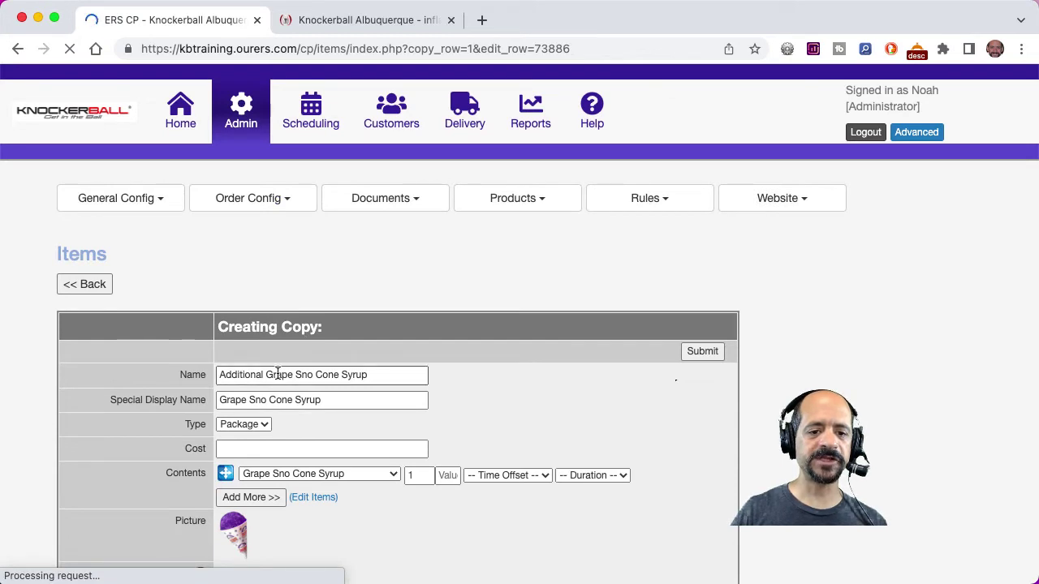
Name the new copy Additional Lemon Lime Sno Cone Syrup and set its special display name to Lemon Lime Sno Cone Syrup
{"action": "double_click", "coordinate": [277, 375]}
{"action": "type", "text": "Lemon Lim"}
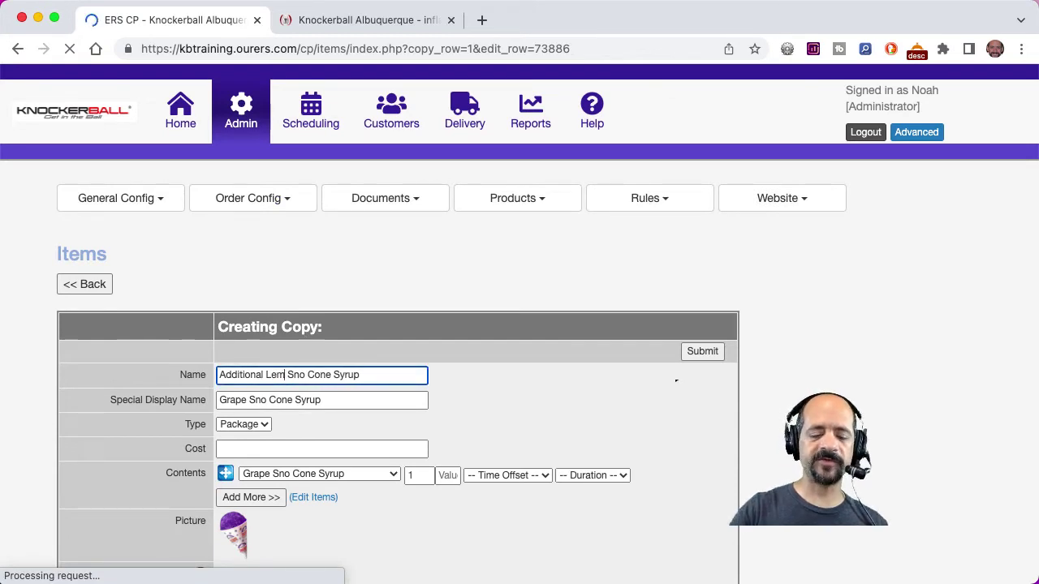
{"action": "type", "text": "e"}
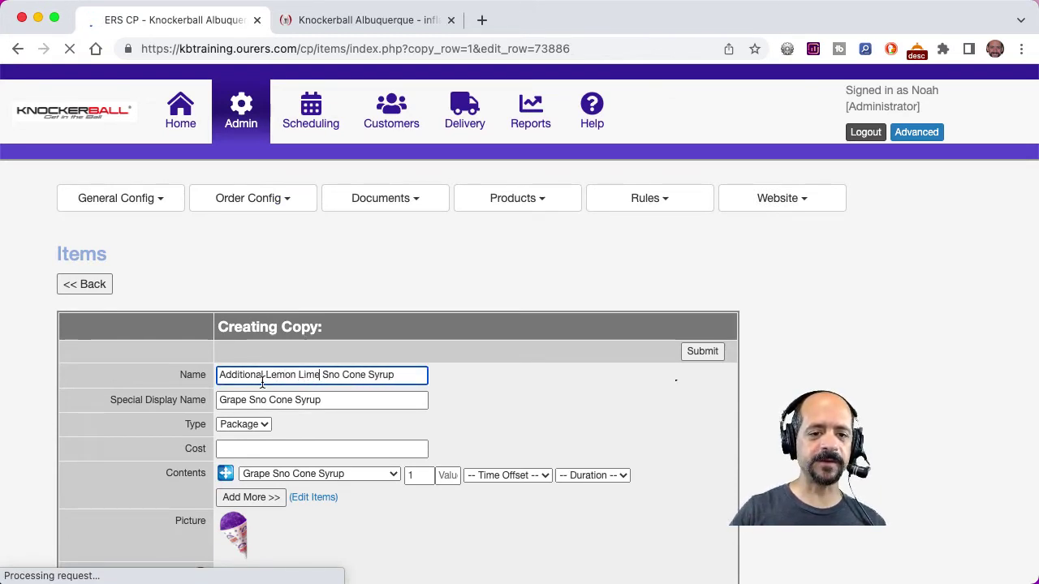
{"action": "double_click", "coordinate": [229, 401]}
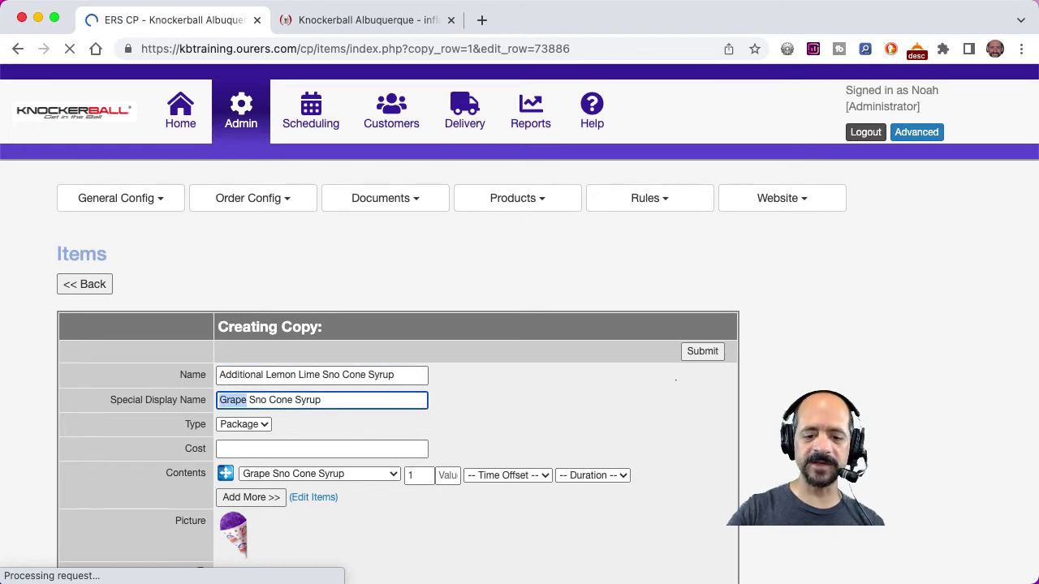
{"action": "type", "text": "Lemon Lime"}
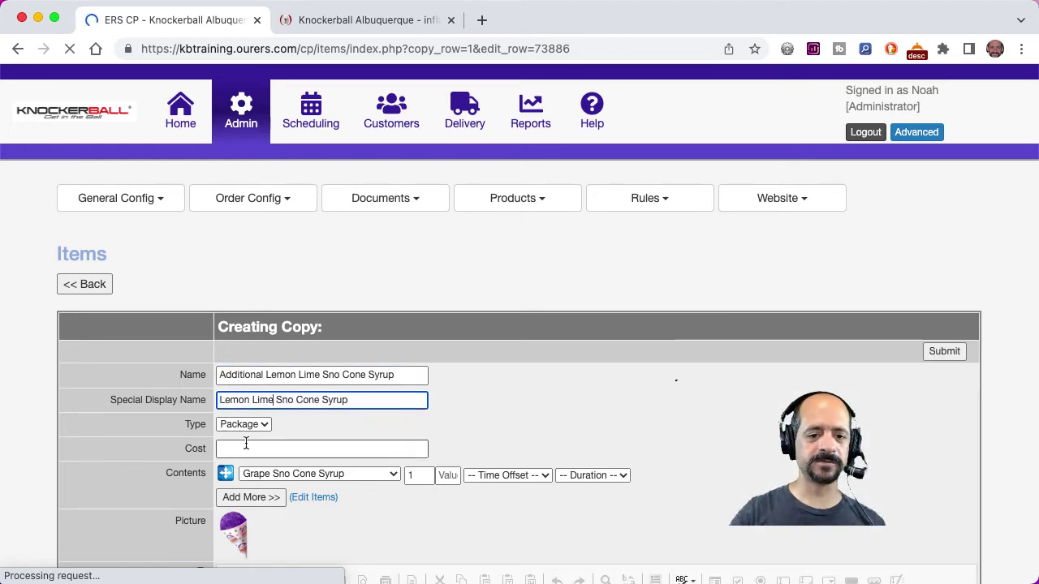
Set the package contents to Lemon Lime Sno Cone Syrup and its picture to the existing file Lemon-Lime-Sno-Cone-Syrup.png
{"action": "left_click", "coordinate": [273, 474]}
{"action": "left_click", "coordinate": [295, 525]}
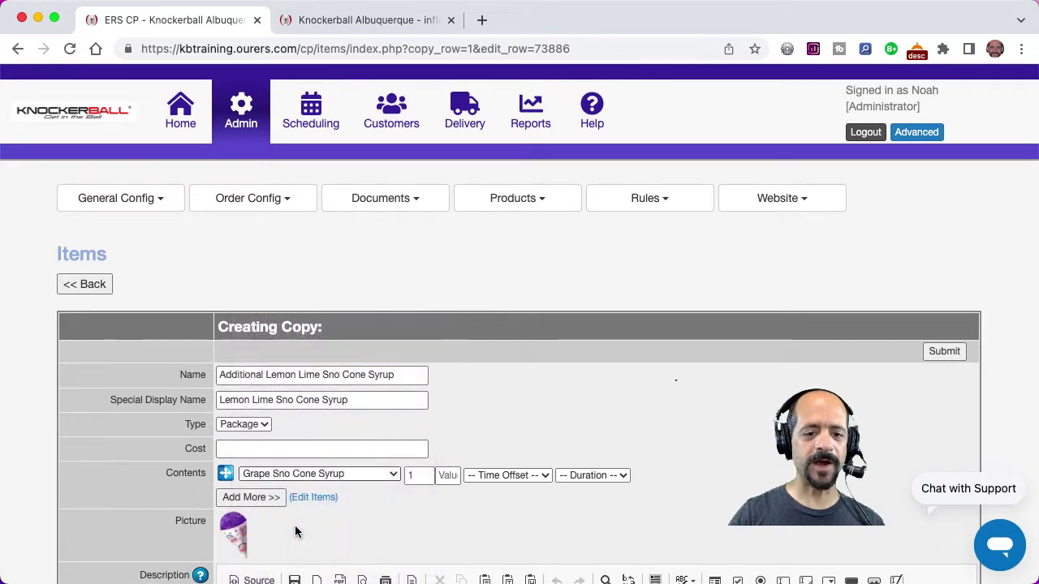
{"action": "left_click", "coordinate": [231, 527]}
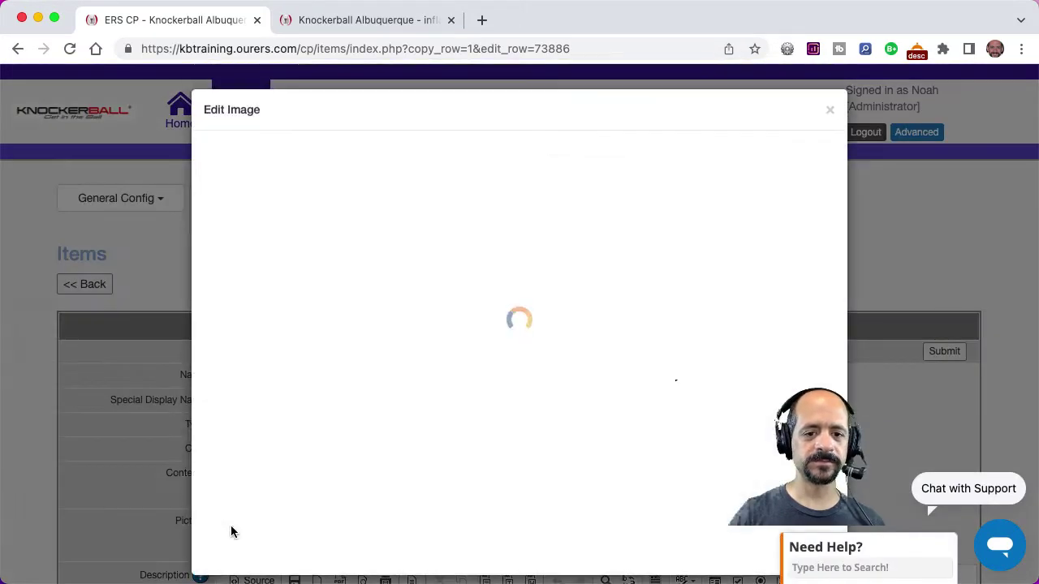
{"action": "left_click", "coordinate": [310, 226]}
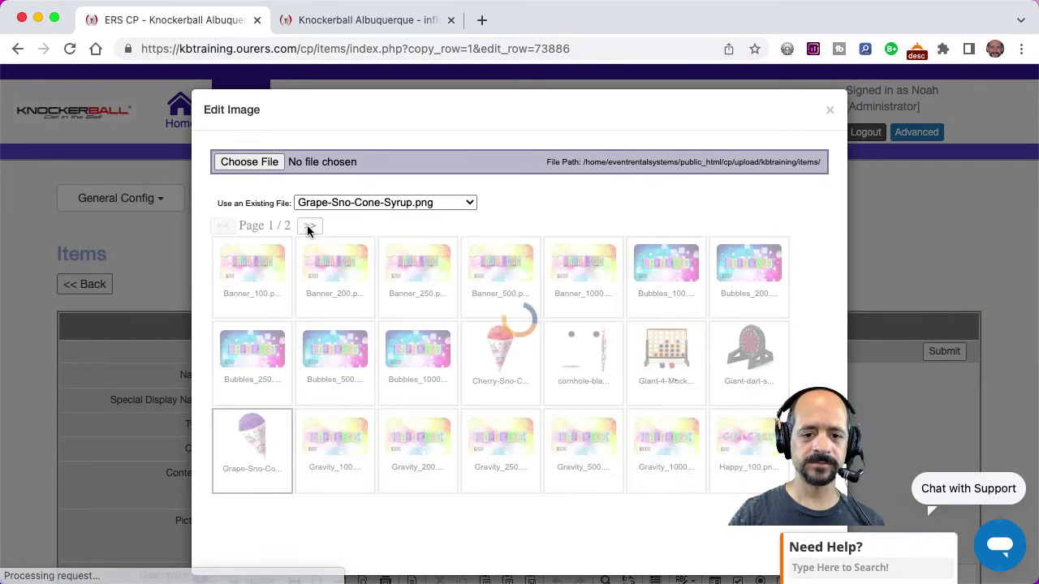
{"action": "left_click", "coordinate": [437, 348]}
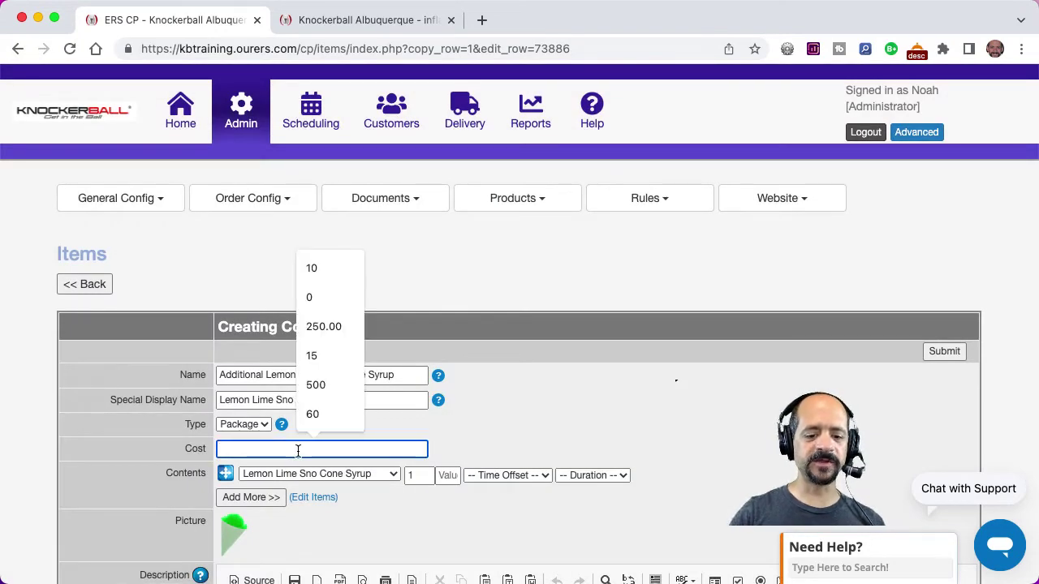
Set the cost of Additional Lemon Lime Sno Cone Syrup to 10 and submit the item
{"action": "type", "text": "10"}
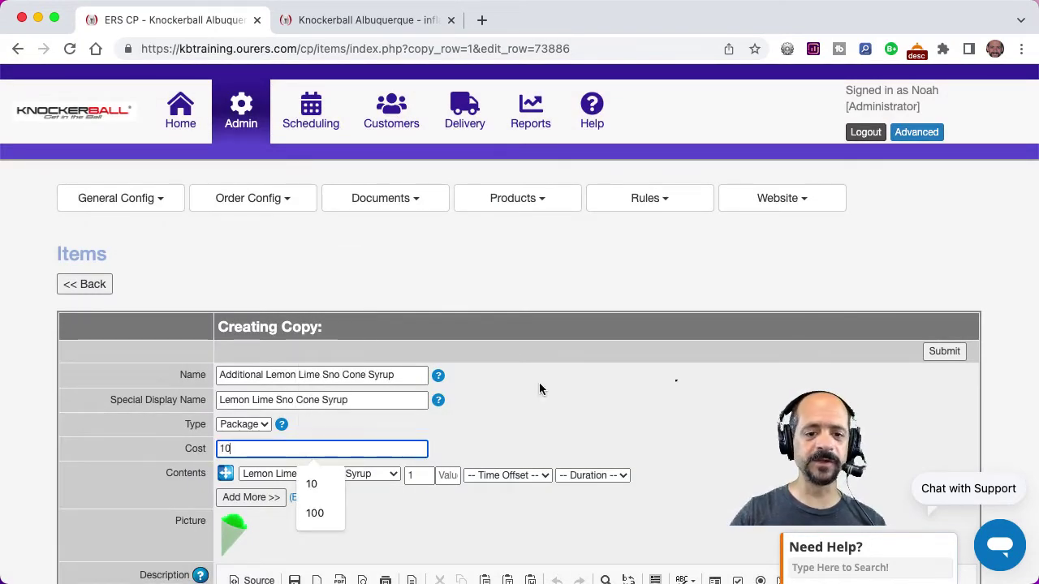
{"action": "left_click", "coordinate": [616, 395]}
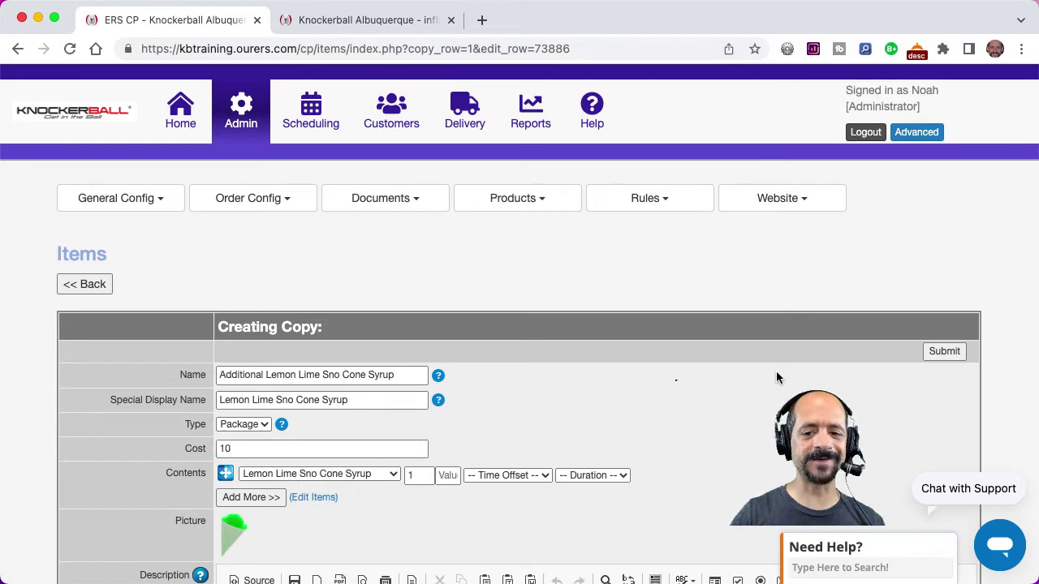
{"action": "left_click", "coordinate": [942, 352]}
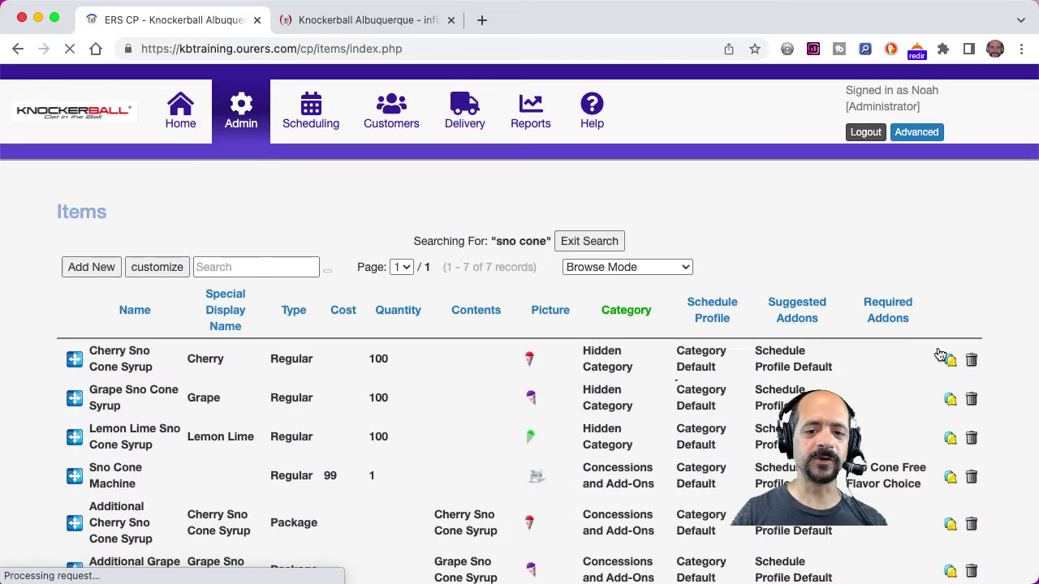
Switch the items list to Spreadsheet Mode and set the cost of Additional Grape Sno Cone Syrup to 10
{"action": "scroll", "coordinate": [654, 473], "scroll_direction": "down", "scroll_amount": 5}
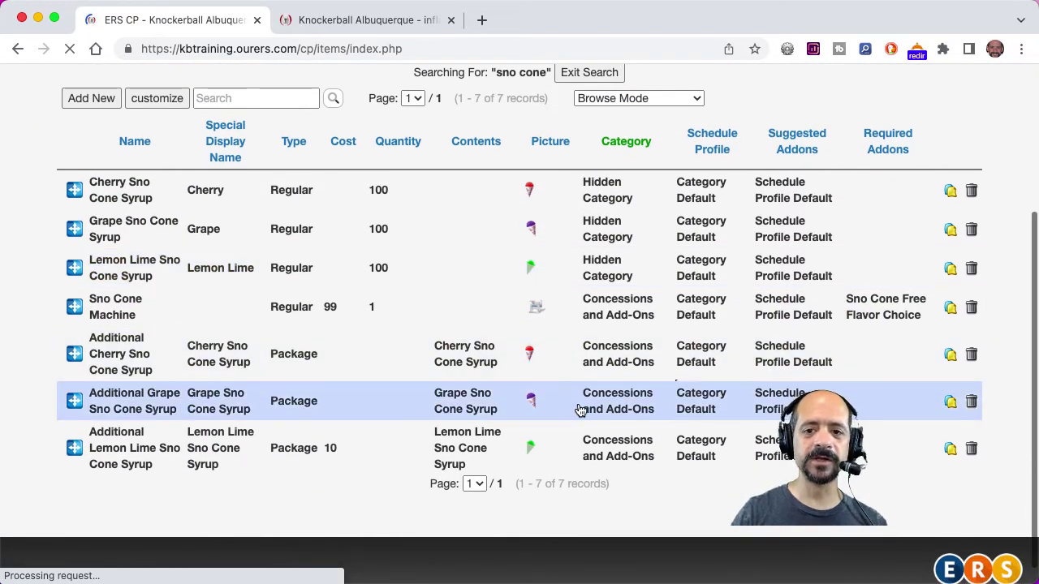
{"action": "left_click", "coordinate": [682, 98]}
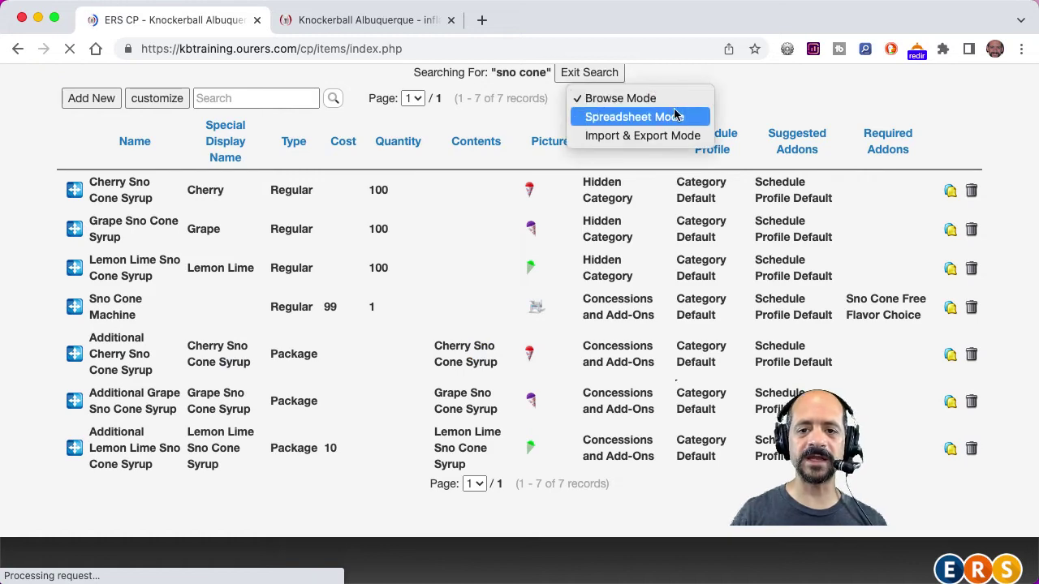
{"action": "left_click", "coordinate": [669, 118]}
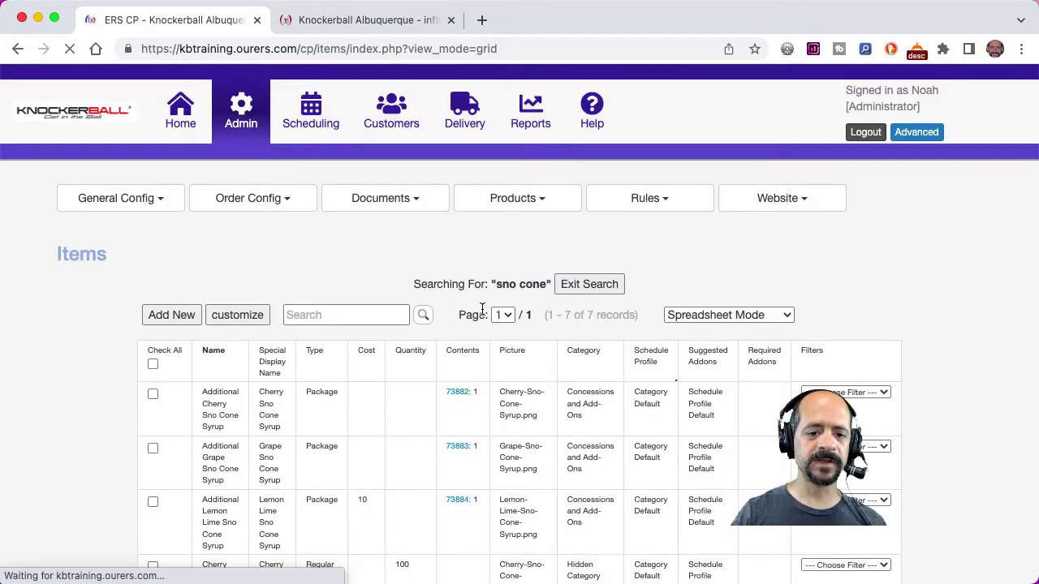
{"action": "scroll", "coordinate": [482, 306], "scroll_direction": "down", "scroll_amount": 3}
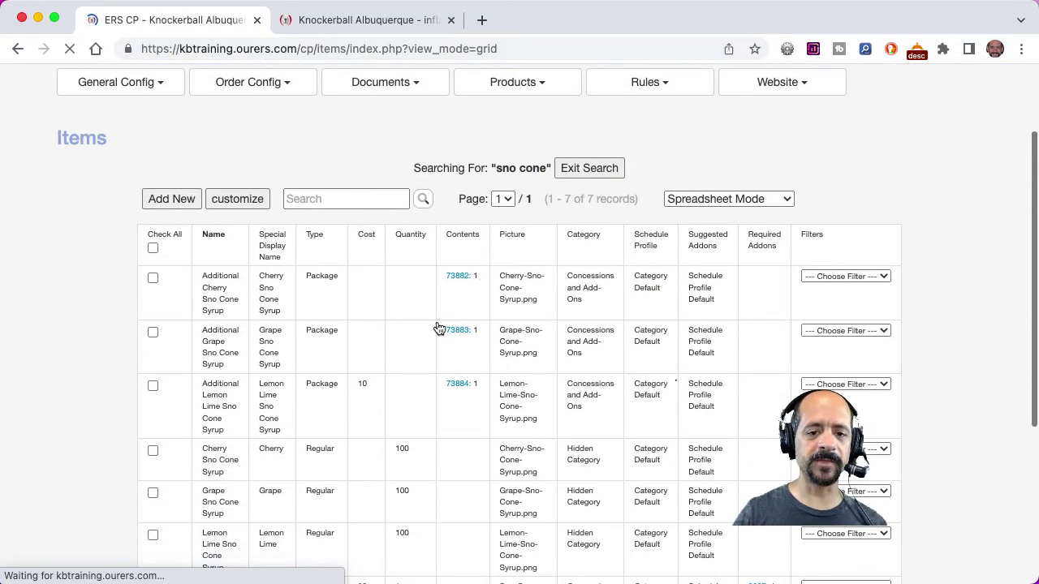
{"action": "left_click", "coordinate": [363, 339]}
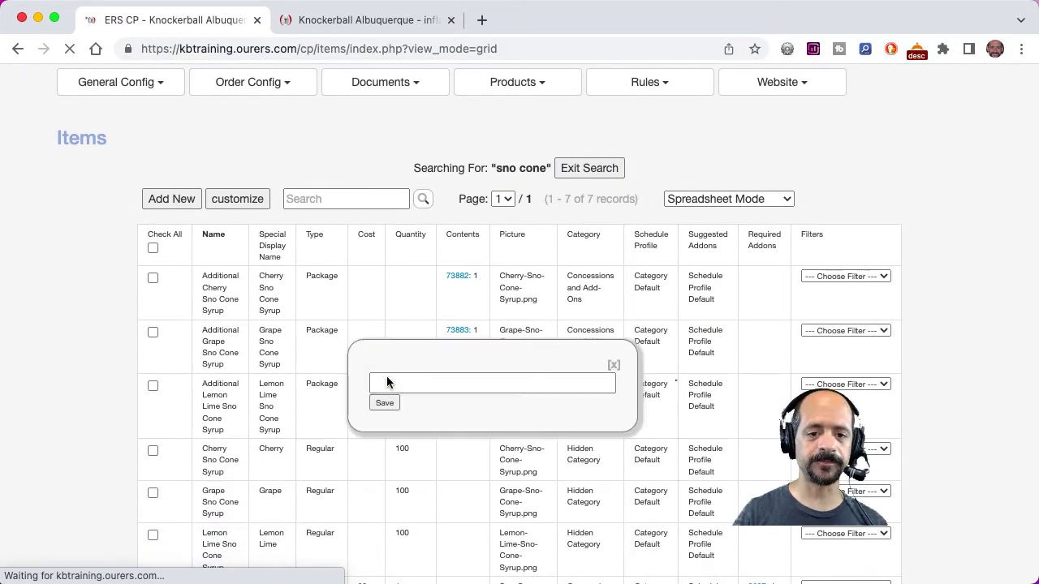
{"action": "left_click", "coordinate": [387, 377]}
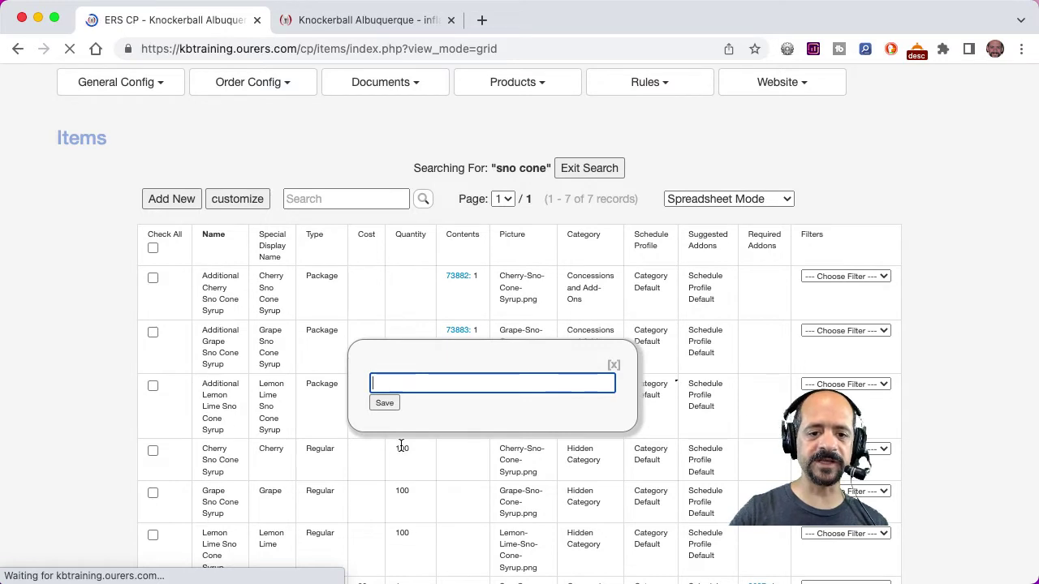
{"action": "type", "text": "10"}
{"action": "left_click", "coordinate": [384, 403]}
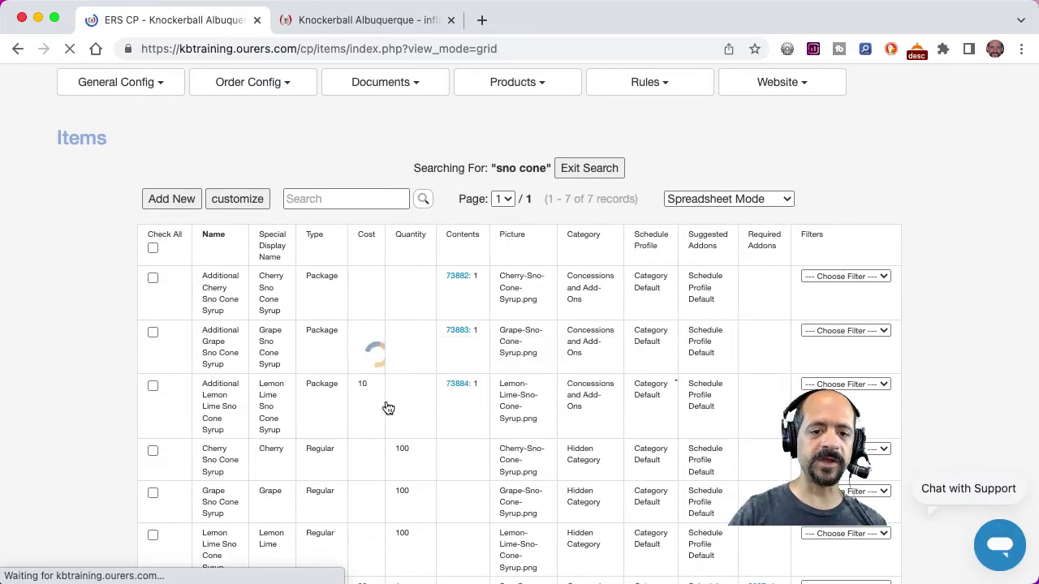
Set the cost of Additional Cherry Sno Cone Syrup to 10 in the spreadsheet and save it
{"action": "left_click", "coordinate": [368, 290]}
{"action": "left_click", "coordinate": [400, 333]}
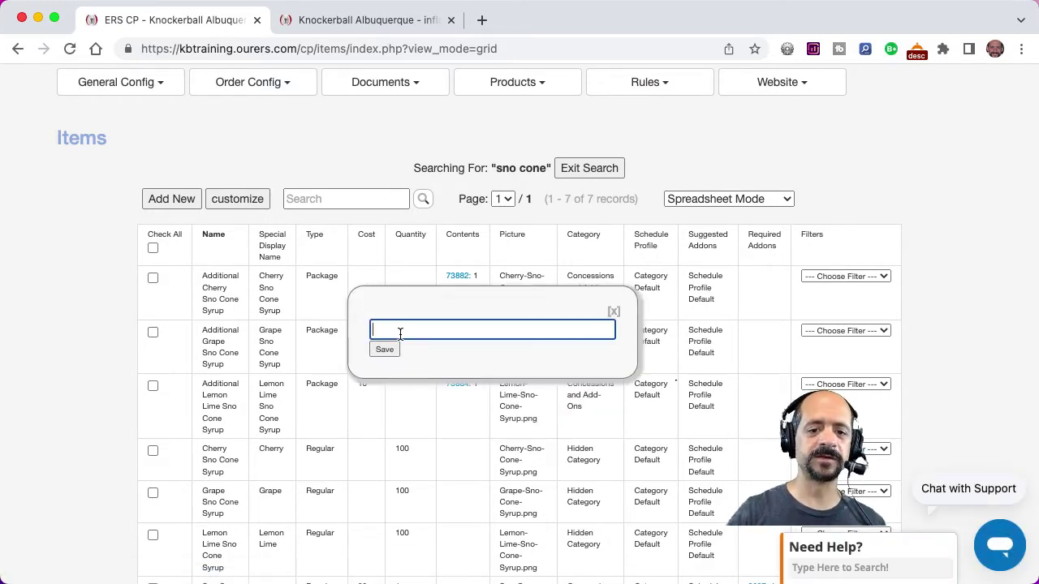
{"action": "left_click", "coordinate": [387, 355]}
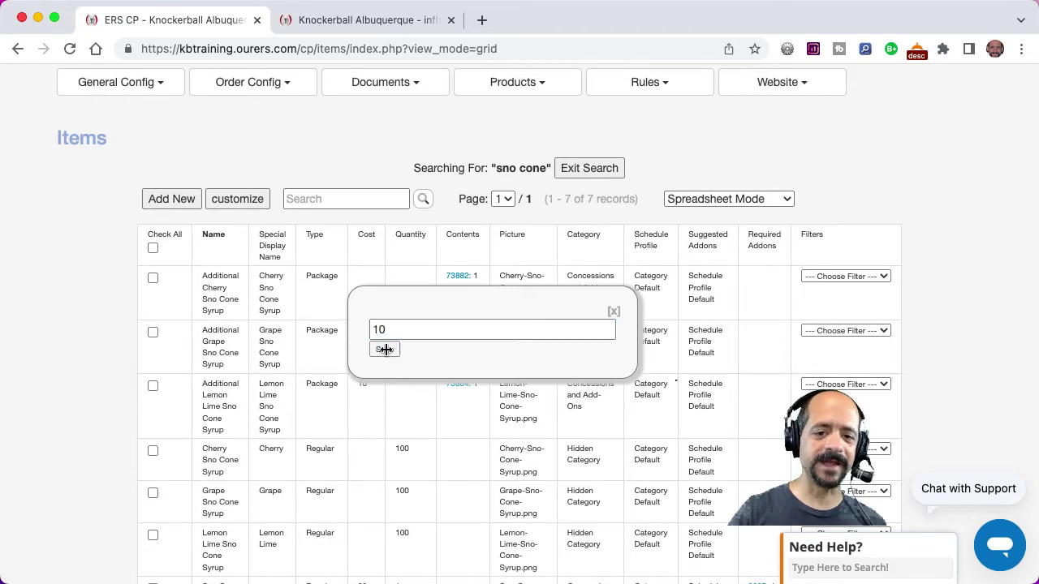
Return the items list to Browse Mode and open the Addons page of the products section
{"action": "left_click", "coordinate": [715, 201]}
{"action": "left_click", "coordinate": [721, 180]}
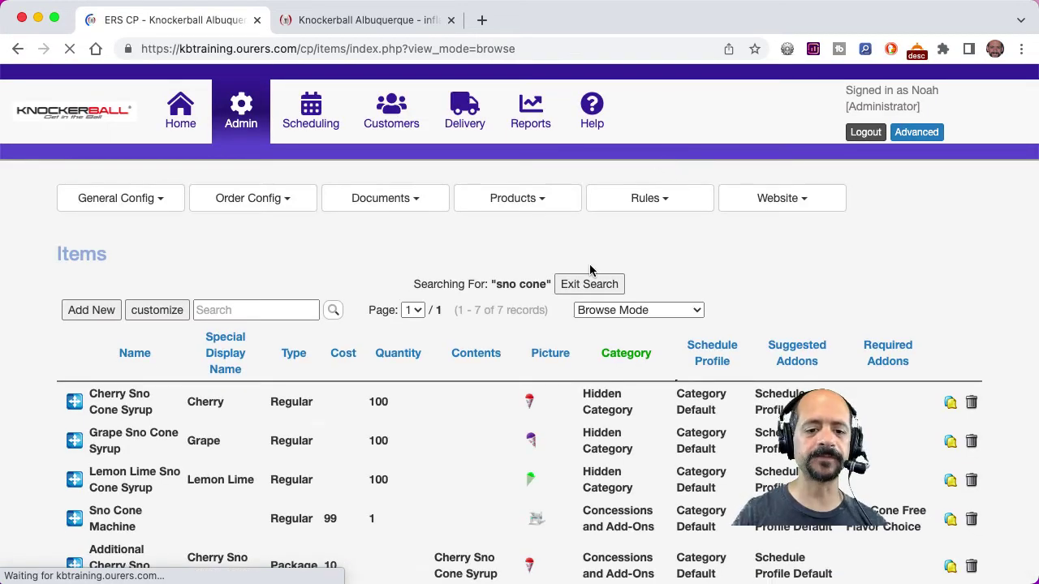
{"action": "scroll", "coordinate": [591, 270], "scroll_direction": "down", "scroll_amount": 5}
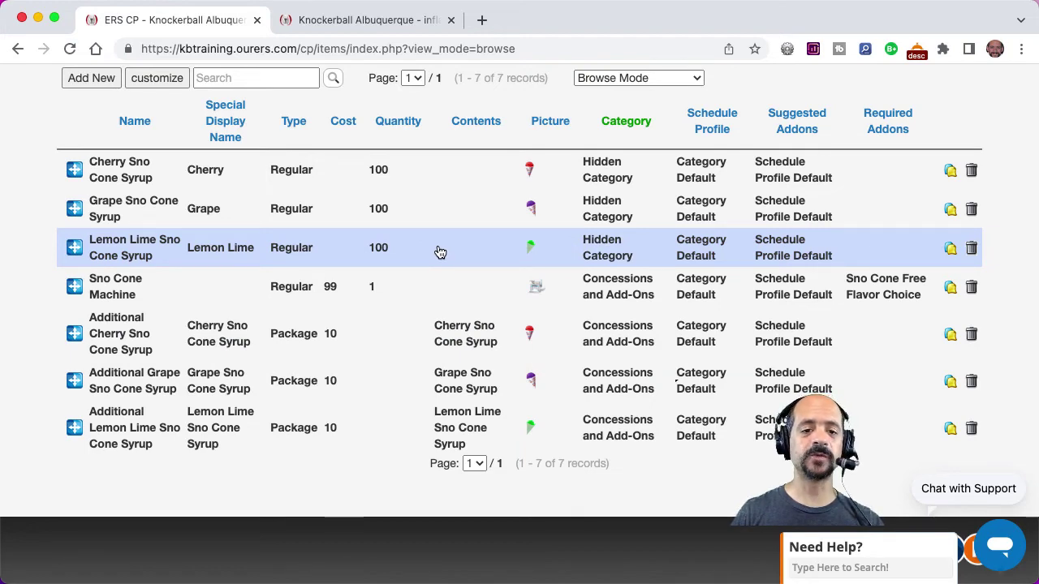
{"action": "scroll", "coordinate": [440, 247], "scroll_direction": "up", "scroll_amount": 3}
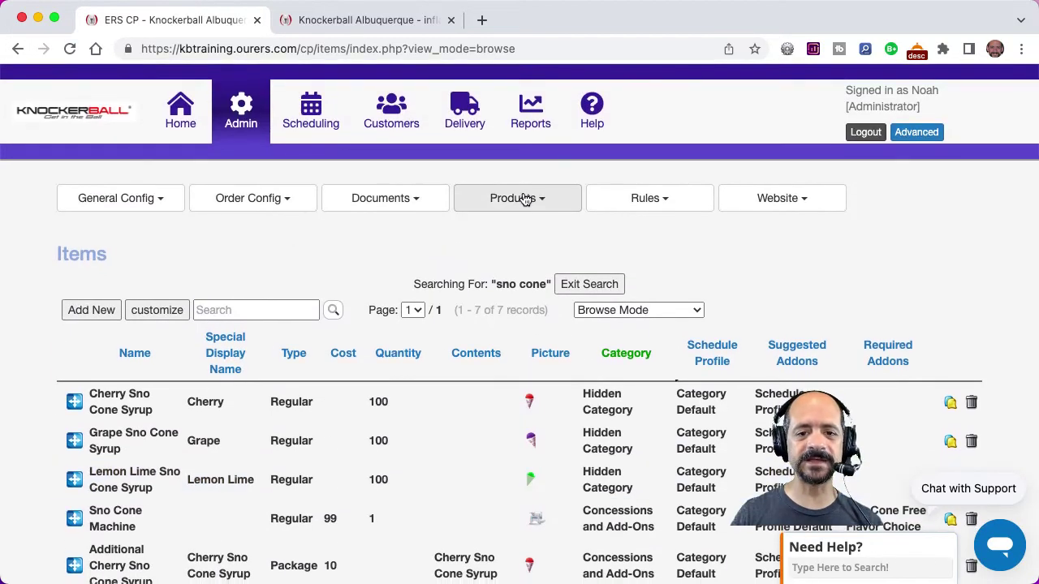
{"action": "left_click", "coordinate": [526, 200]}
{"action": "left_click", "coordinate": [505, 334]}
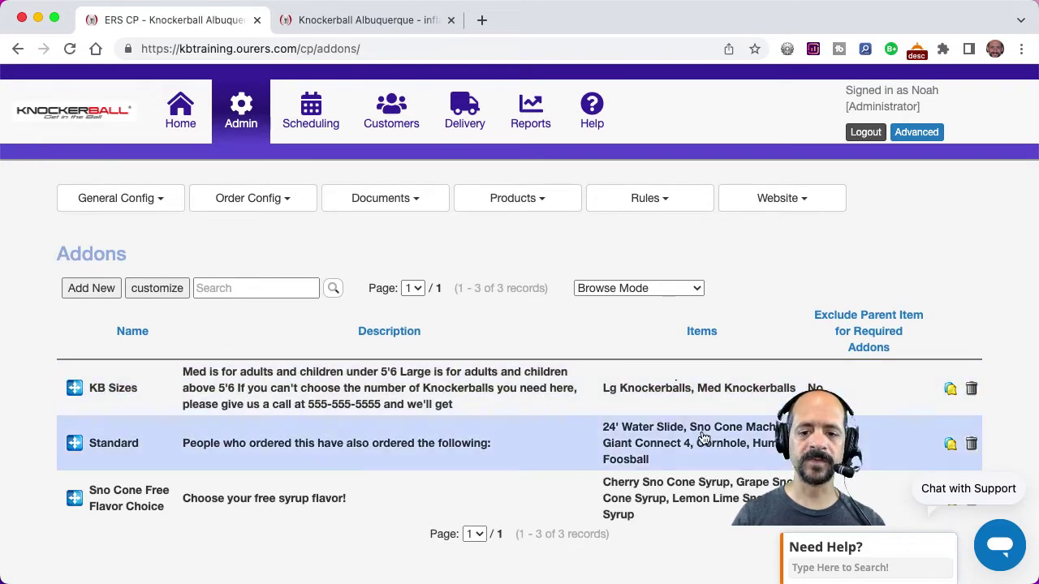
Create a copy of the Standard add-on and clear the Sno Cone Machine from its items
{"action": "left_click", "coordinate": [951, 445]}
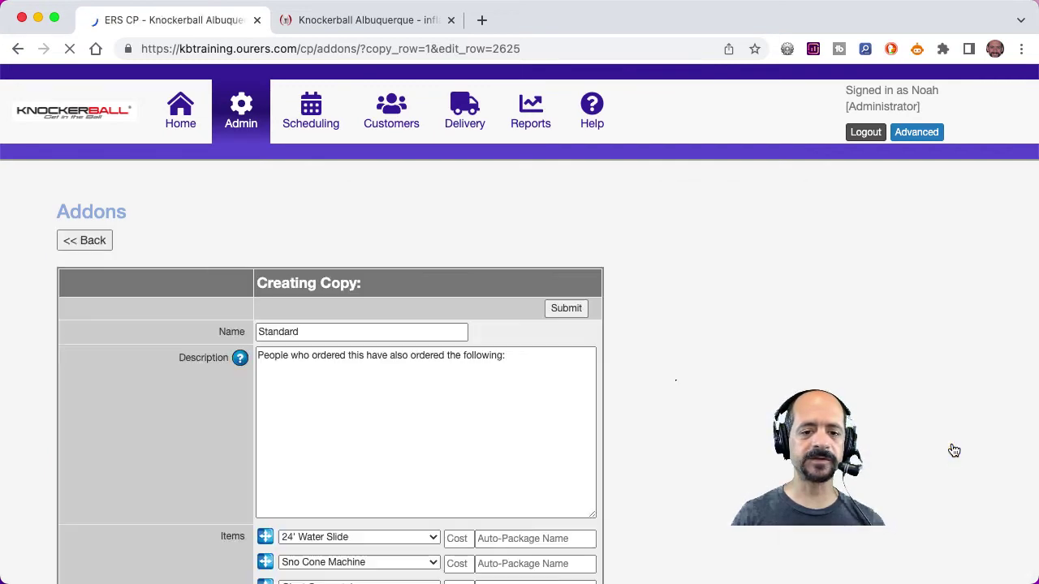
{"action": "scroll", "coordinate": [955, 451], "scroll_direction": "down", "scroll_amount": 5}
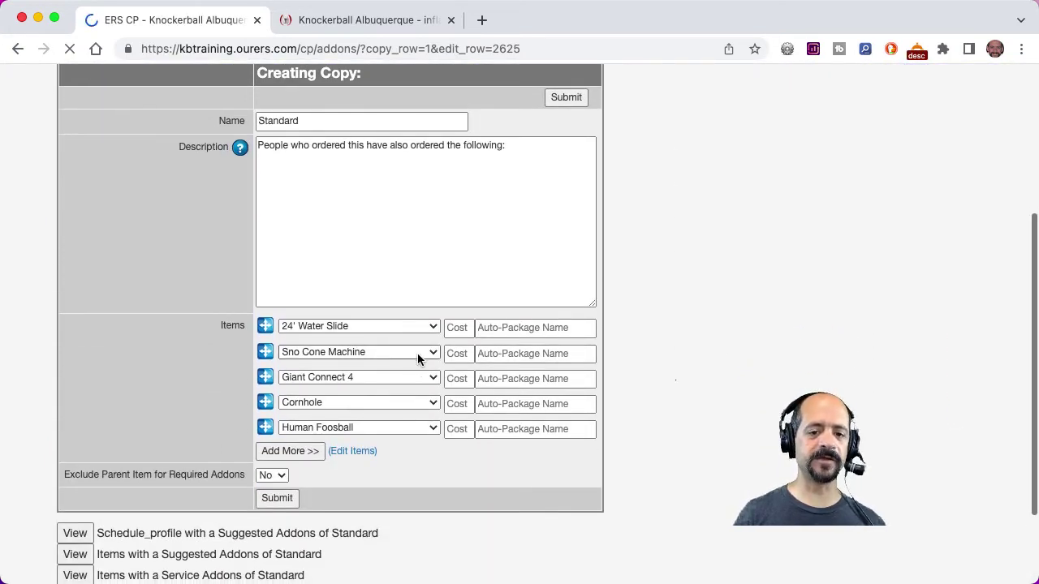
{"action": "left_click", "coordinate": [417, 354]}
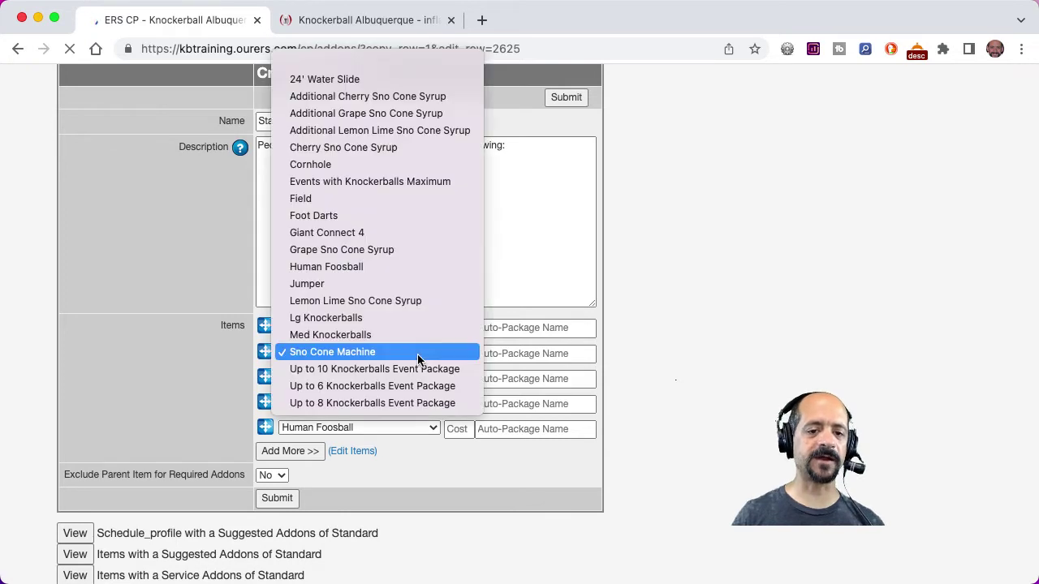
{"action": "left_click", "coordinate": [426, 61]}
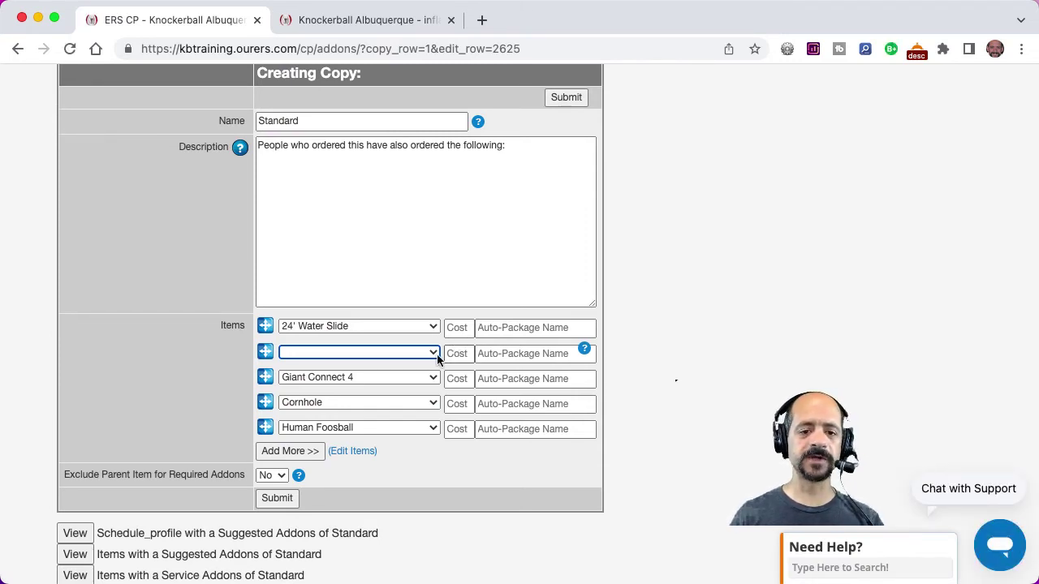
Add two more empty item rows to the add-on copy and move all three empty rows above 24' Water Slide
{"action": "left_click", "coordinate": [289, 454]}
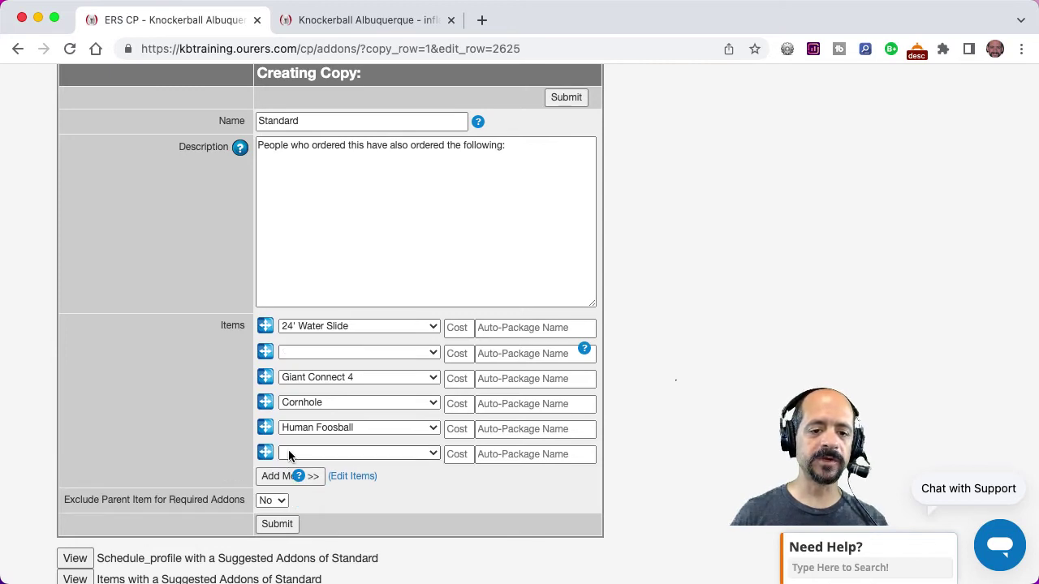
{"action": "left_click", "coordinate": [278, 477]}
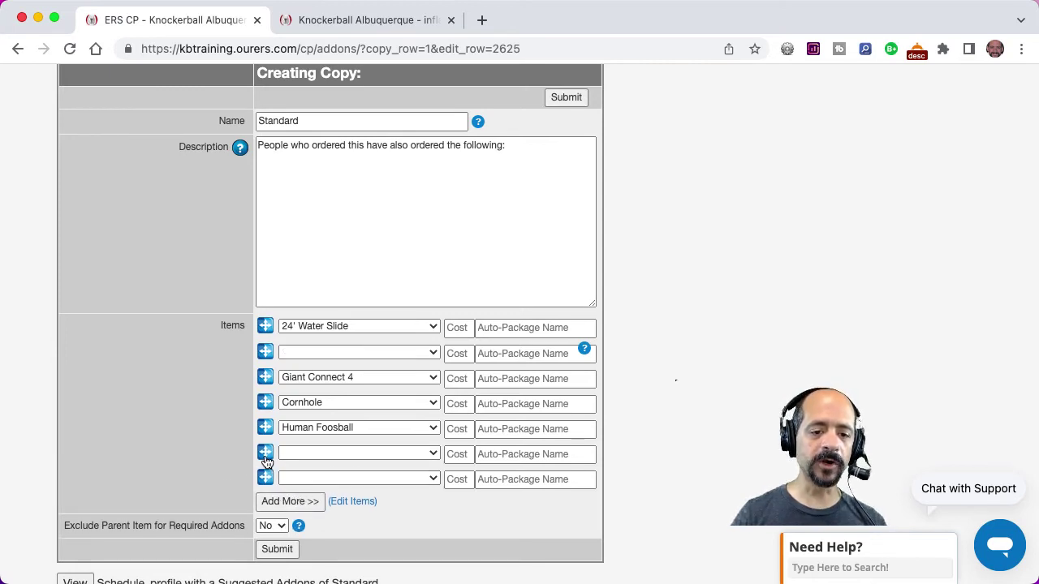
{"action": "left_click_drag", "start_coordinate": [267, 461], "coordinate": [266, 327]}
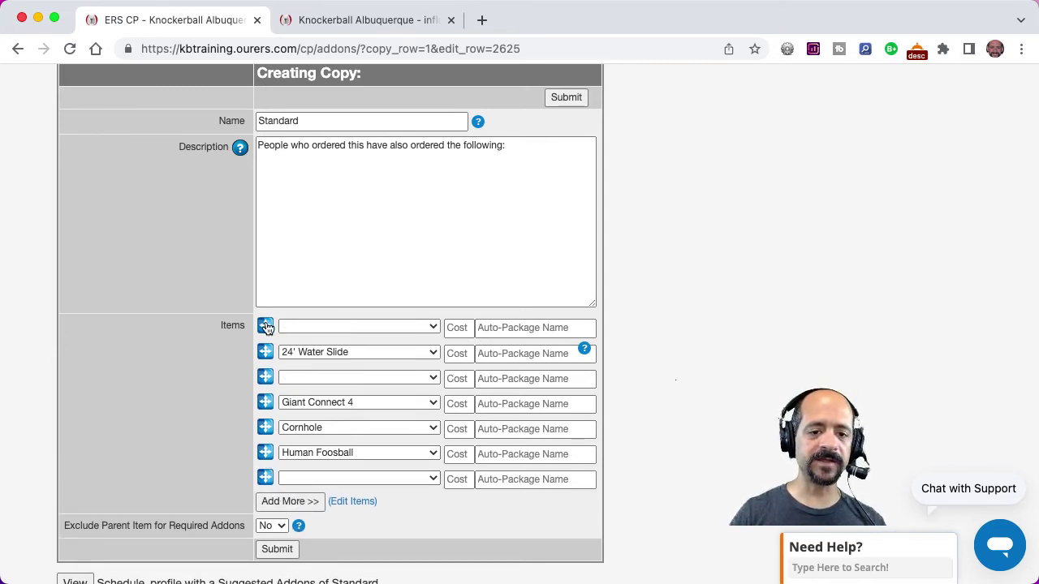
{"action": "left_click_drag", "start_coordinate": [265, 371], "coordinate": [266, 352]}
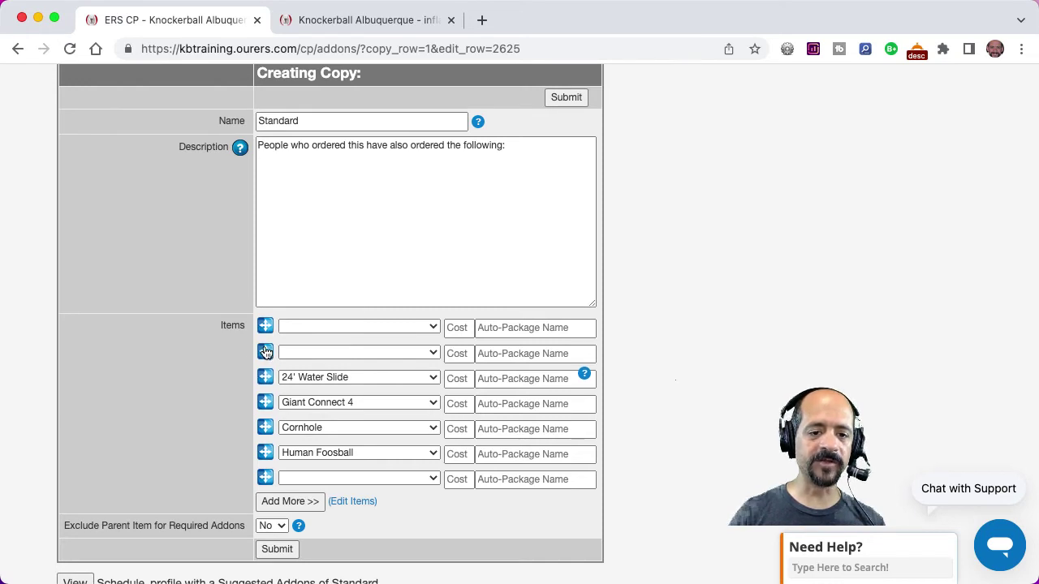
{"action": "left_click_drag", "start_coordinate": [268, 480], "coordinate": [268, 380]}
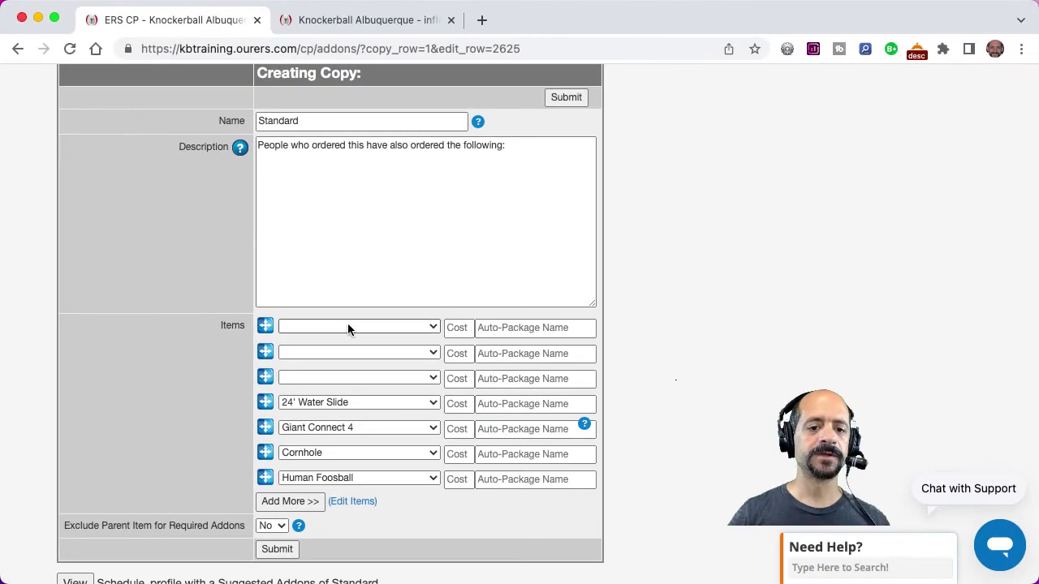
Fill the three empty item rows with Additional Cherry, Additional Grape and Additional Lemon Lime Sno Cone Syrup
{"action": "left_click", "coordinate": [239, 347]}
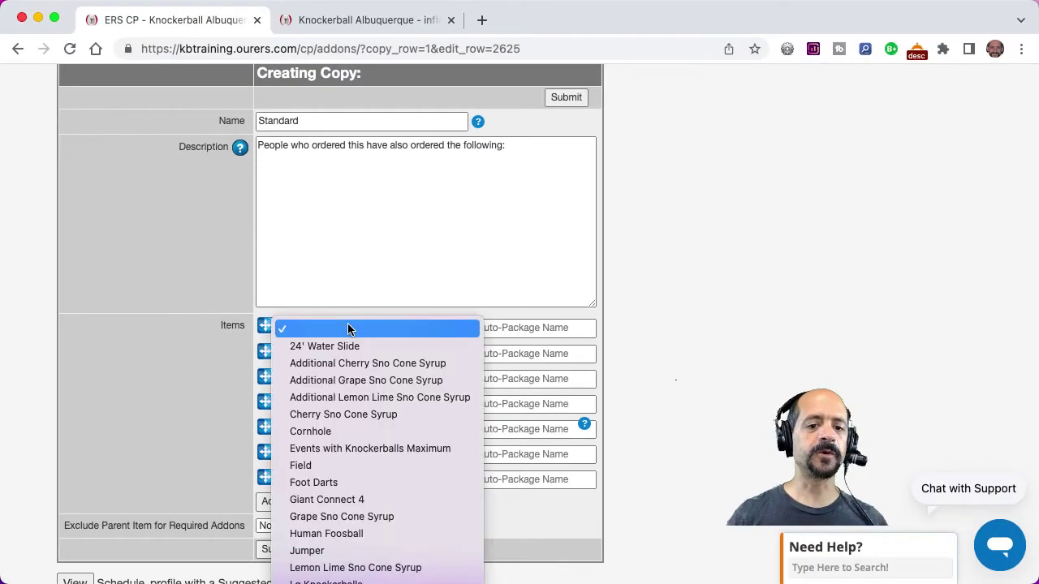
{"action": "left_click", "coordinate": [351, 364]}
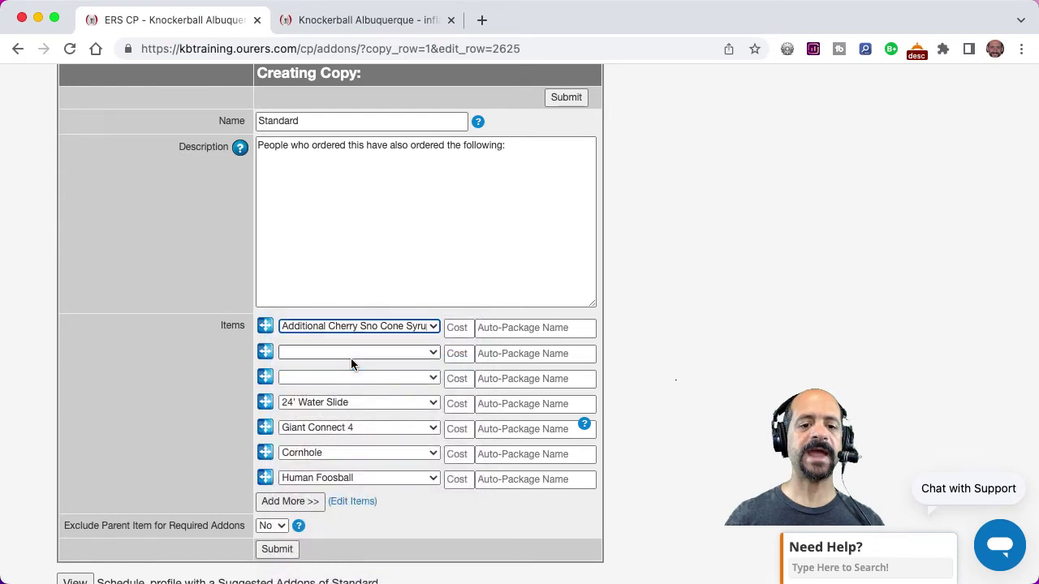
{"action": "left_click", "coordinate": [344, 352]}
{"action": "left_click", "coordinate": [349, 405]}
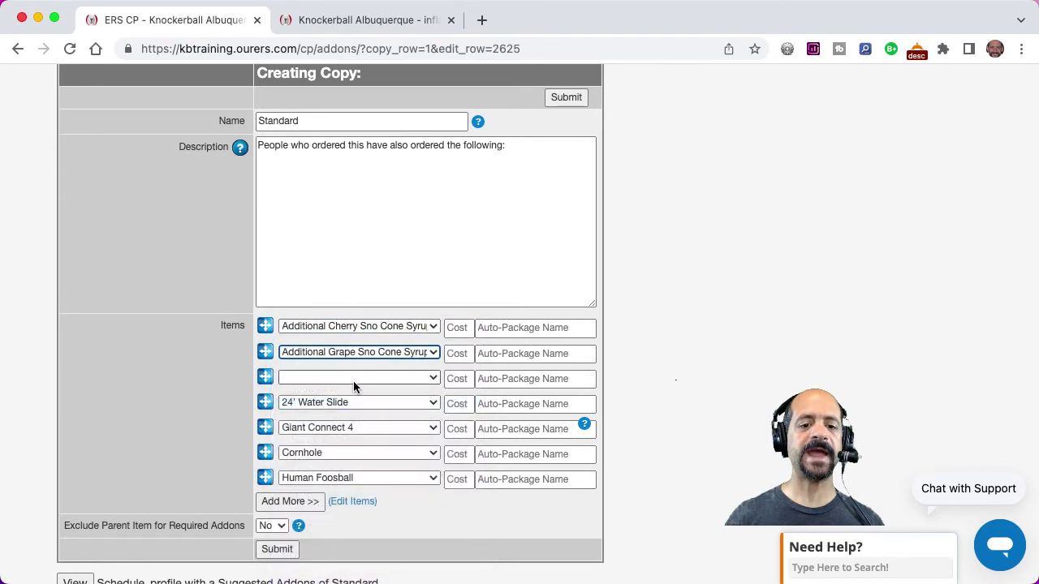
{"action": "left_click", "coordinate": [344, 379]}
{"action": "left_click", "coordinate": [351, 447]}
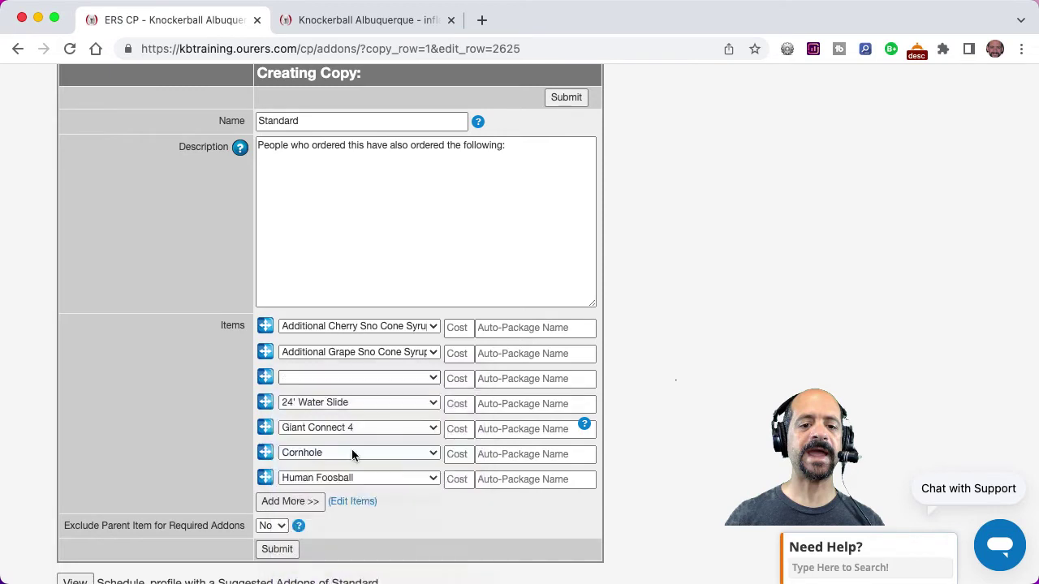
Describe the copy as "How about some more Sno Cone Syrup? A water slide or interactive game will help take your event to the next level!" and submit
{"action": "triple_click", "coordinate": [519, 145]}
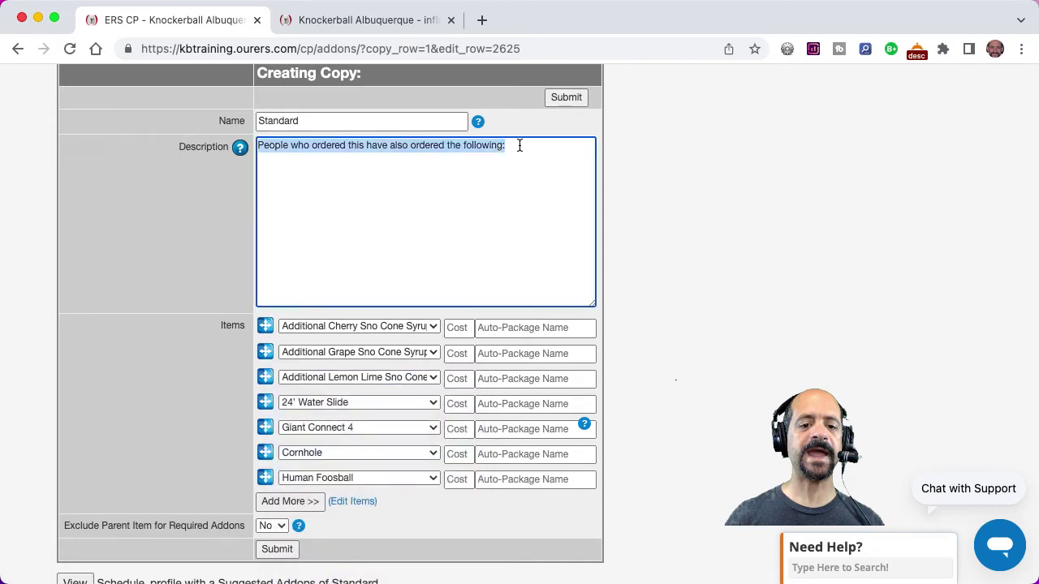
{"action": "type", "text": "How about o"}
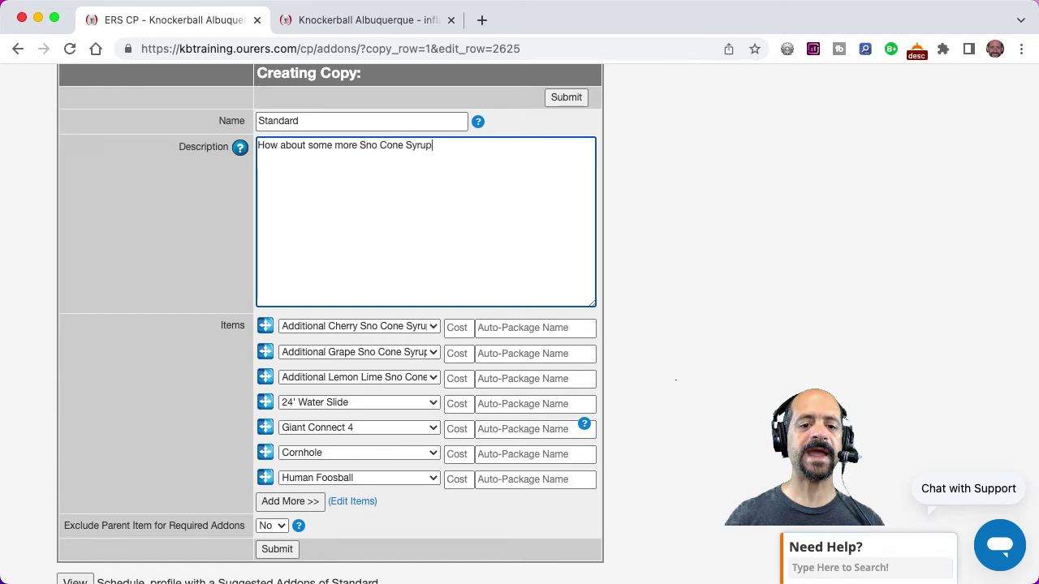
{"action": "type", "text": "ide"}
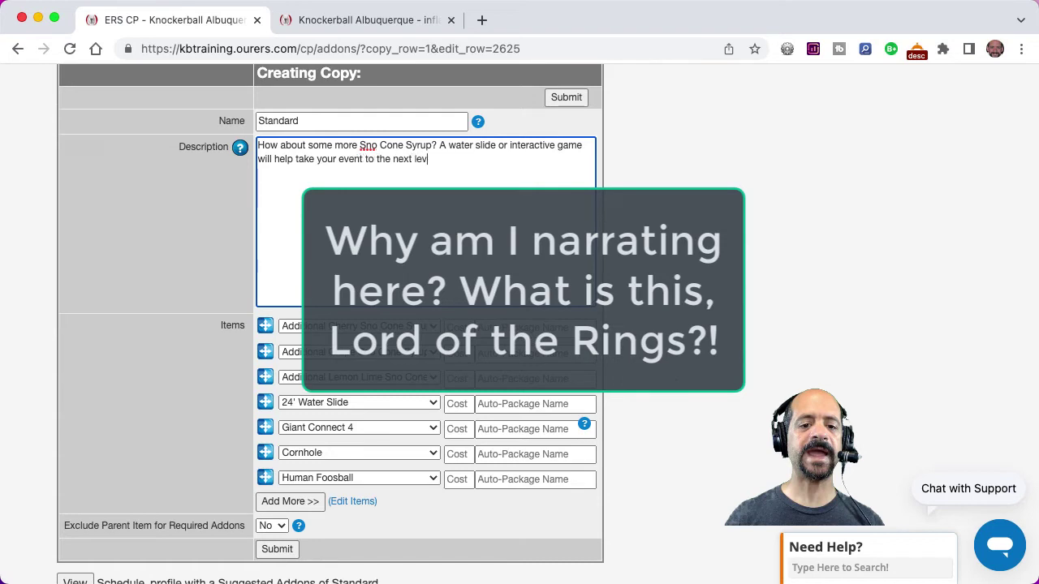
{"action": "left_click", "coordinate": [566, 97]}
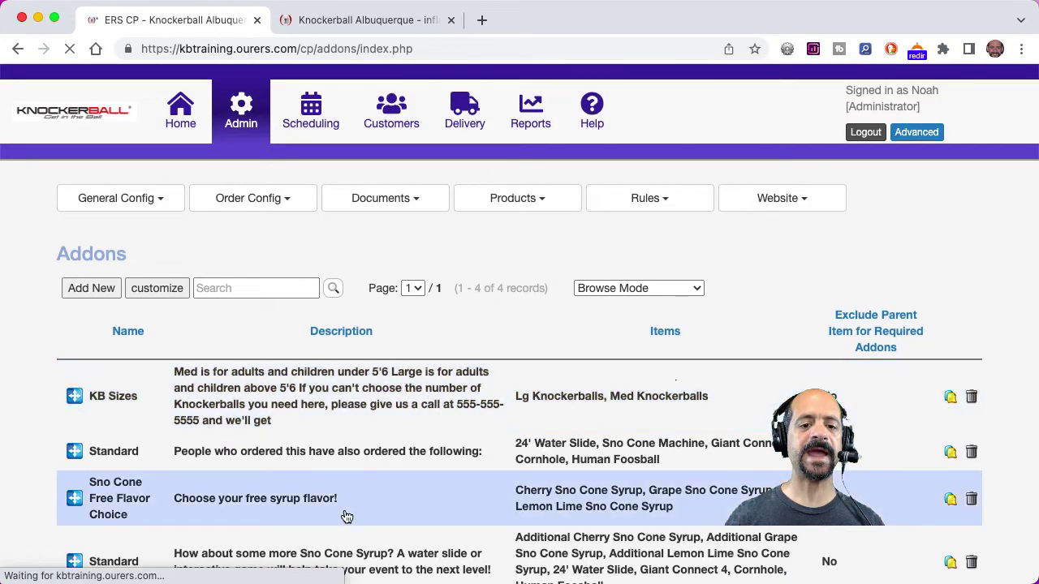
Rename the copied Standard add-on as "Additional Sno Cone Flavors" and submit it
{"action": "scroll", "coordinate": [365, 497], "scroll_direction": "down", "scroll_amount": 3}
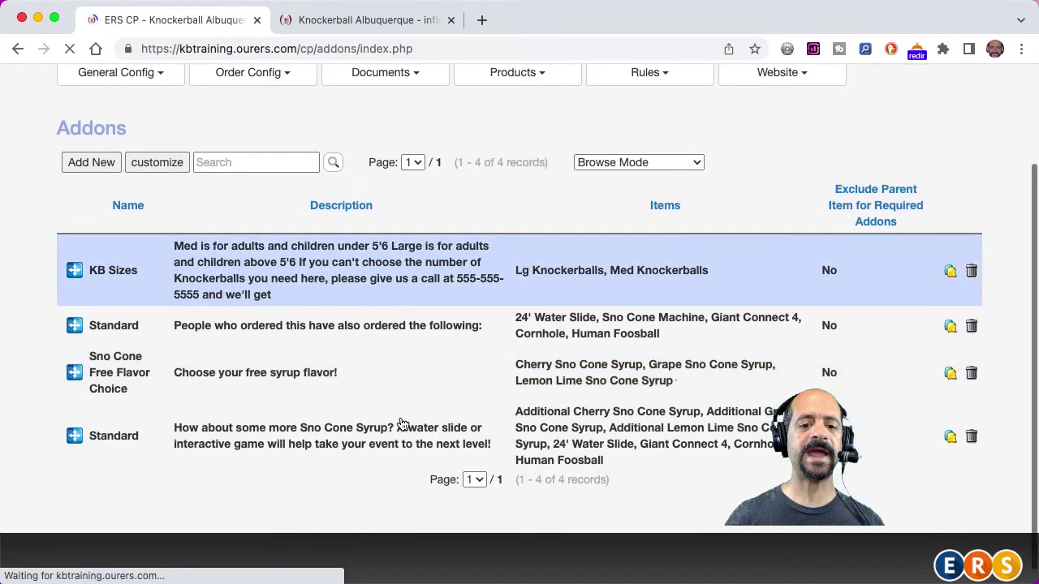
{"action": "left_click", "coordinate": [373, 441]}
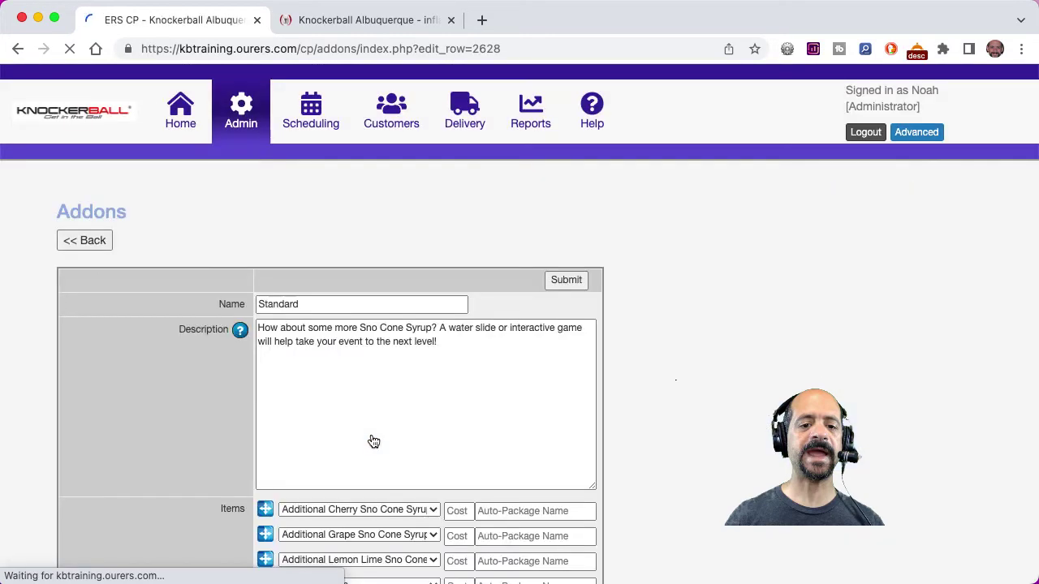
{"action": "double_click", "coordinate": [340, 346]}
{"action": "type", "text": "add"}
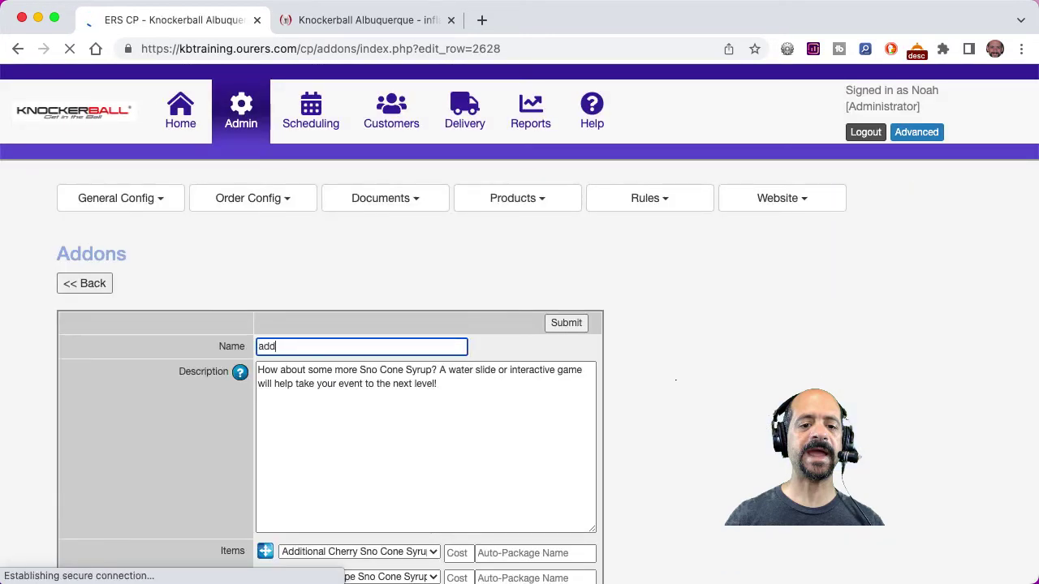
{"action": "key", "text": "BackSpace"}
{"action": "key", "text": "BackSpace"}
{"action": "key", "text": "BackSpace"}
{"action": "type", "text": "Additional Sno Cone Flavors"}
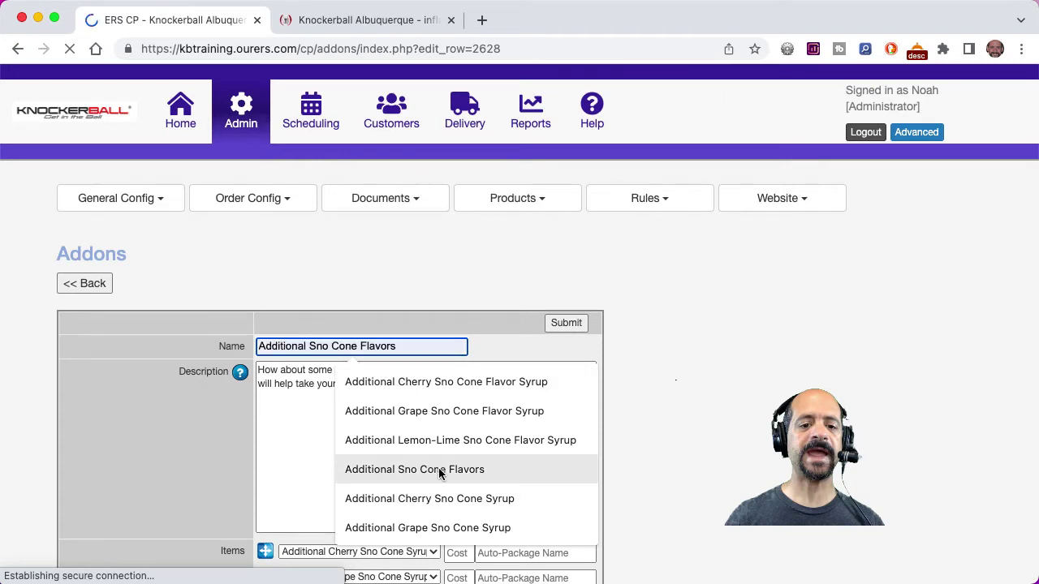
{"action": "left_click", "coordinate": [438, 469]}
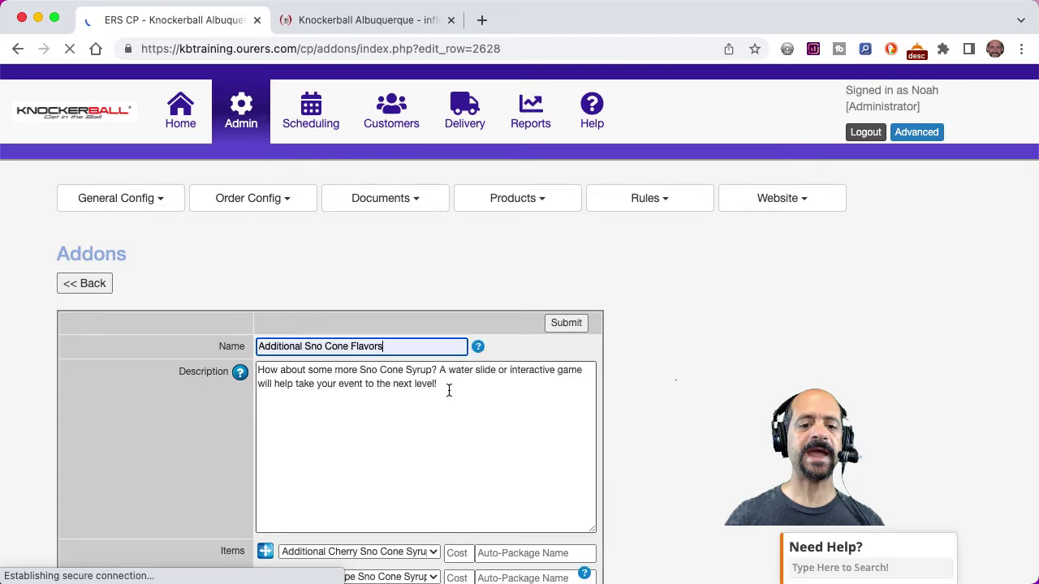
{"action": "left_click", "coordinate": [566, 322]}
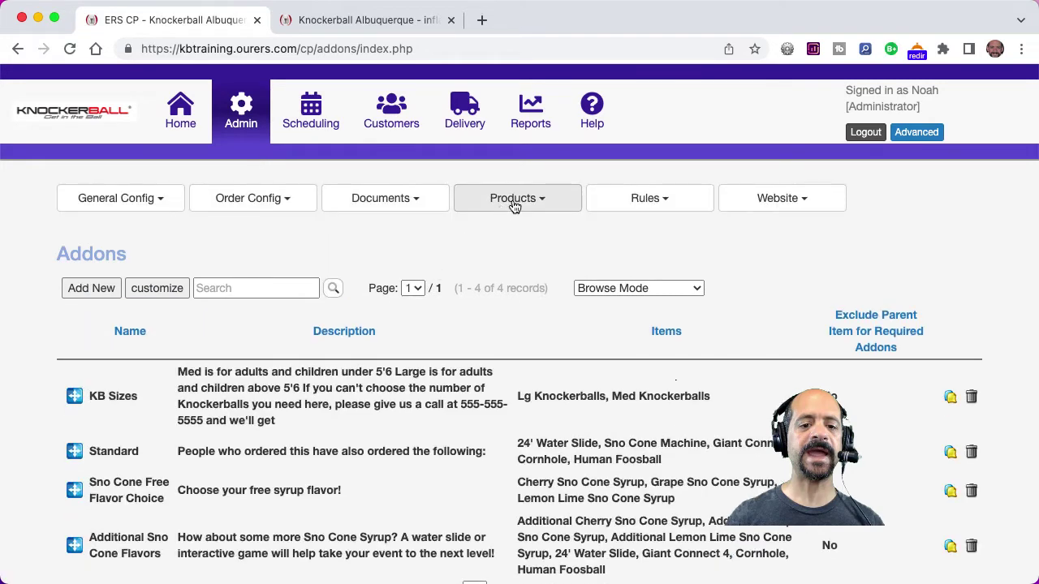
Open the Items page of the products section and switch the sno cone items list to Spreadsheet Mode
{"action": "left_click", "coordinate": [514, 203]}
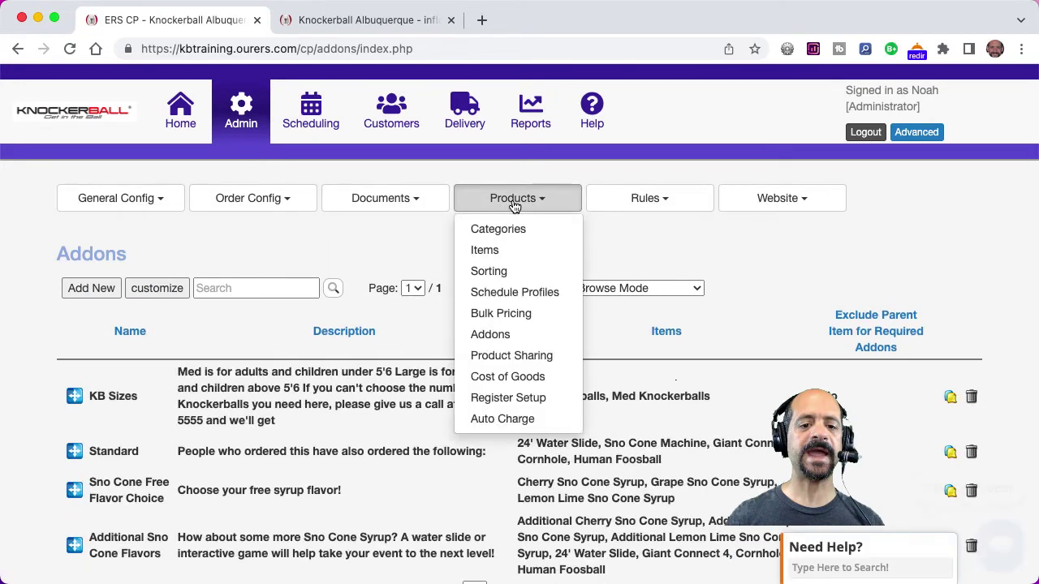
{"action": "left_click", "coordinate": [506, 252]}
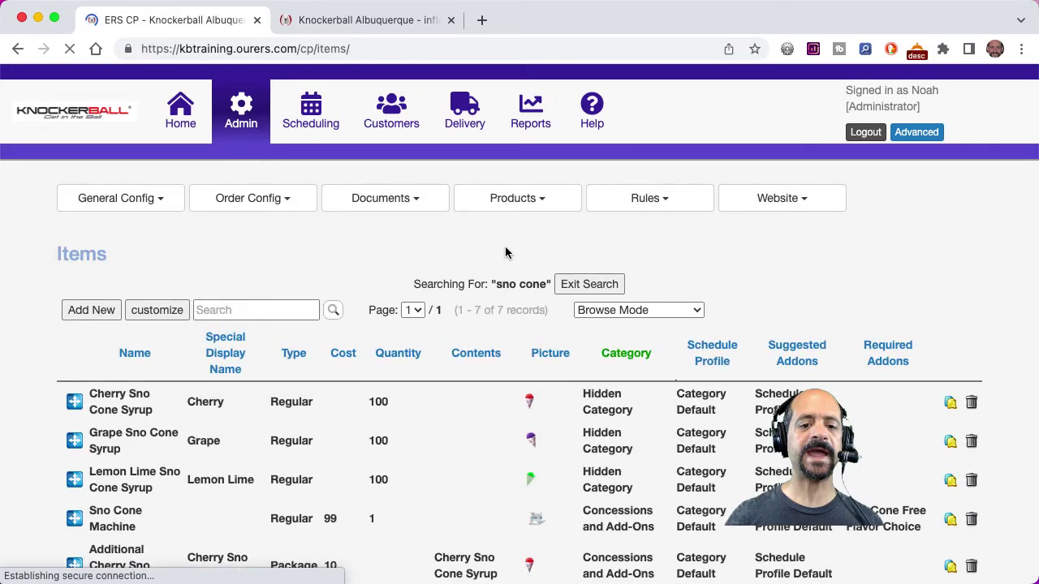
{"action": "left_click", "coordinate": [613, 312]}
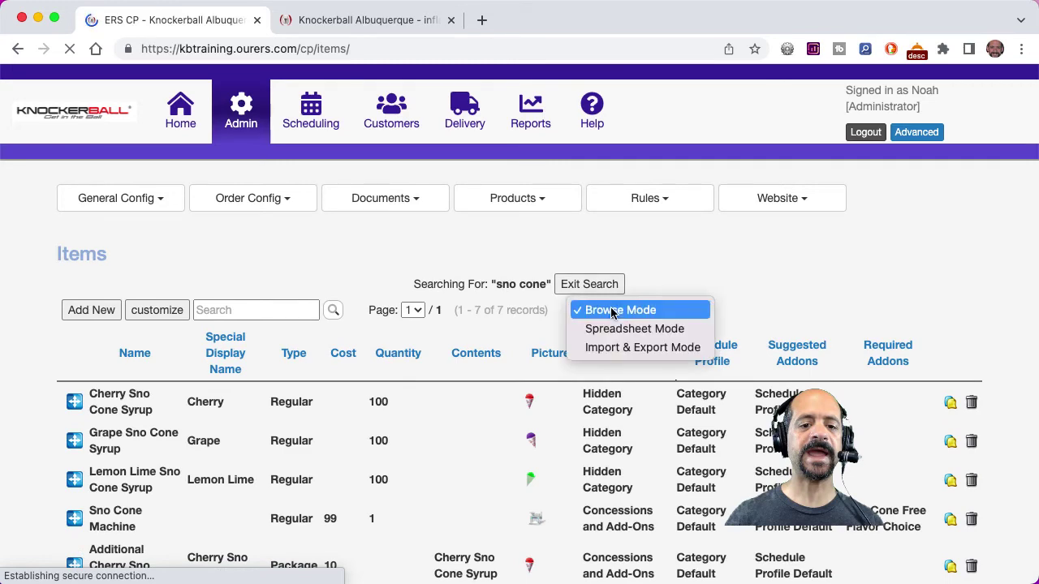
{"action": "left_click", "coordinate": [615, 329]}
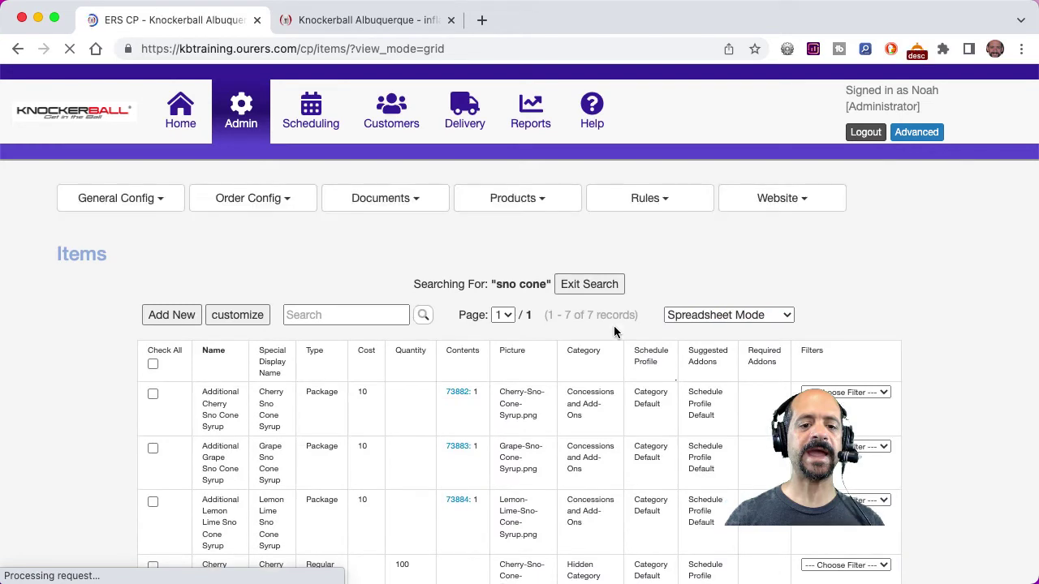
{"action": "scroll", "coordinate": [633, 341], "scroll_direction": "down", "scroll_amount": 1}
{"action": "scroll", "coordinate": [646, 369], "scroll_direction": "down", "scroll_amount": 5}
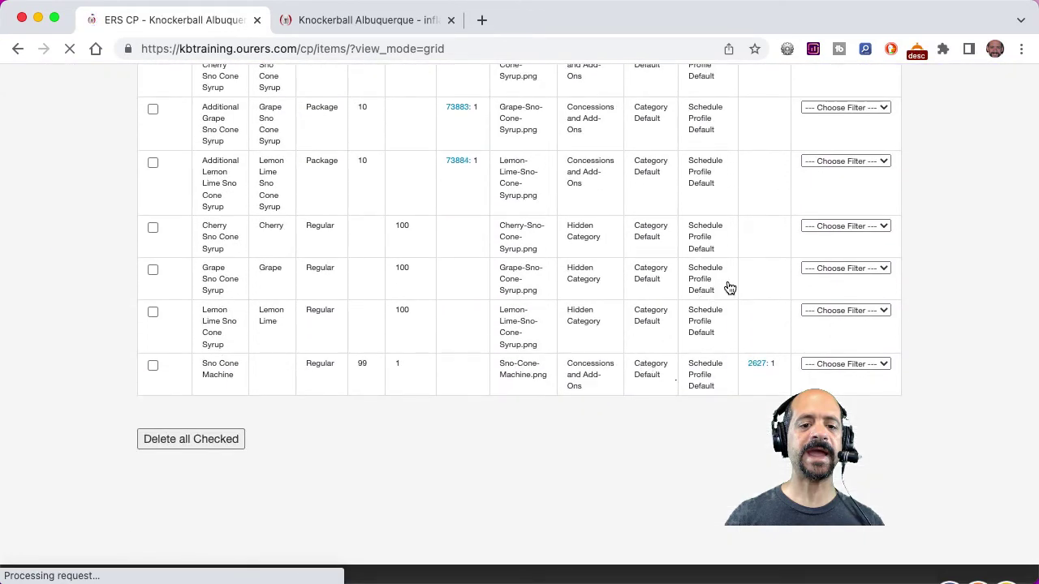
Set the suggested addons of Cherry Sno Cone Syrup and Grape Sno Cone Syrup to Additional Sno Cone Flavors, saving each
{"action": "left_click", "coordinate": [724, 239]}
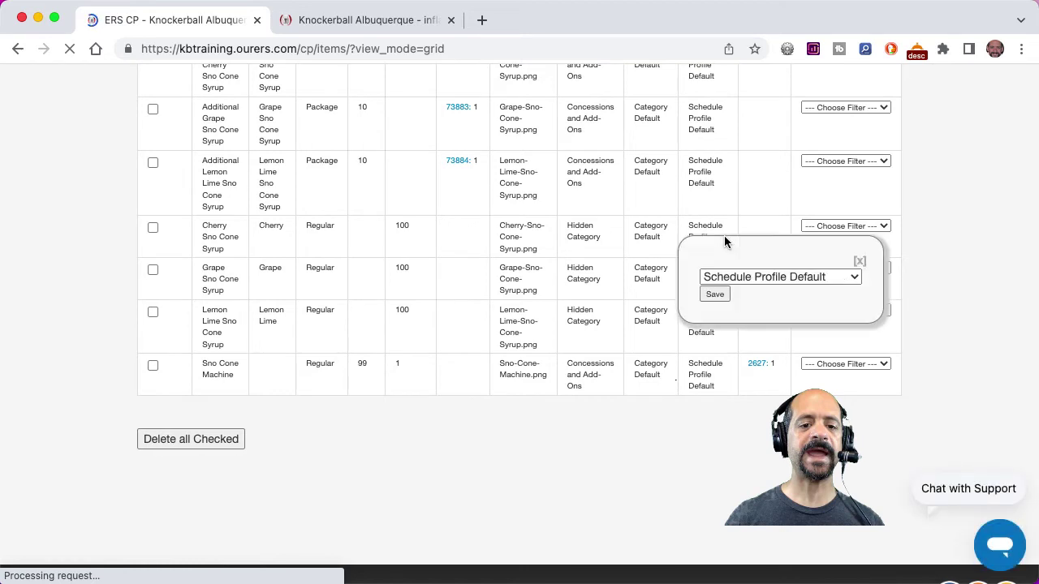
{"action": "left_click", "coordinate": [742, 277]}
{"action": "left_click", "coordinate": [747, 352]}
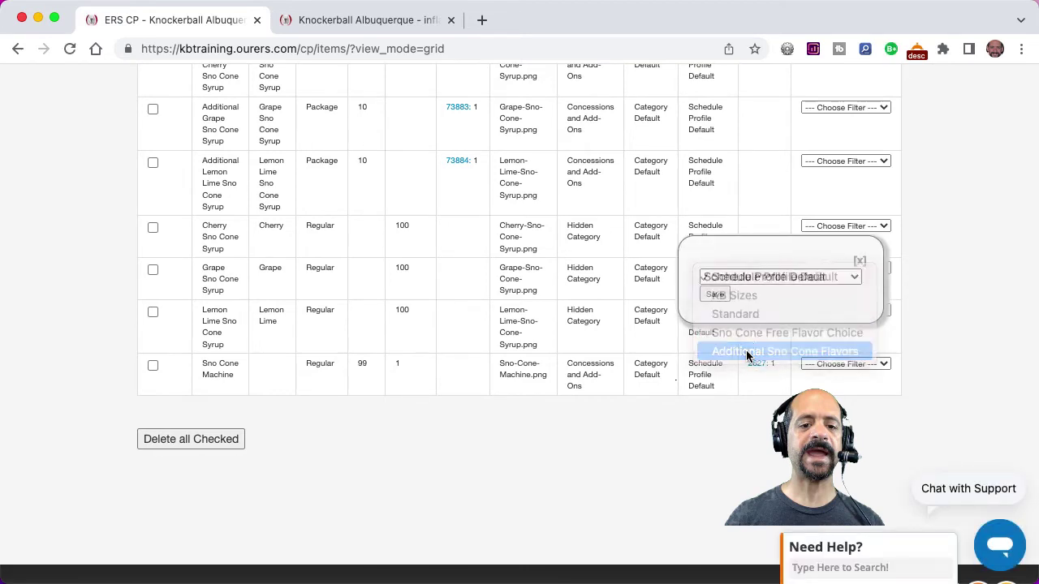
{"action": "left_click", "coordinate": [715, 295]}
{"action": "left_click", "coordinate": [726, 288]}
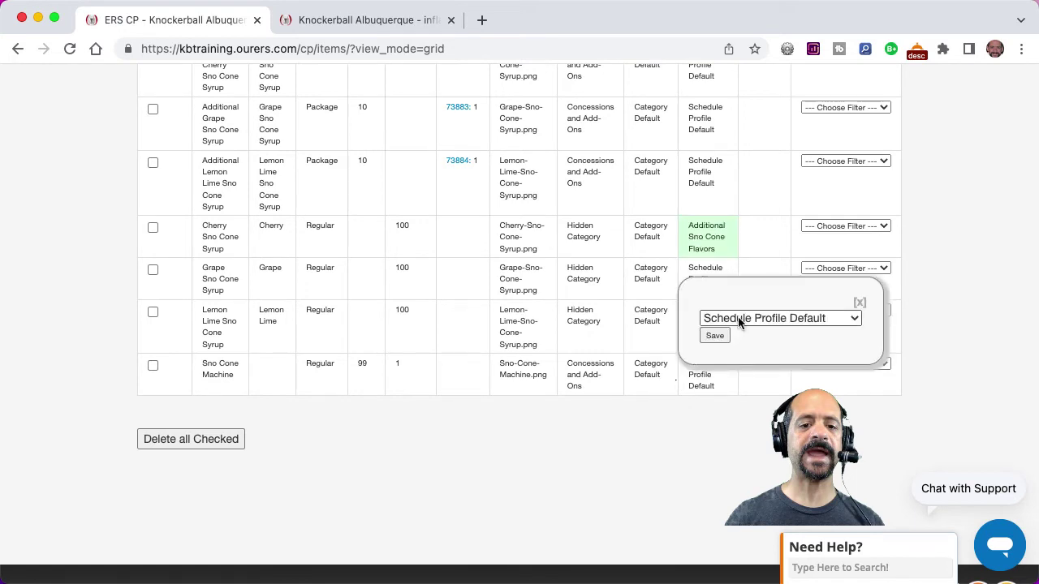
{"action": "left_click", "coordinate": [739, 323]}
{"action": "left_click", "coordinate": [739, 392]}
{"action": "left_click", "coordinate": [714, 337]}
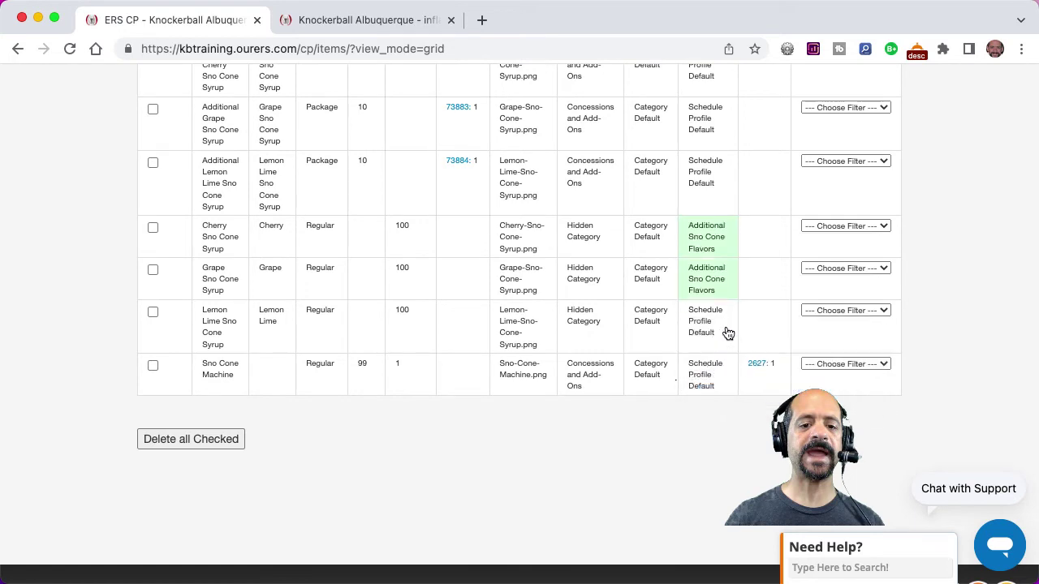
Set the suggested addons of Lemon Lime Sno Cone Syrup to Additional Sno Cone Flavors and save it
{"action": "left_click", "coordinate": [728, 334]}
{"action": "left_click", "coordinate": [738, 361]}
{"action": "left_click", "coordinate": [742, 434]}
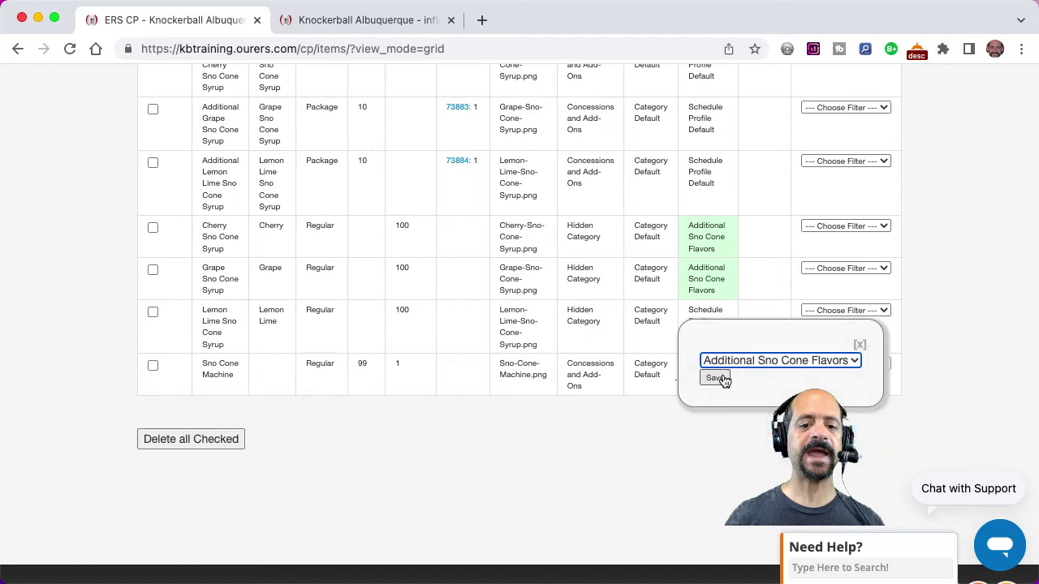
{"action": "left_click", "coordinate": [718, 378]}
Switch to the website cart, reload it and examine the suggested sno cone syrups and other items offered below the order
{"action": "scroll", "coordinate": [712, 316], "scroll_direction": "up", "scroll_amount": 5}
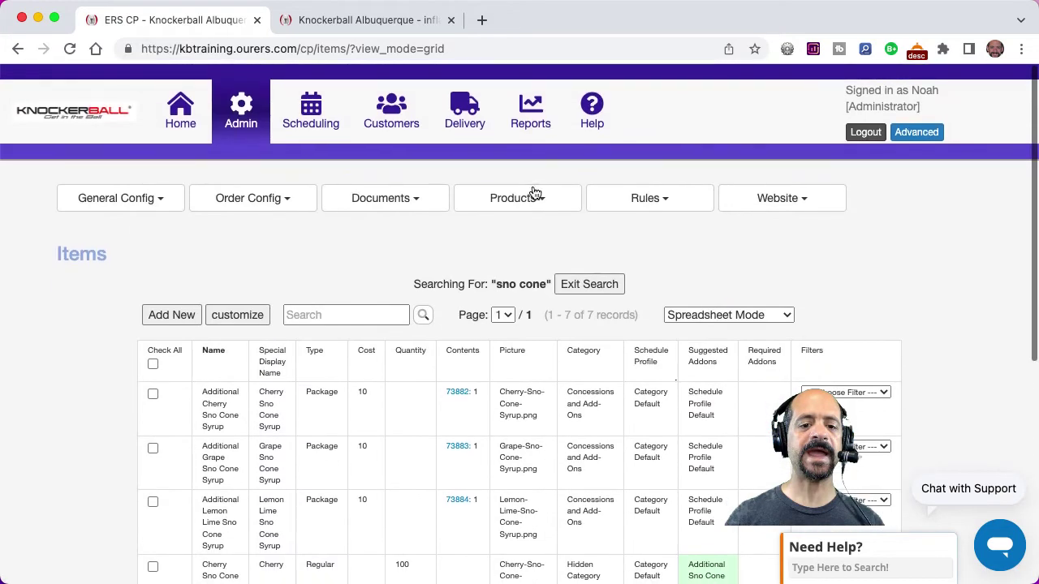
{"action": "left_click", "coordinate": [347, 20]}
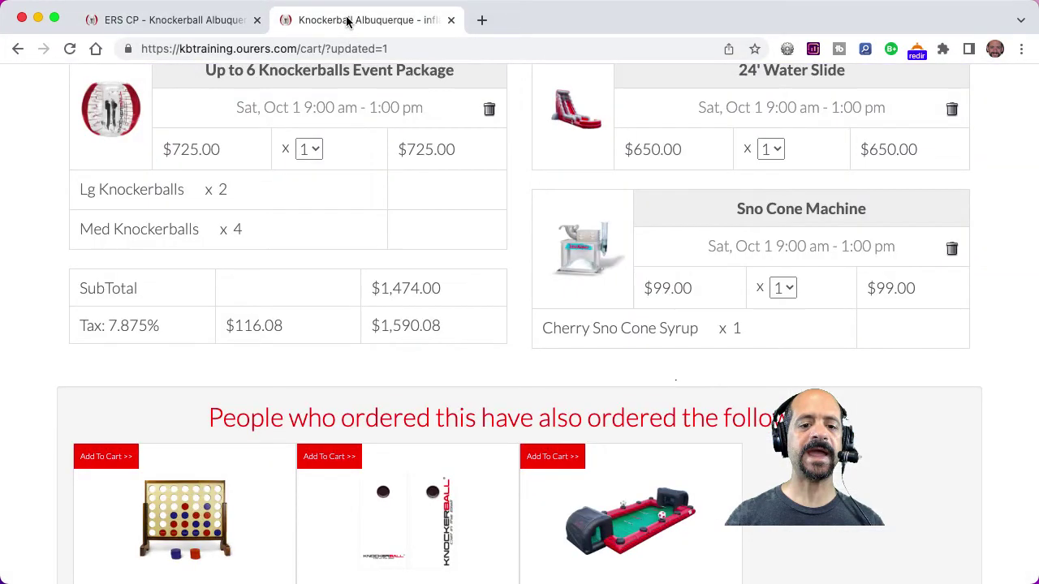
{"action": "left_click", "coordinate": [71, 50]}
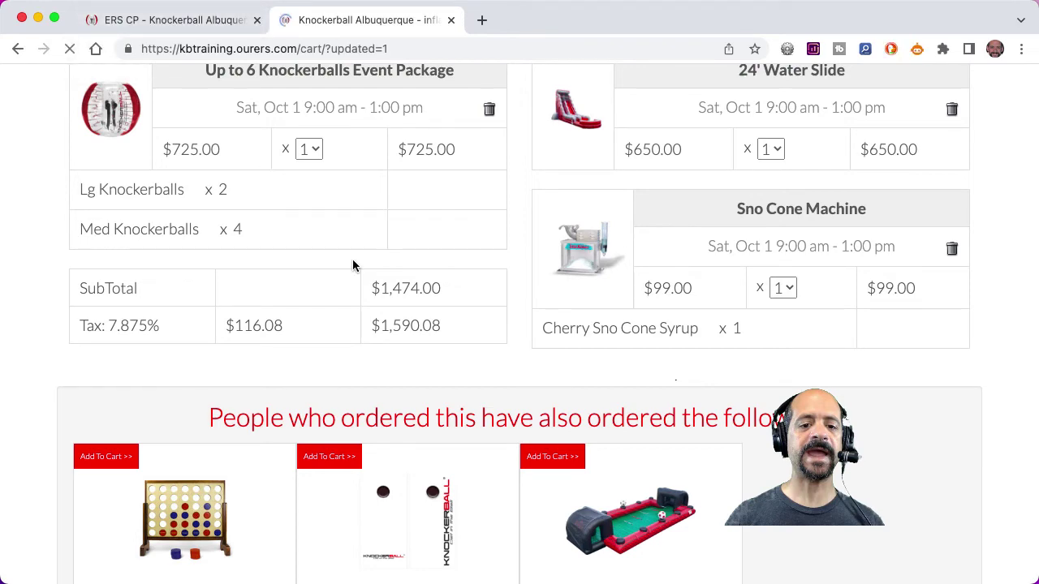
{"action": "scroll", "coordinate": [353, 266], "scroll_direction": "down", "scroll_amount": 5}
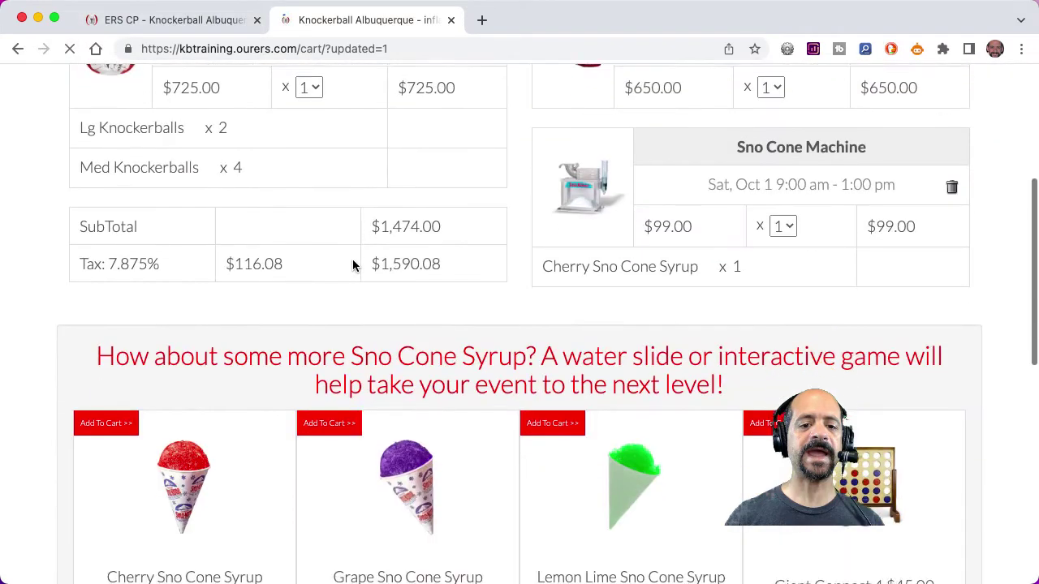
{"action": "scroll", "coordinate": [354, 267], "scroll_direction": "down", "scroll_amount": 2}
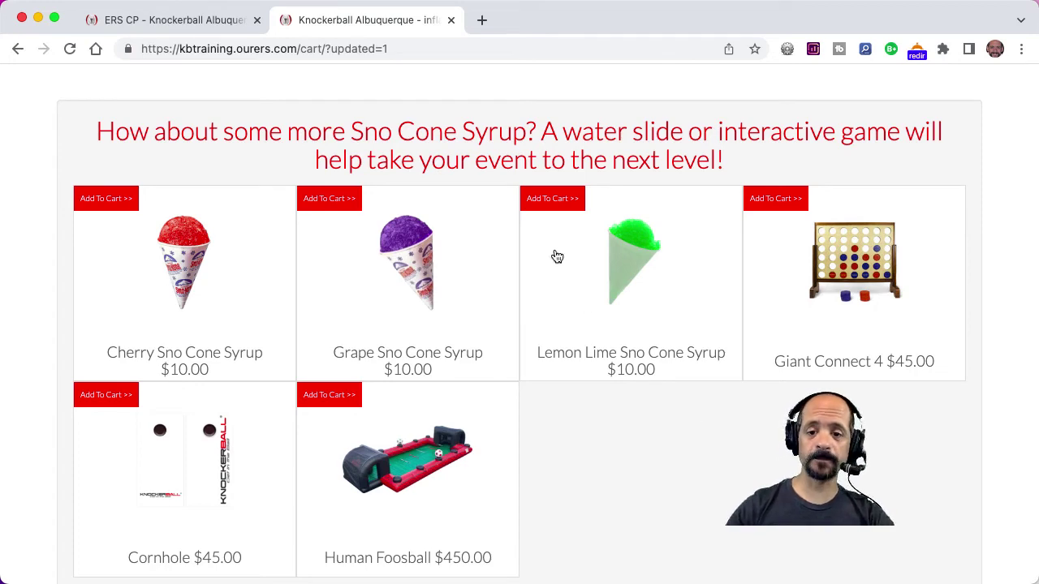
Return to the control panel's sno cone items list and review the available view modes without changing the current one
{"action": "left_click", "coordinate": [178, 20]}
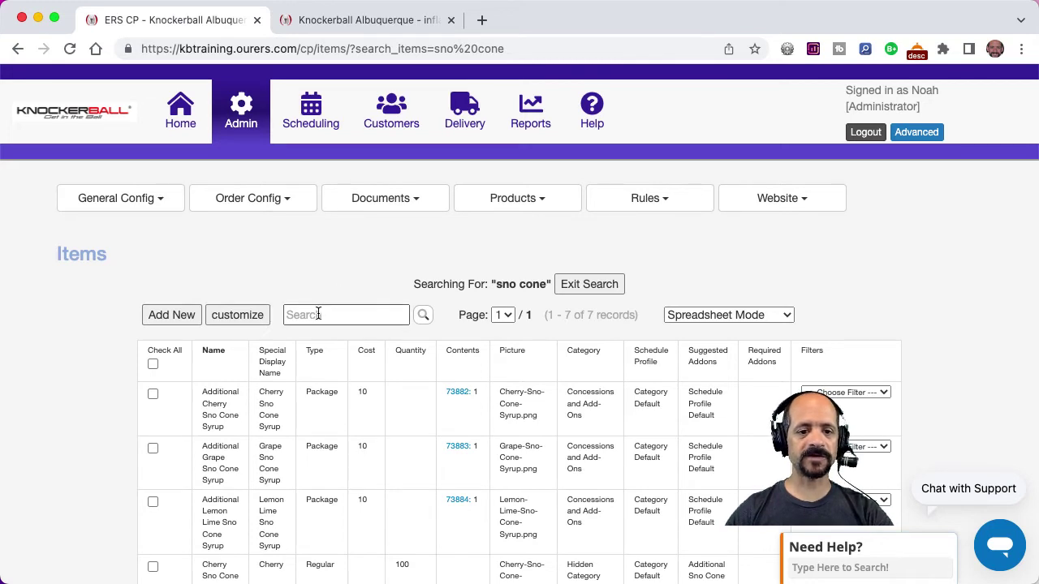
{"action": "mouse_move", "coordinate": [317, 314]}
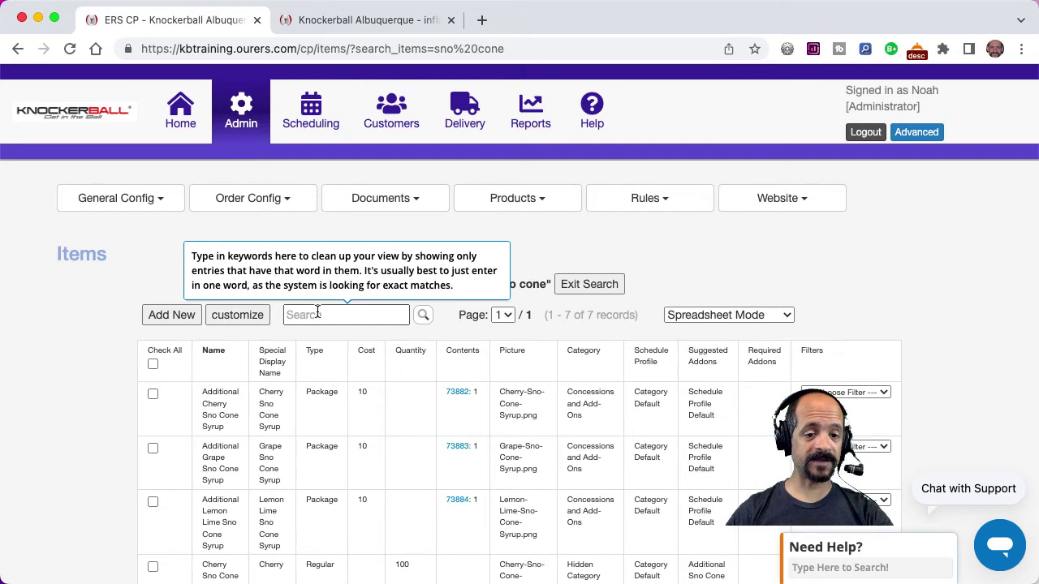
{"action": "left_click", "coordinate": [696, 315]}
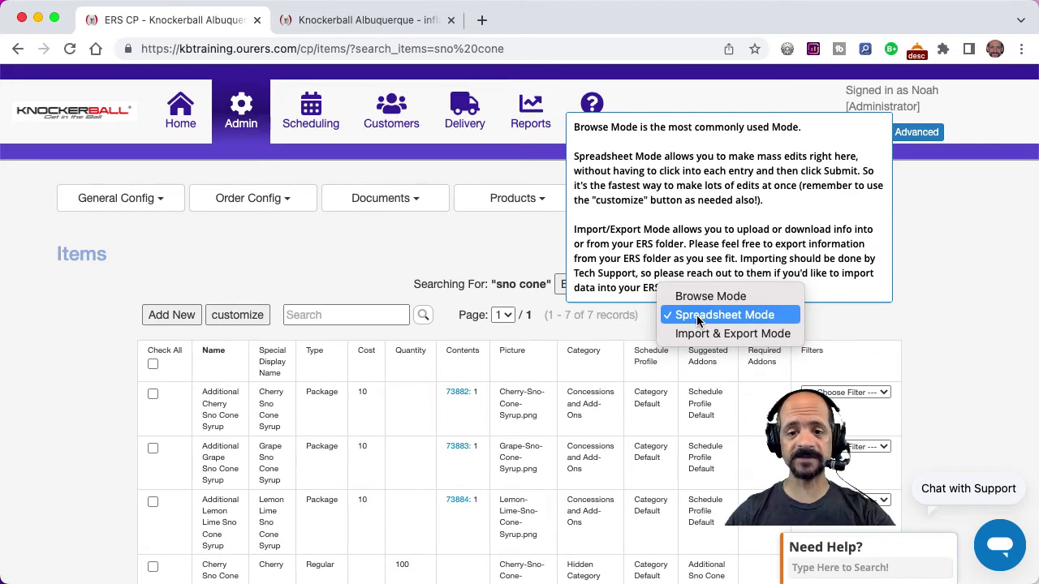
{"action": "key", "text": "Escape"}
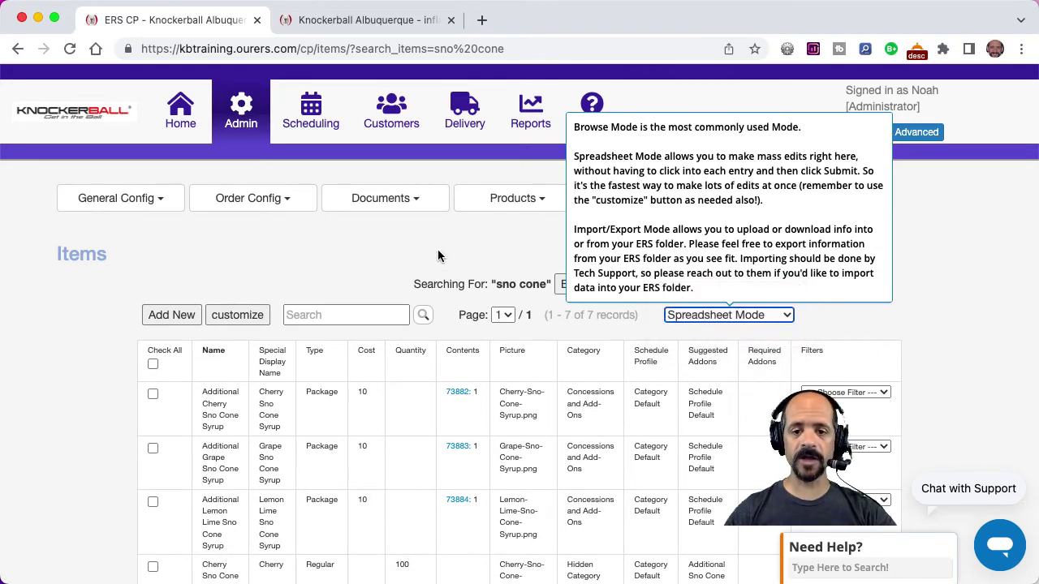
{"action": "left_click", "coordinate": [438, 255]}
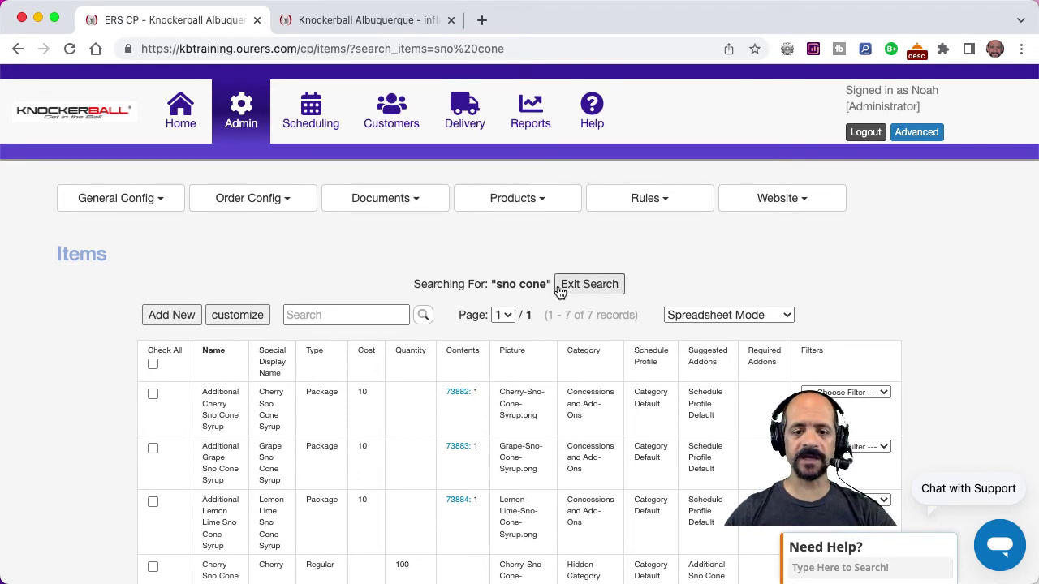
Sort the sno cone items spreadsheet by name in descending order and re-sort it by category
{"action": "left_click", "coordinate": [216, 356]}
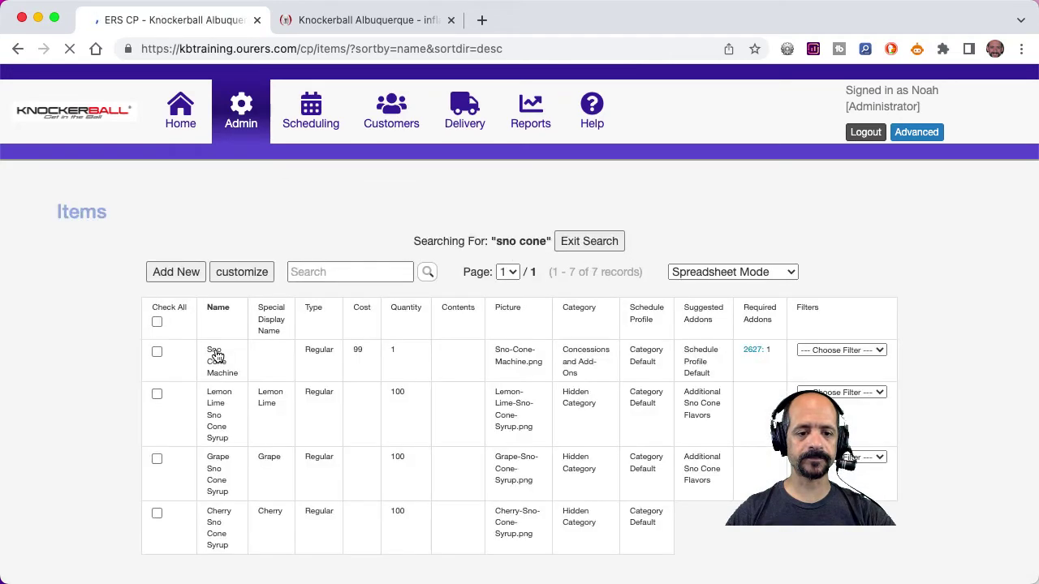
{"action": "scroll", "coordinate": [216, 355], "scroll_direction": "down", "scroll_amount": 5}
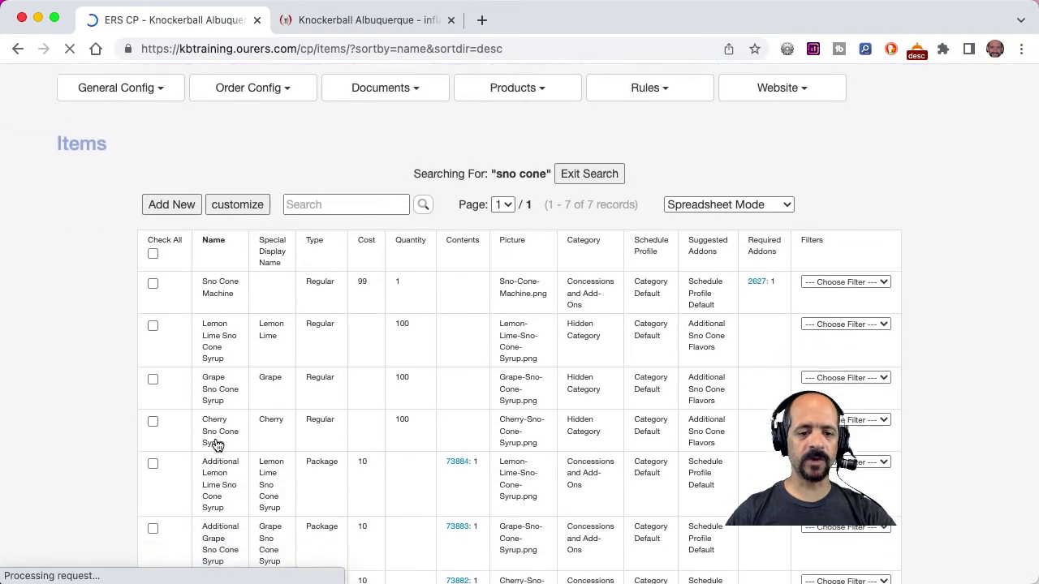
{"action": "scroll", "coordinate": [216, 445], "scroll_direction": "up", "scroll_amount": 5}
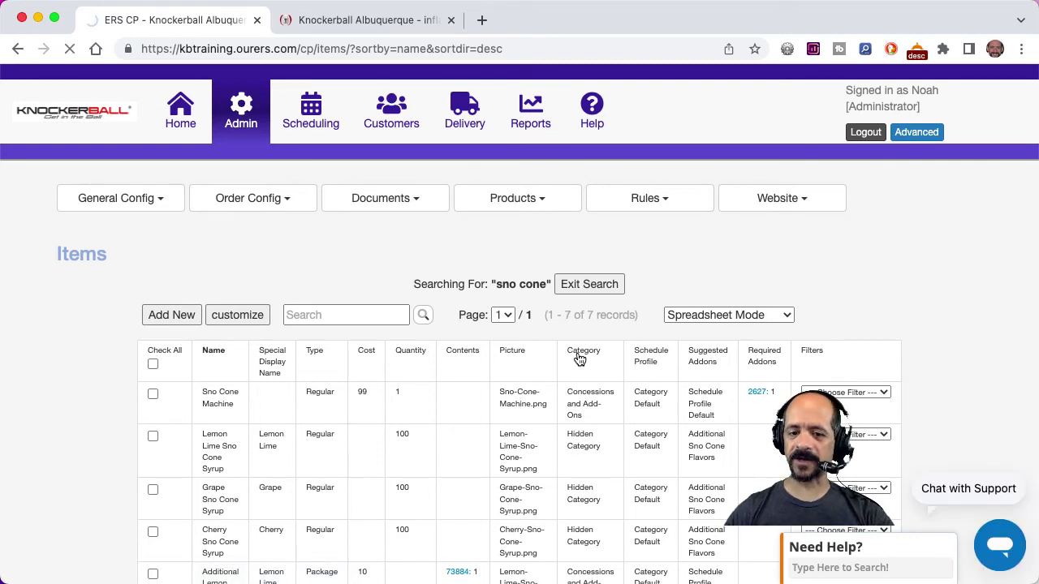
{"action": "left_click", "coordinate": [580, 359]}
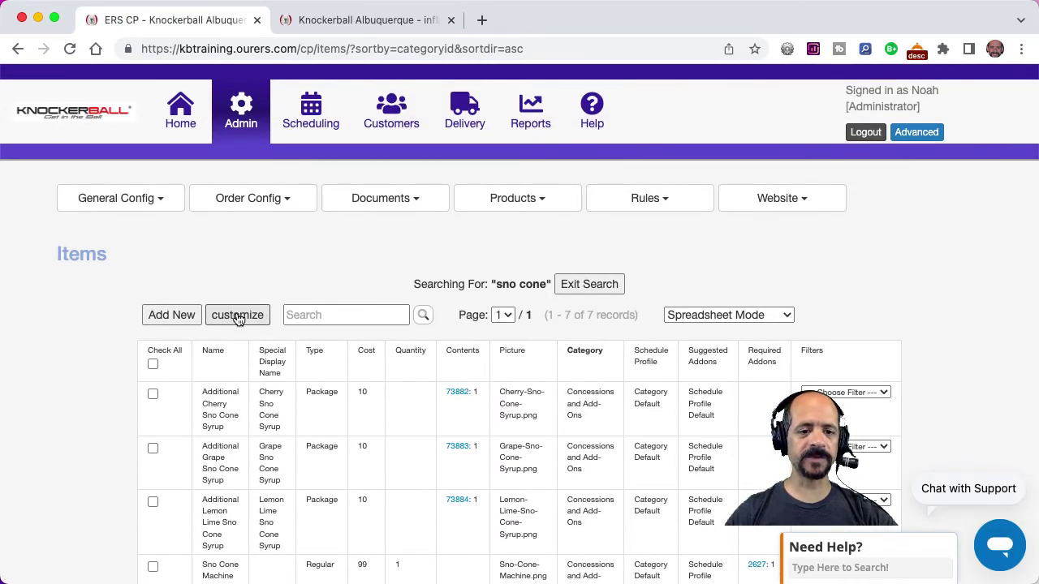
Customize the spreadsheet columns to hide Special Display Name, Type and Picture and to show Surface Load Options
{"action": "left_click", "coordinate": [237, 316]}
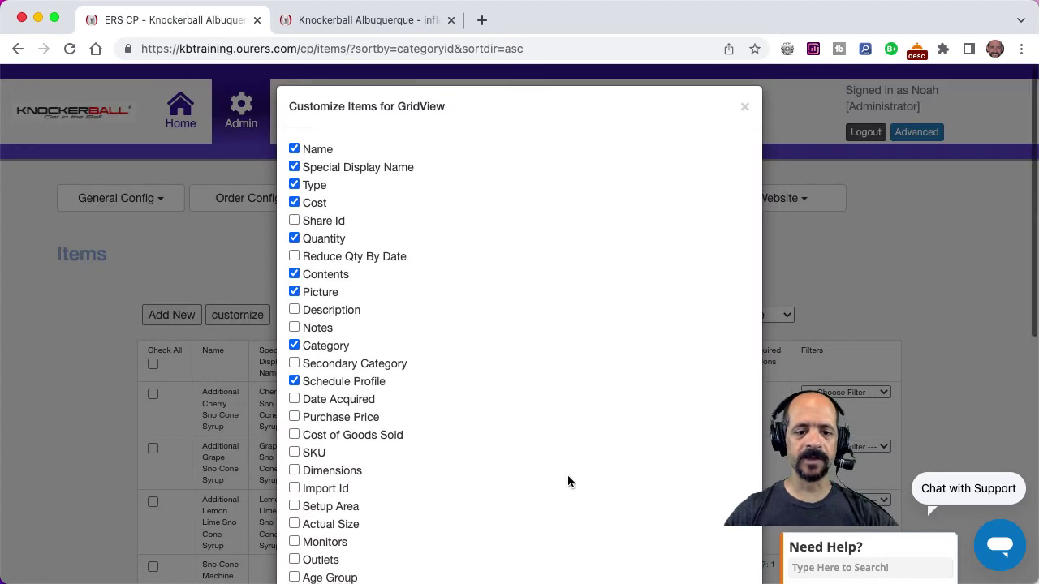
{"action": "scroll", "coordinate": [569, 481], "scroll_direction": "down", "scroll_amount": 10}
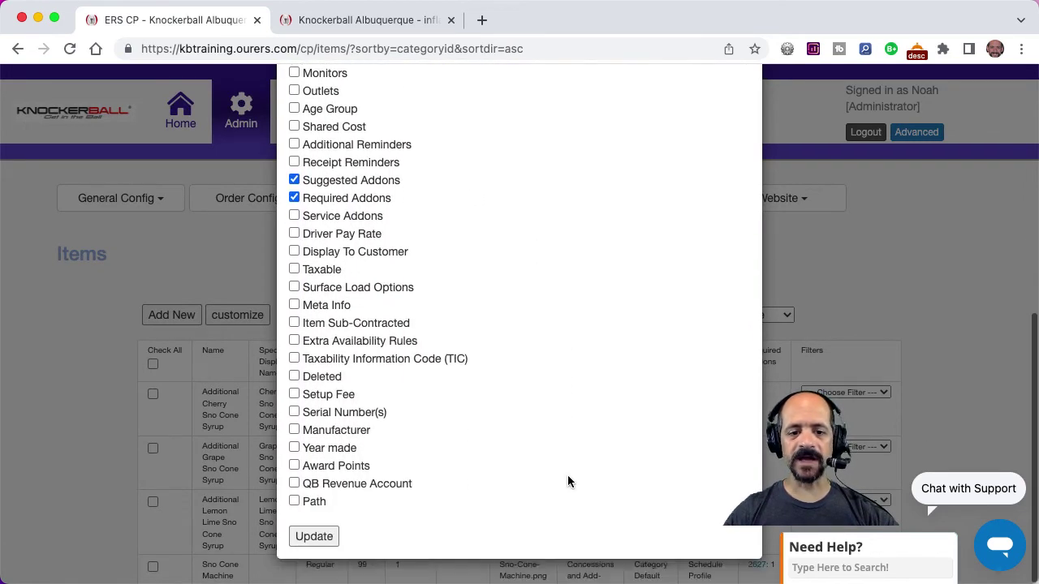
{"action": "scroll", "coordinate": [568, 481], "scroll_direction": "up", "scroll_amount": 6}
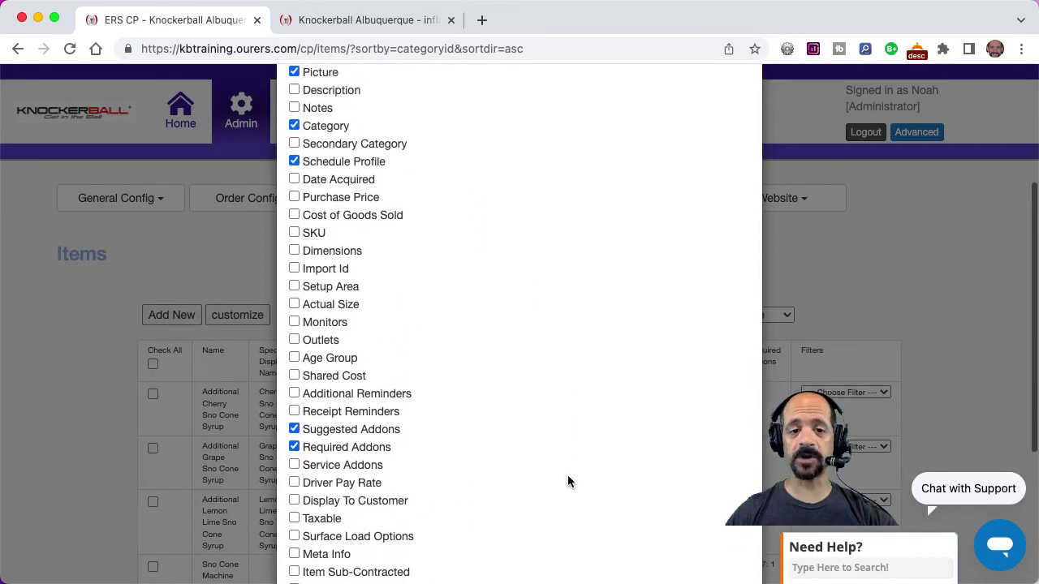
{"action": "scroll", "coordinate": [568, 482], "scroll_direction": "up", "scroll_amount": 3}
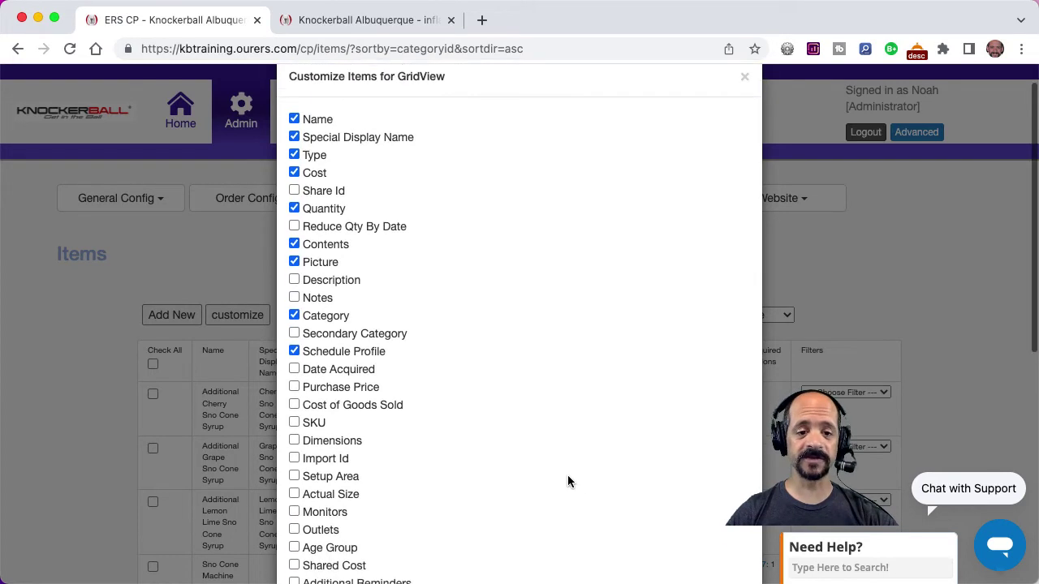
{"action": "scroll", "coordinate": [568, 481], "scroll_direction": "down", "scroll_amount": 8}
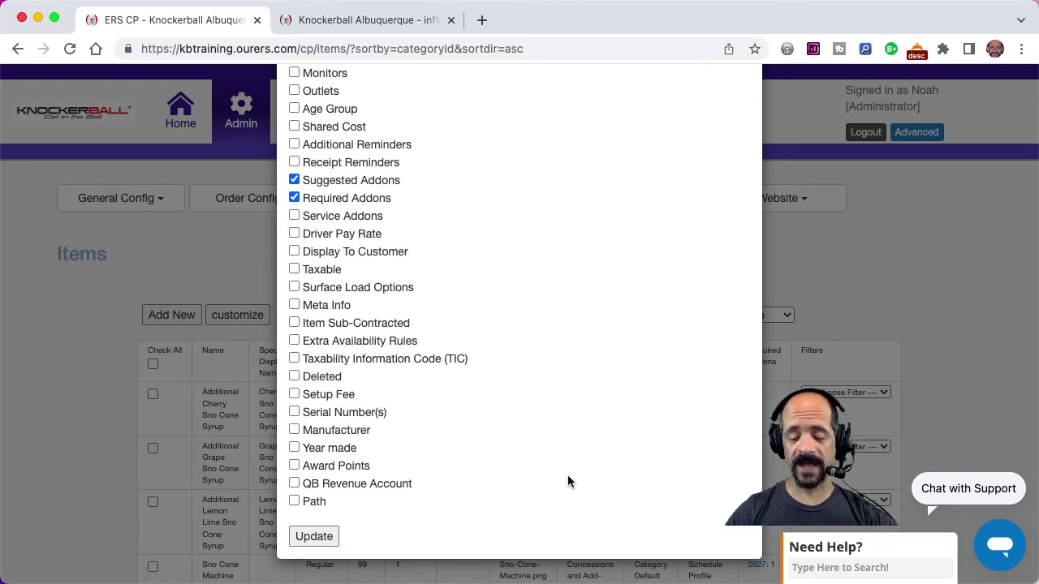
{"action": "scroll", "coordinate": [568, 482], "scroll_direction": "up", "scroll_amount": 8}
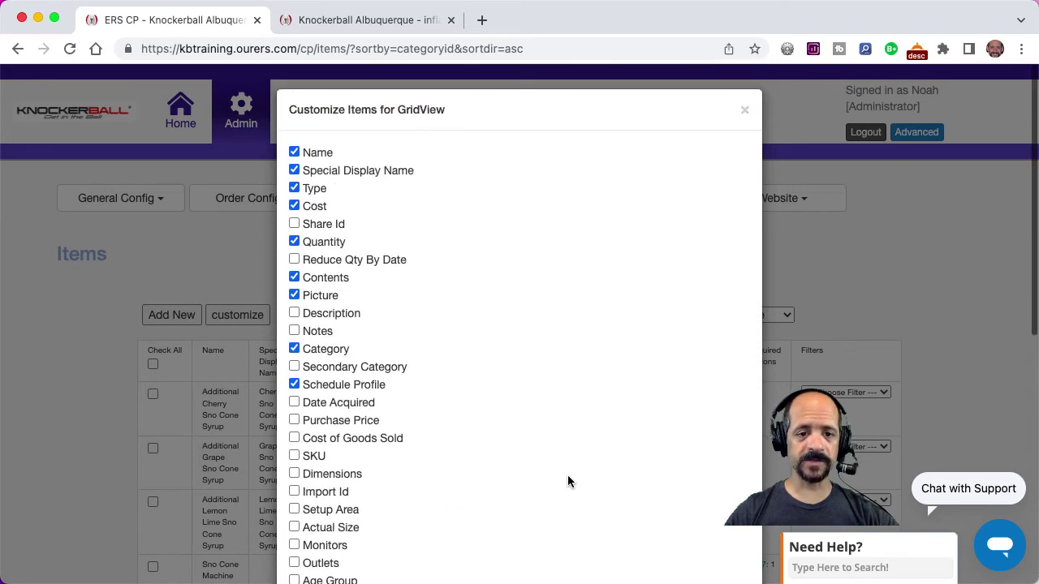
{"action": "left_click", "coordinate": [294, 188]}
{"action": "left_click", "coordinate": [293, 171]}
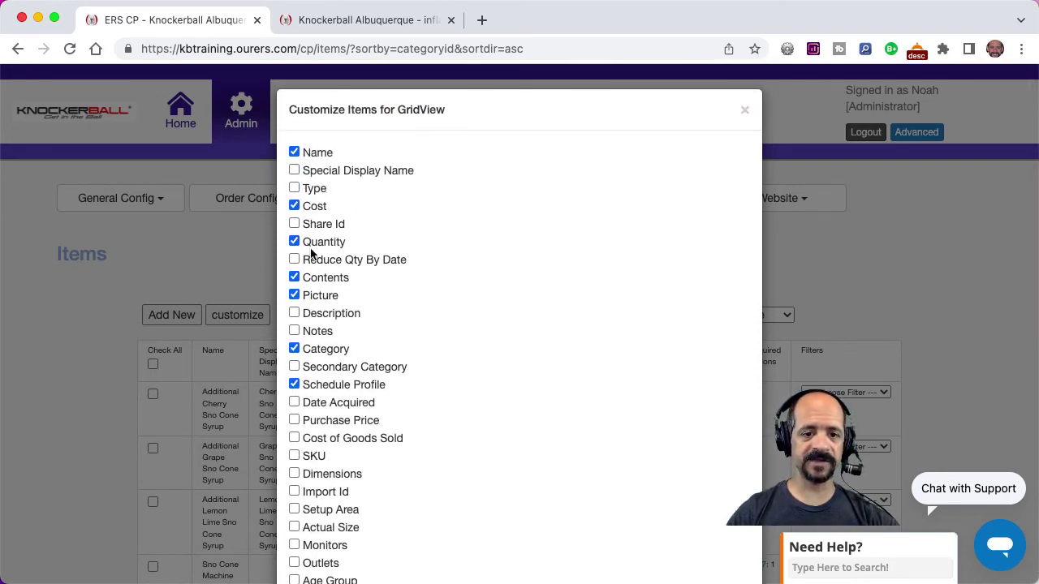
{"action": "left_click", "coordinate": [294, 295]}
{"action": "scroll", "coordinate": [489, 393], "scroll_direction": "down", "scroll_amount": 10}
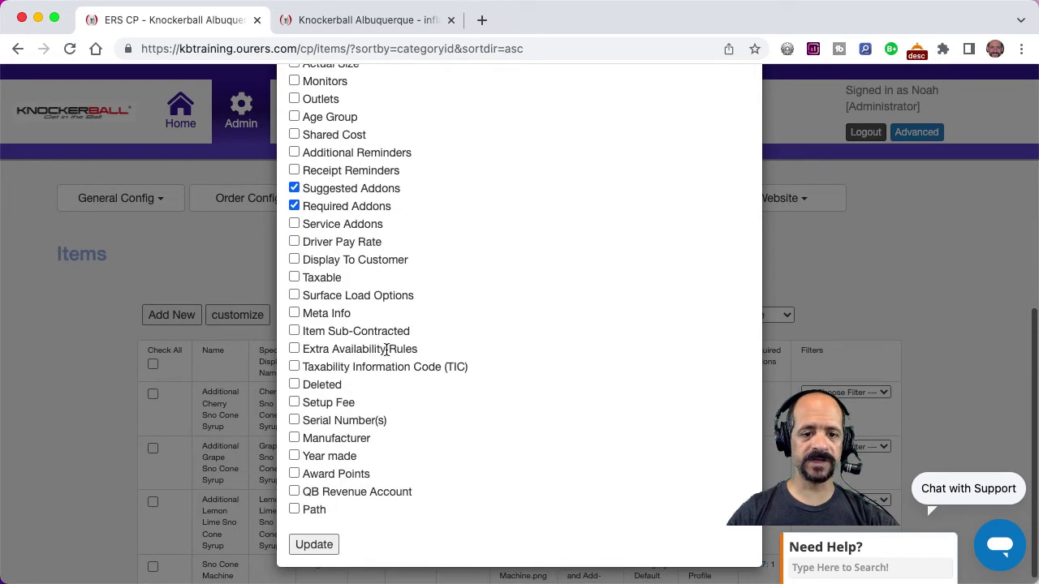
{"action": "left_click", "coordinate": [294, 295]}
{"action": "left_click", "coordinate": [317, 546]}
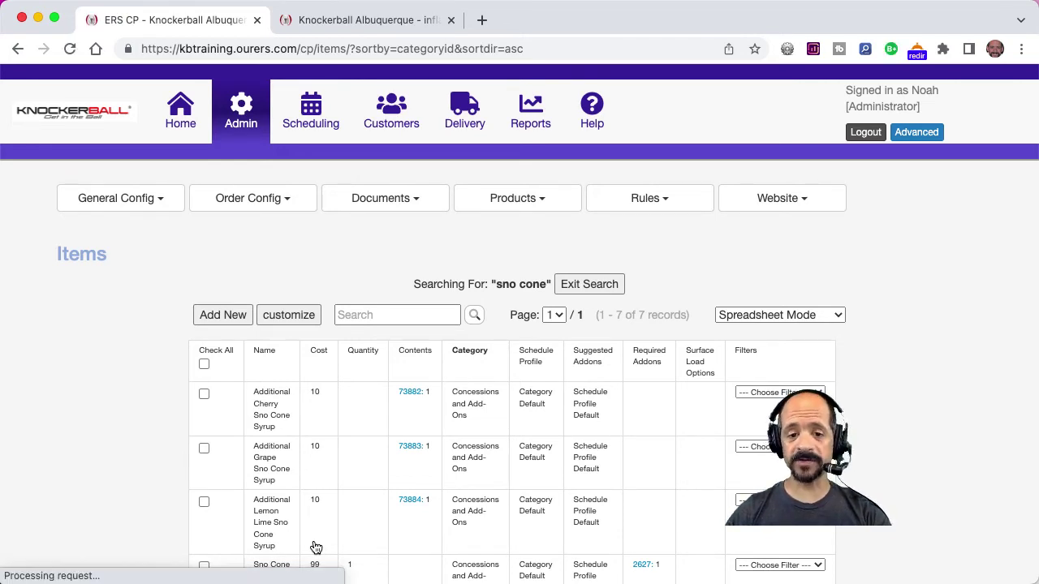
Switch the sno cone items list to Browse Mode and sort it by category
{"action": "left_click", "coordinate": [592, 363]}
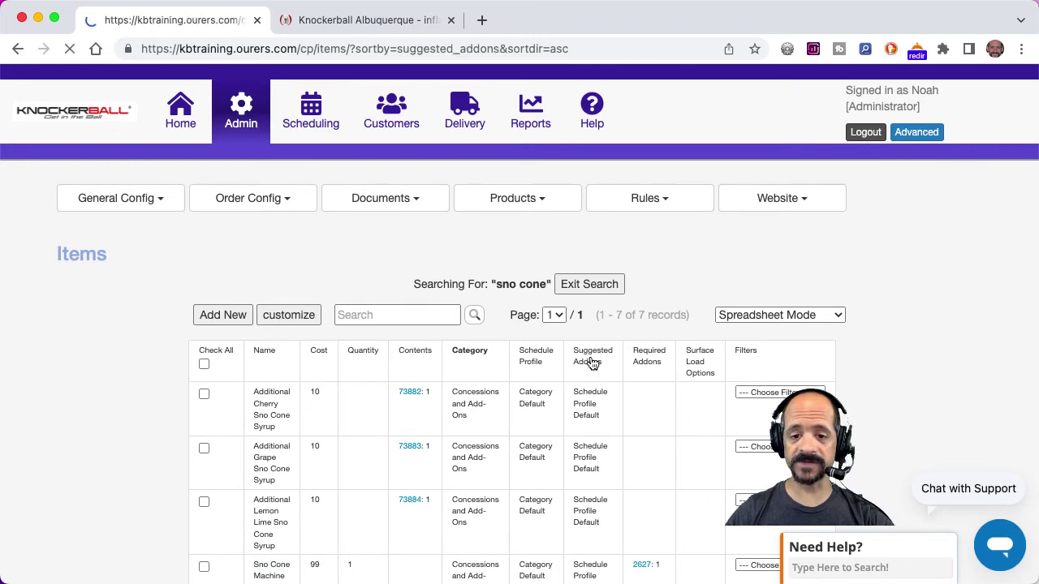
{"action": "left_click", "coordinate": [768, 315]}
{"action": "left_click", "coordinate": [762, 297]}
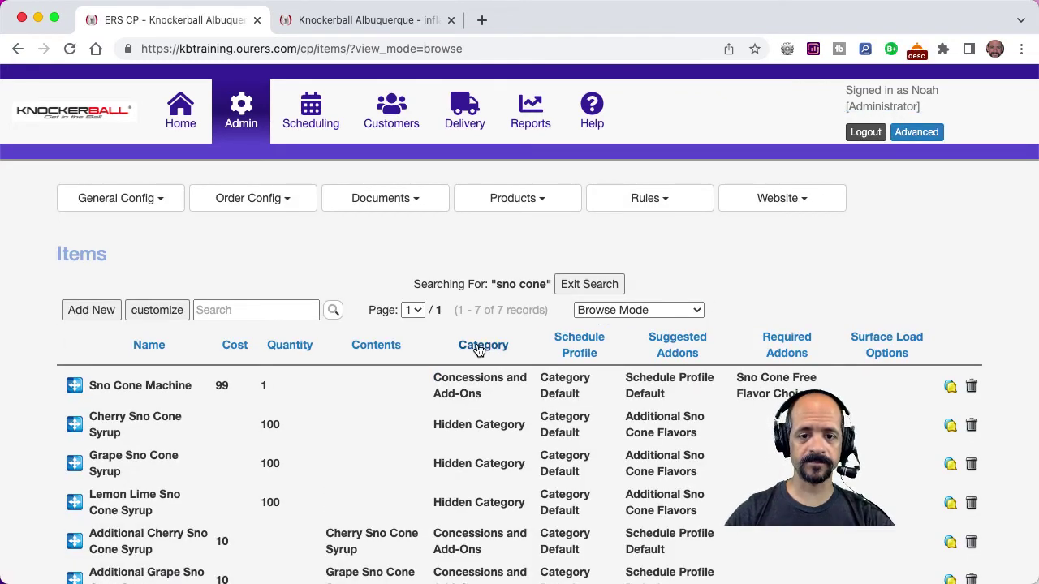
{"action": "left_click", "coordinate": [478, 347]}
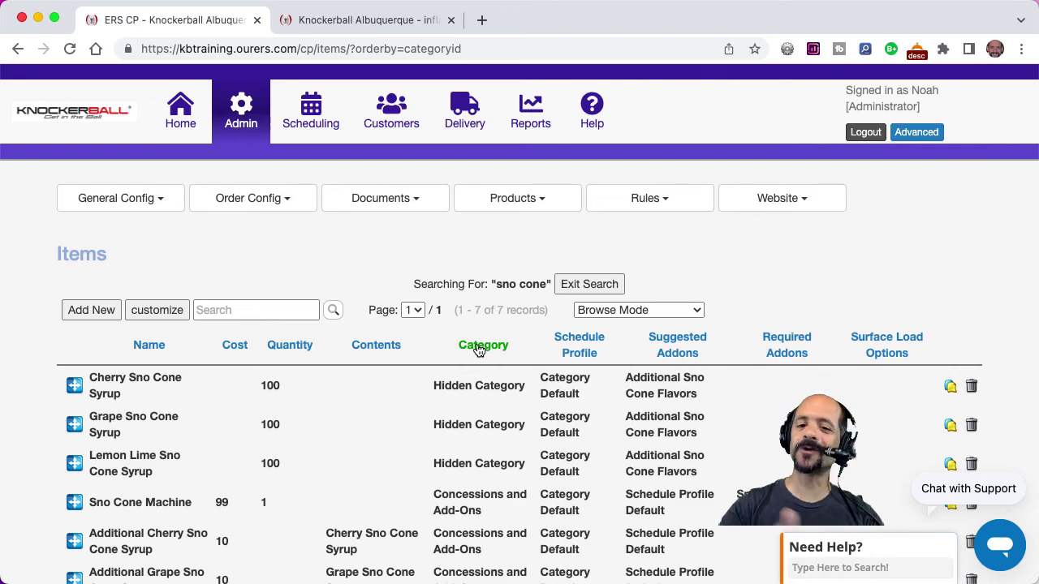
{"action": "scroll", "coordinate": [479, 349], "scroll_direction": "down", "scroll_amount": 3}
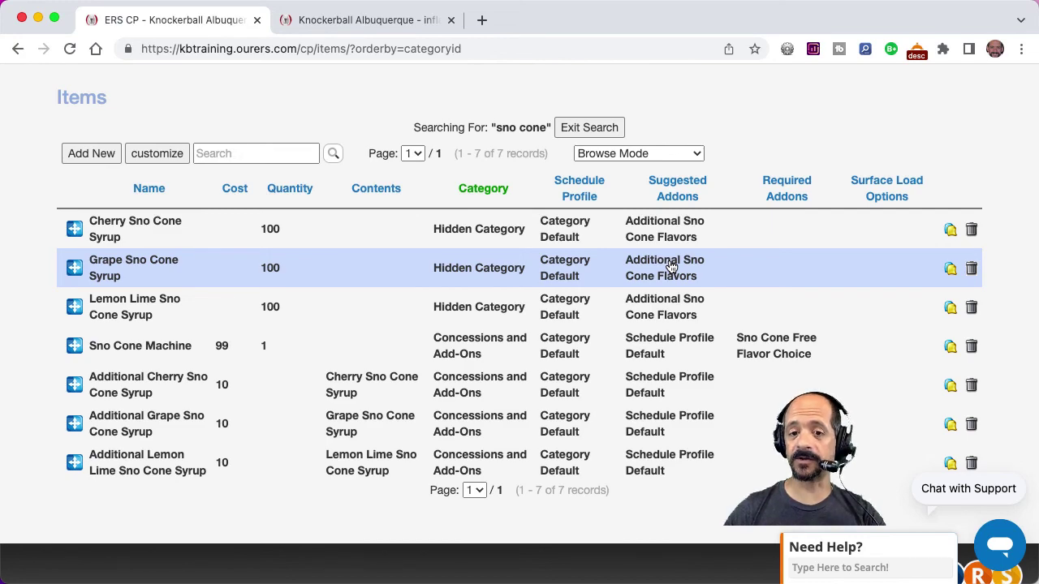
Customize the Browse Mode columns to hide Surface Load Options and update the items list
{"action": "left_click", "coordinate": [166, 153]}
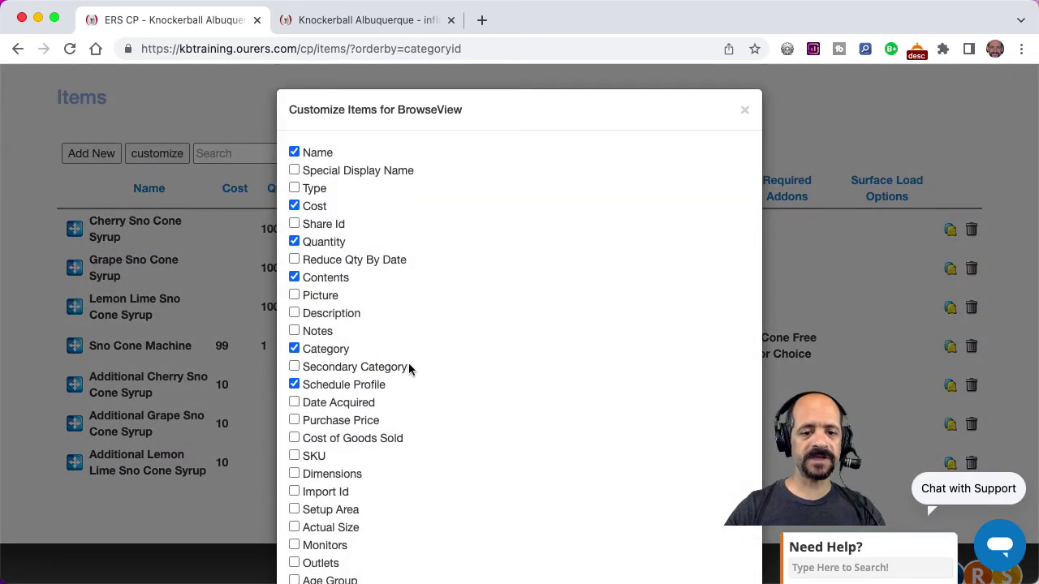
{"action": "scroll", "coordinate": [409, 363], "scroll_direction": "down", "scroll_amount": 9}
{"action": "left_click", "coordinate": [294, 390]}
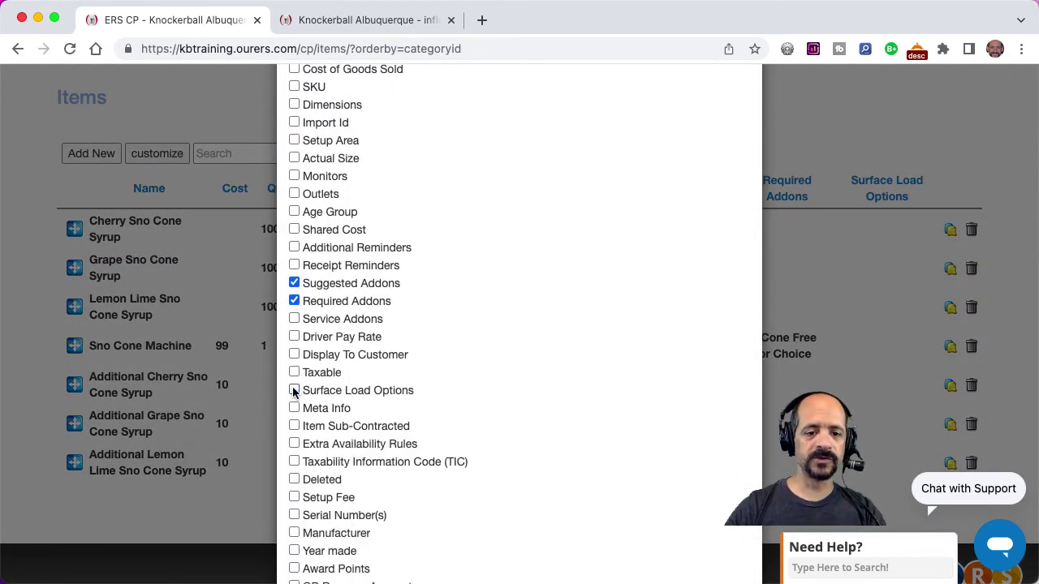
{"action": "left_click", "coordinate": [294, 390]}
{"action": "scroll", "coordinate": [526, 365], "scroll_direction": "down", "scroll_amount": 3}
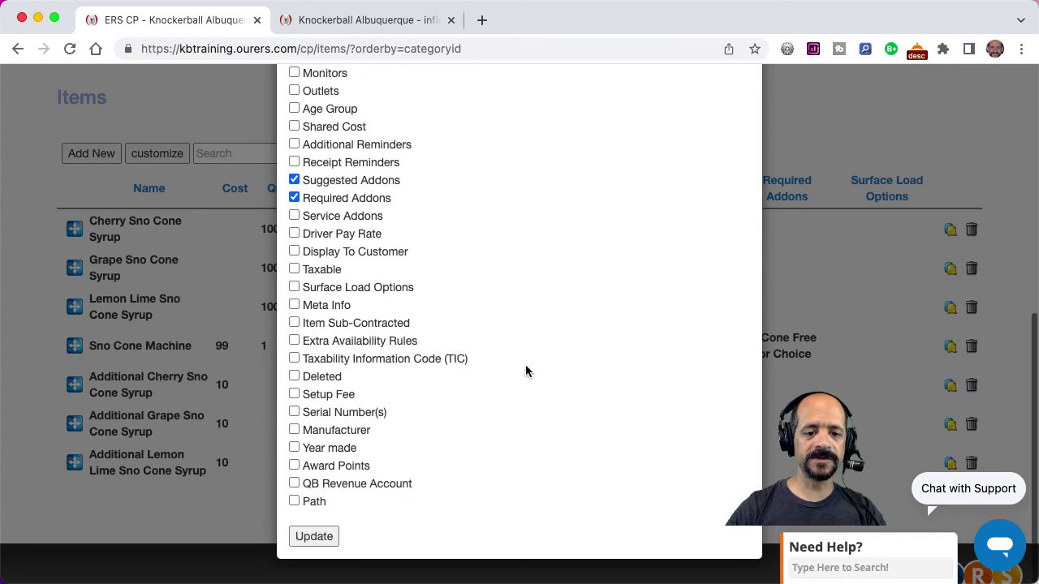
{"action": "left_click", "coordinate": [315, 538]}
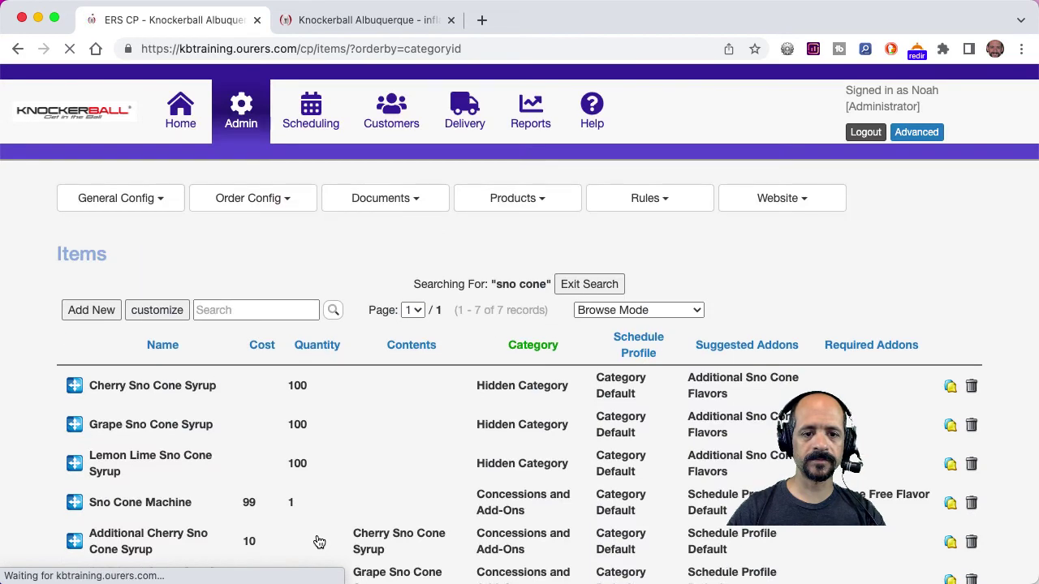
Search the items for "knockerball" and sort the matching items by name
{"action": "left_click", "coordinate": [252, 310]}
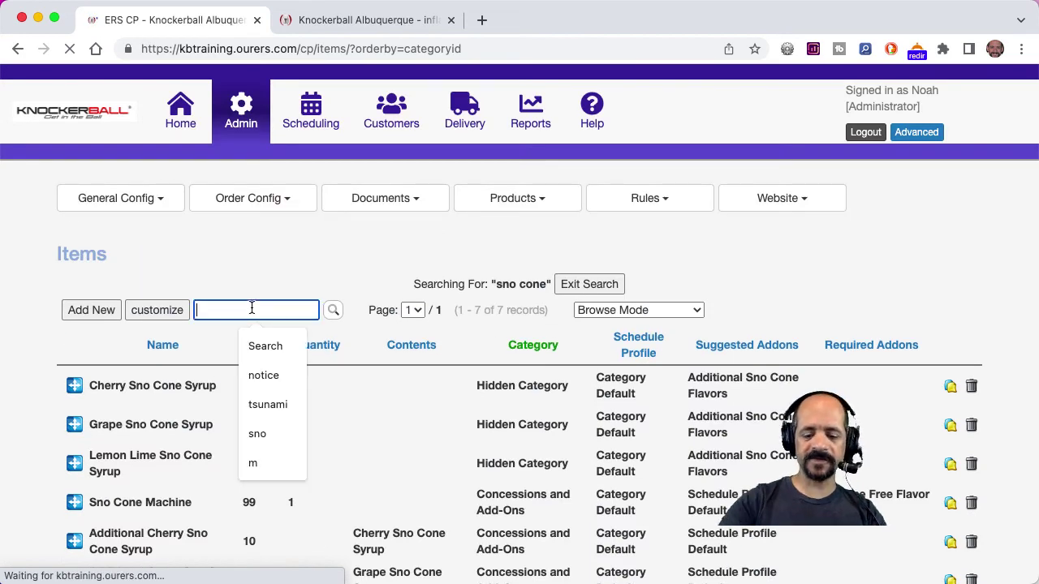
{"action": "type", "text": "knockerball"}
{"action": "key", "text": "Return"}
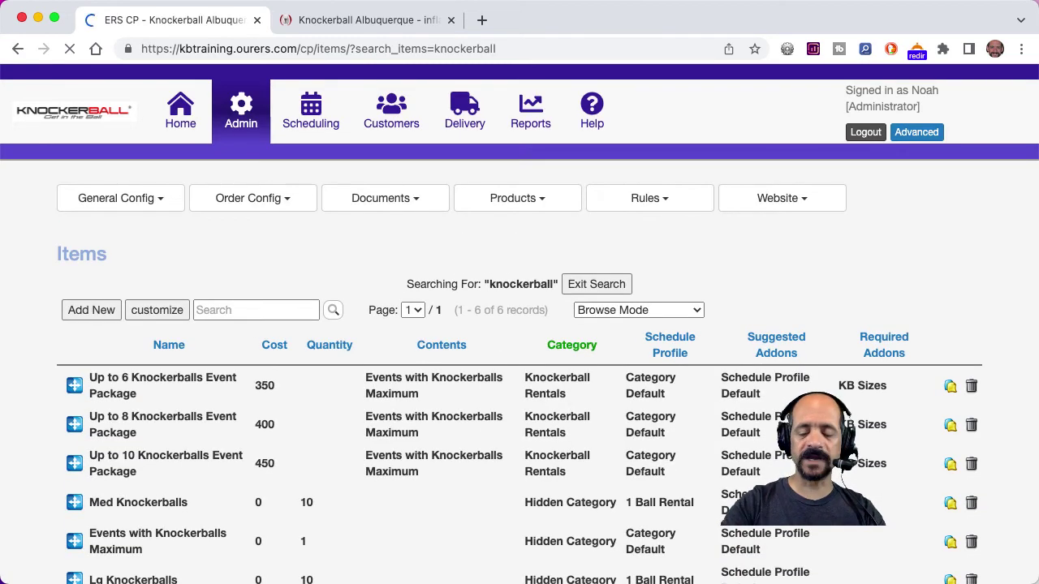
{"action": "scroll", "coordinate": [101, 203], "scroll_direction": "down", "scroll_amount": 3}
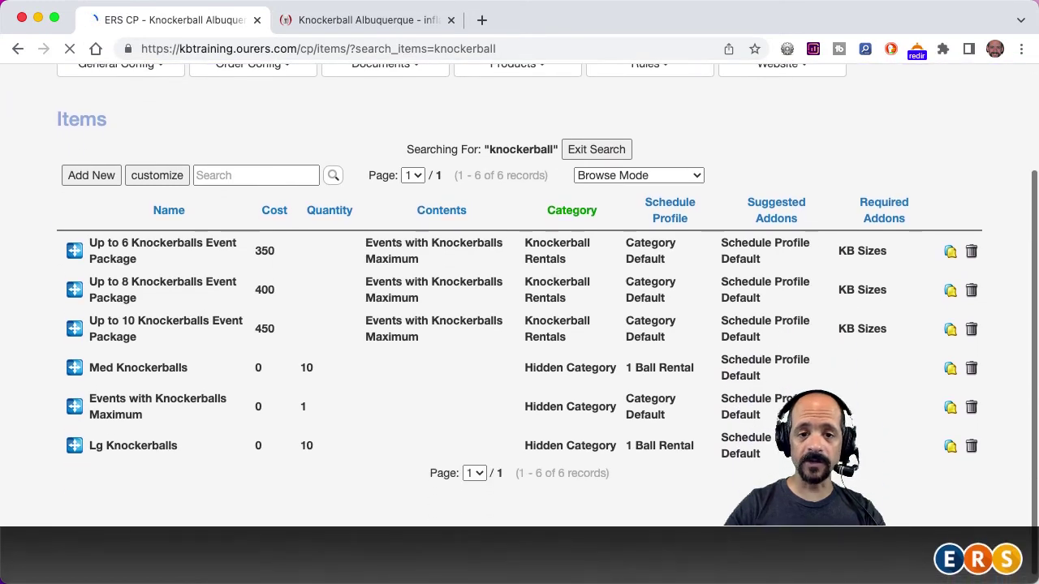
{"action": "left_click", "coordinate": [170, 215]}
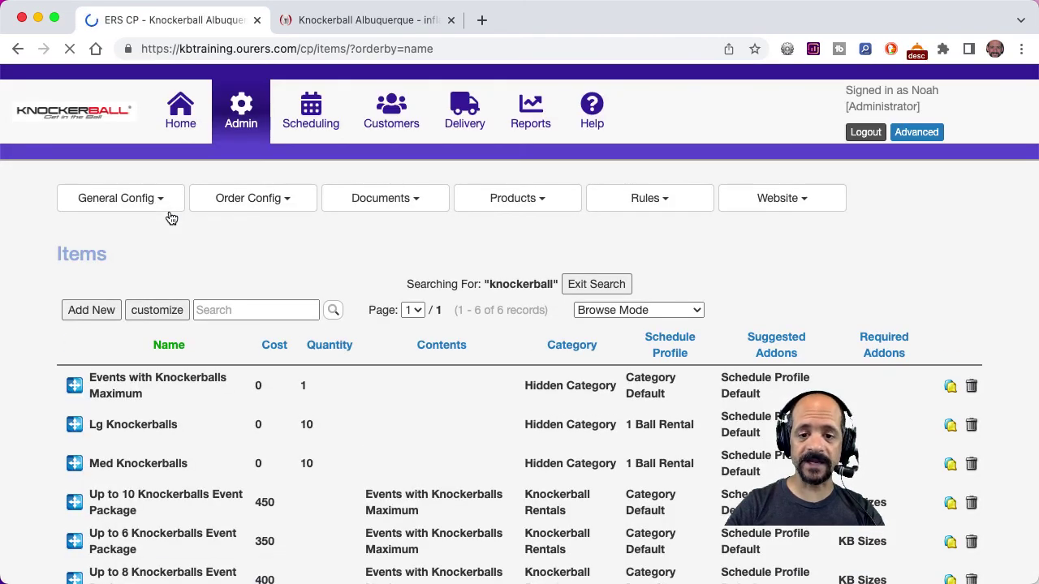
Switch the knockerball items list to Spreadsheet Mode and back to Browse Mode
{"action": "left_click", "coordinate": [611, 312]}
{"action": "left_click", "coordinate": [617, 329]}
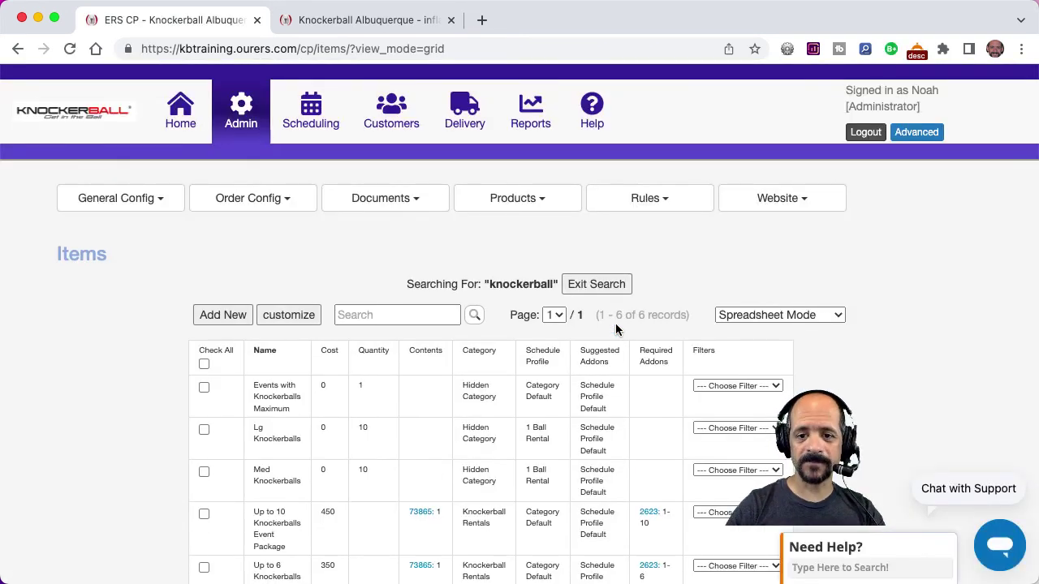
{"action": "left_click", "coordinate": [750, 314]}
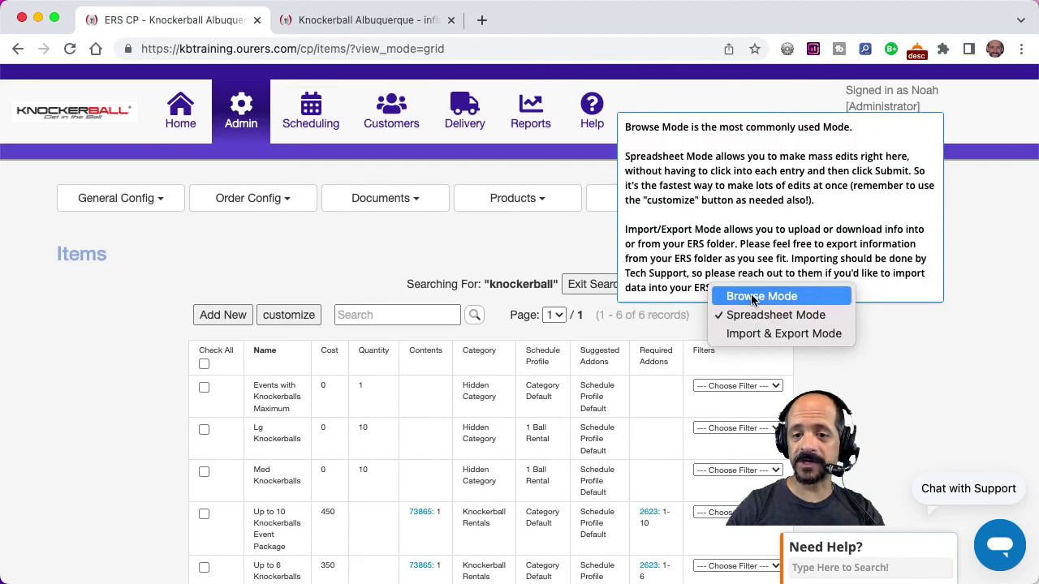
{"action": "left_click", "coordinate": [752, 298]}
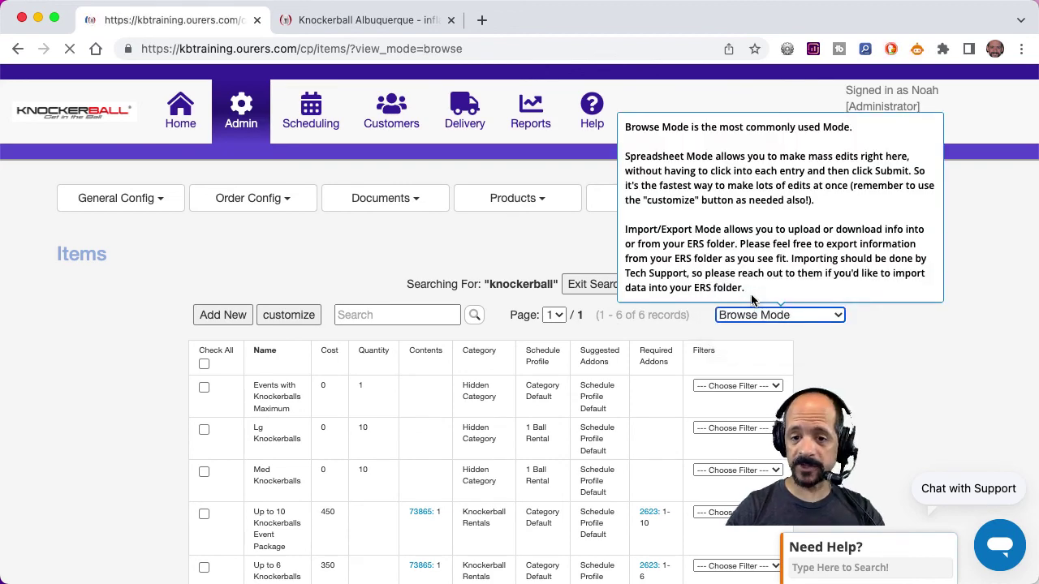